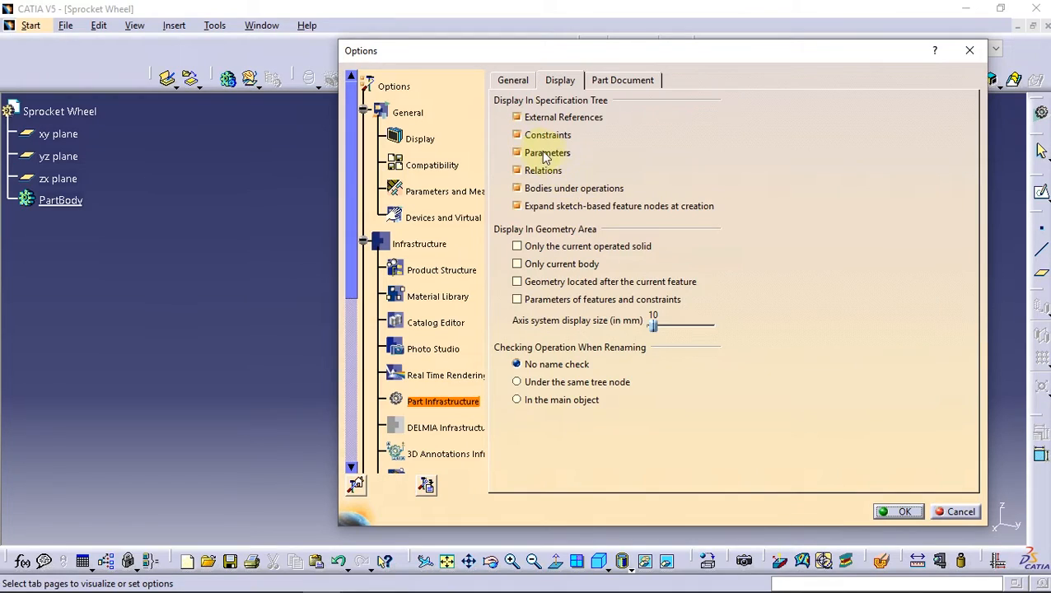
Step: Confirm the part display options with Parameters and Relations enabled for the specification tree
{"action": "left_click", "coordinate": [516, 153]}
{"action": "left_click", "coordinate": [539, 153]}
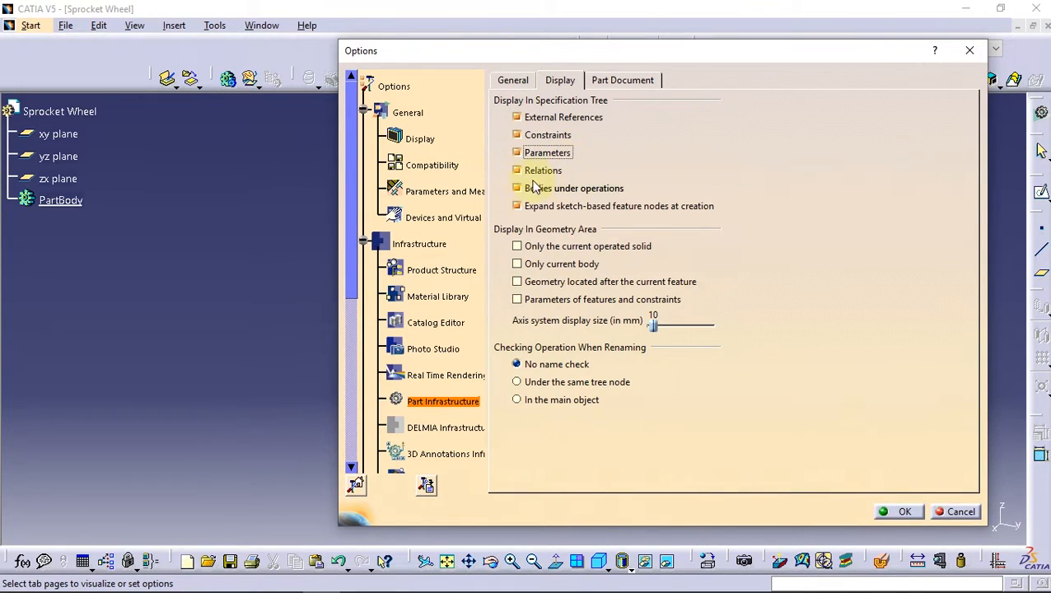
{"action": "left_click", "coordinate": [886, 509]}
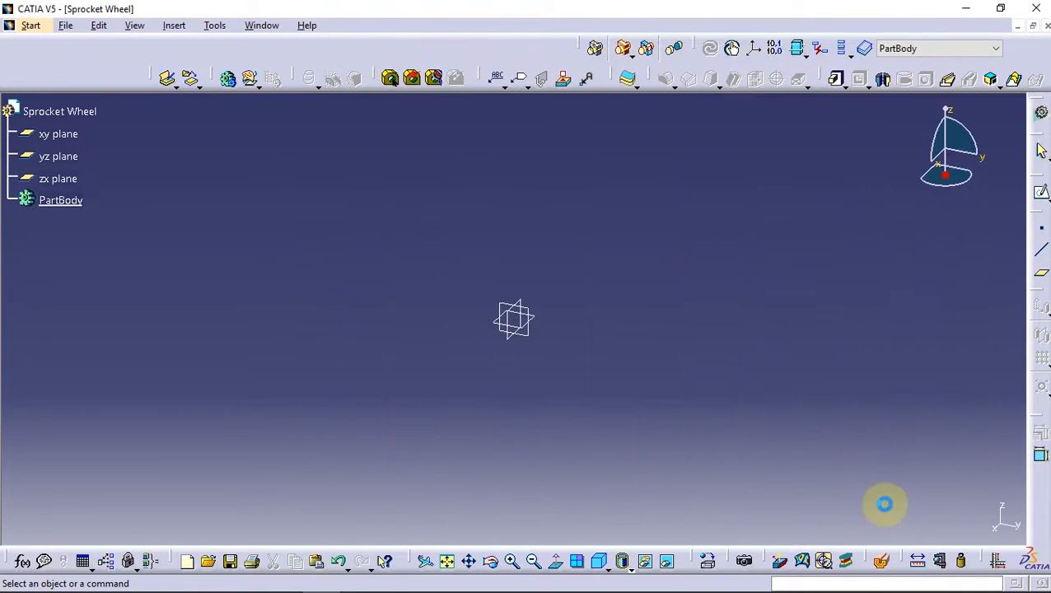
Step: Create a single-value Real parameter named Z in the Sprocket Wheel part's formulas and set it to 12
{"action": "left_click", "coordinate": [25, 561]}
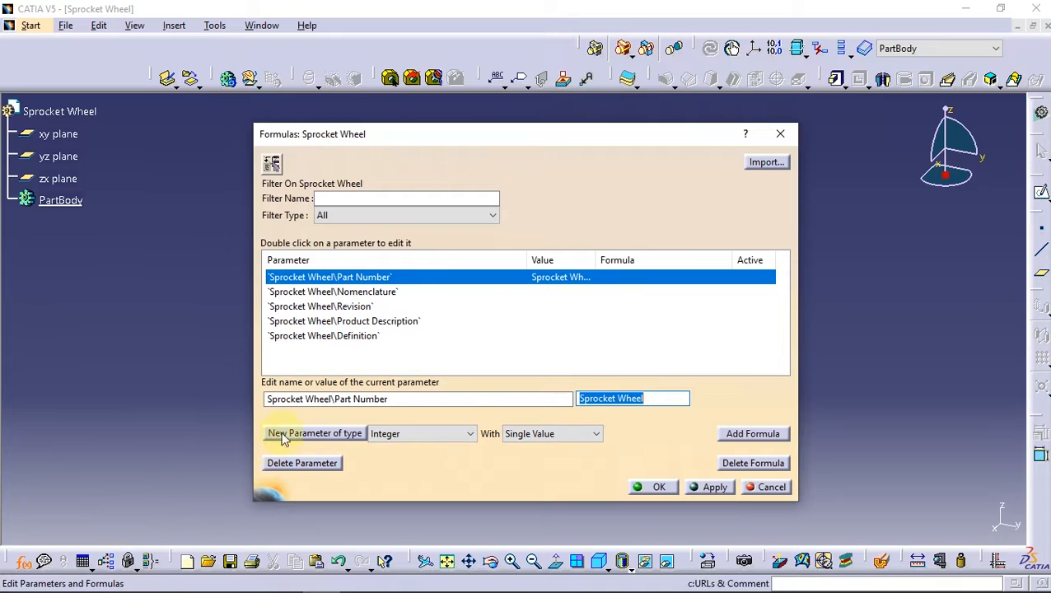
{"action": "left_click", "coordinate": [409, 436]}
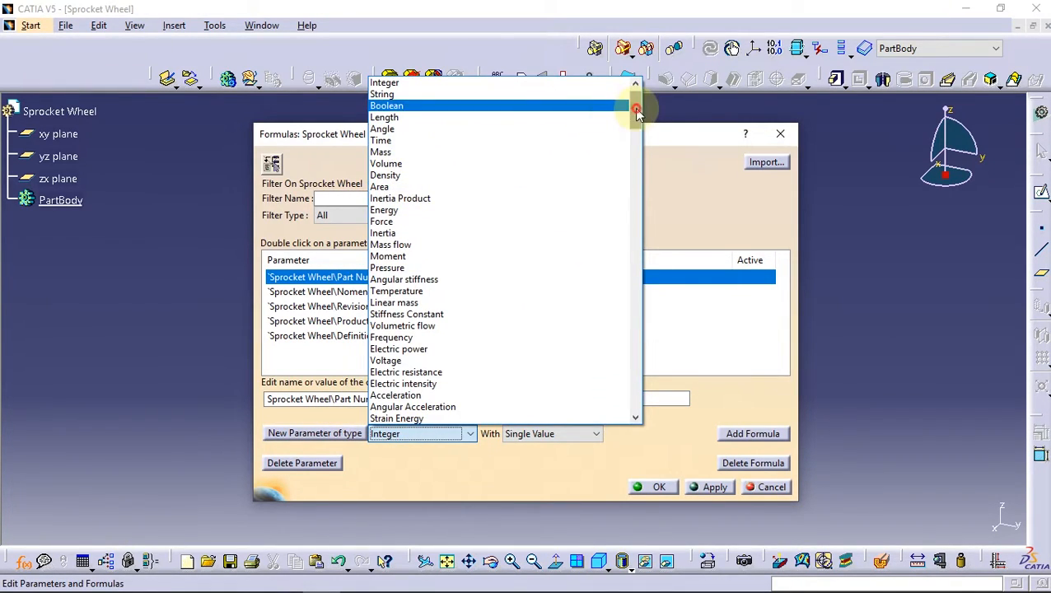
{"action": "scroll", "coordinate": [638, 115], "scroll_direction": "up", "scroll_amount": 1}
{"action": "left_click", "coordinate": [579, 82]}
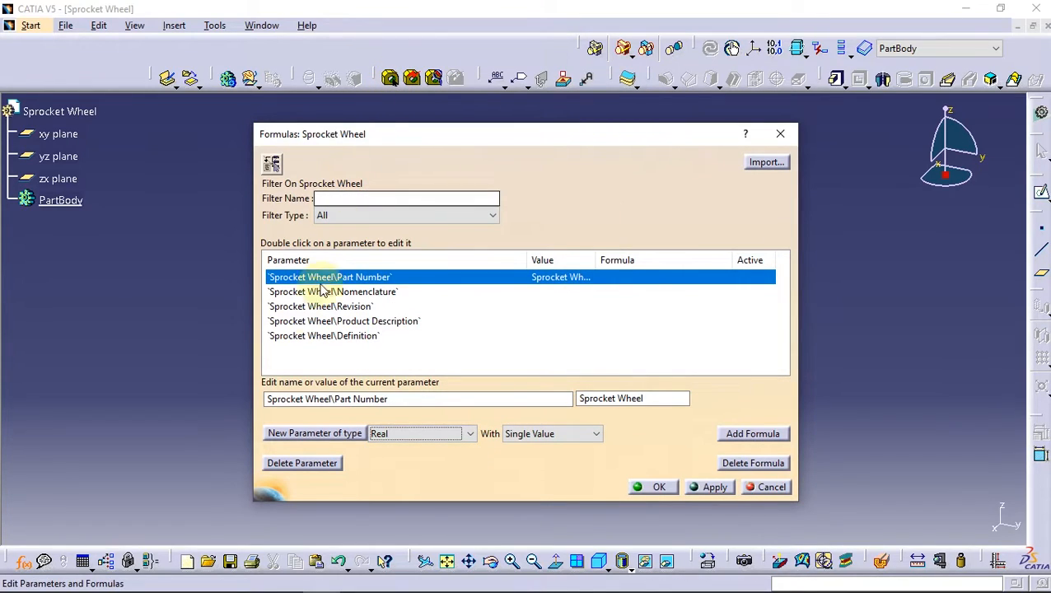
{"action": "left_click", "coordinate": [307, 433]}
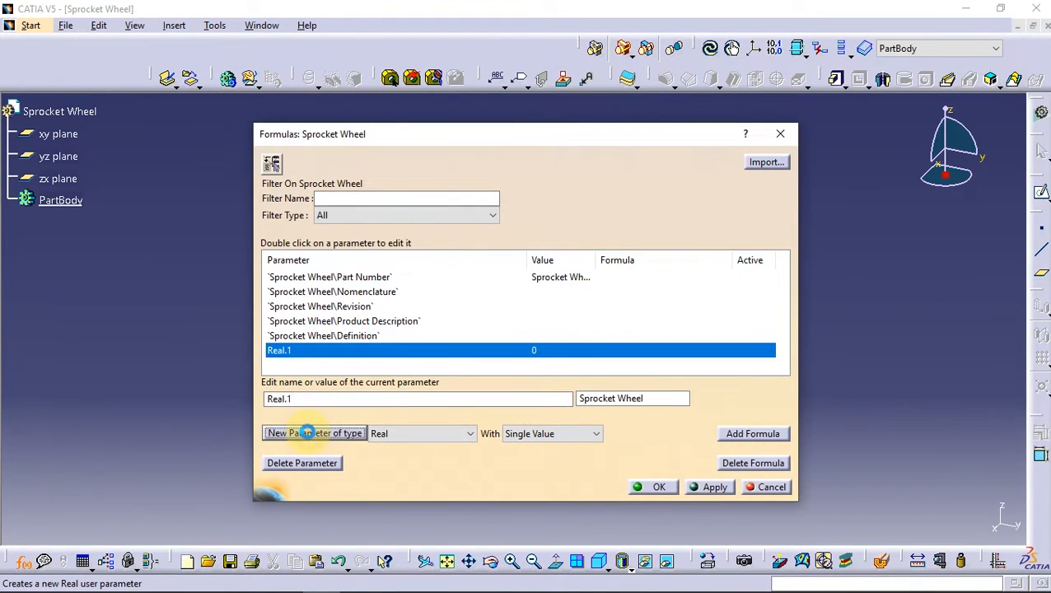
{"action": "left_click_drag", "start_coordinate": [305, 395], "coordinate": [251, 398]}
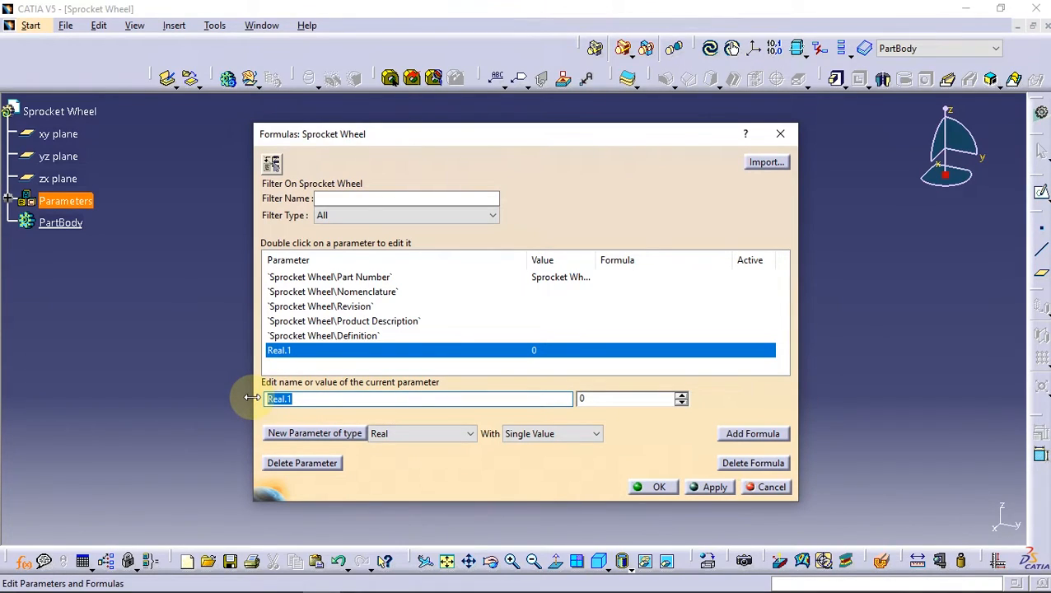
{"action": "type", "text": "Z"}
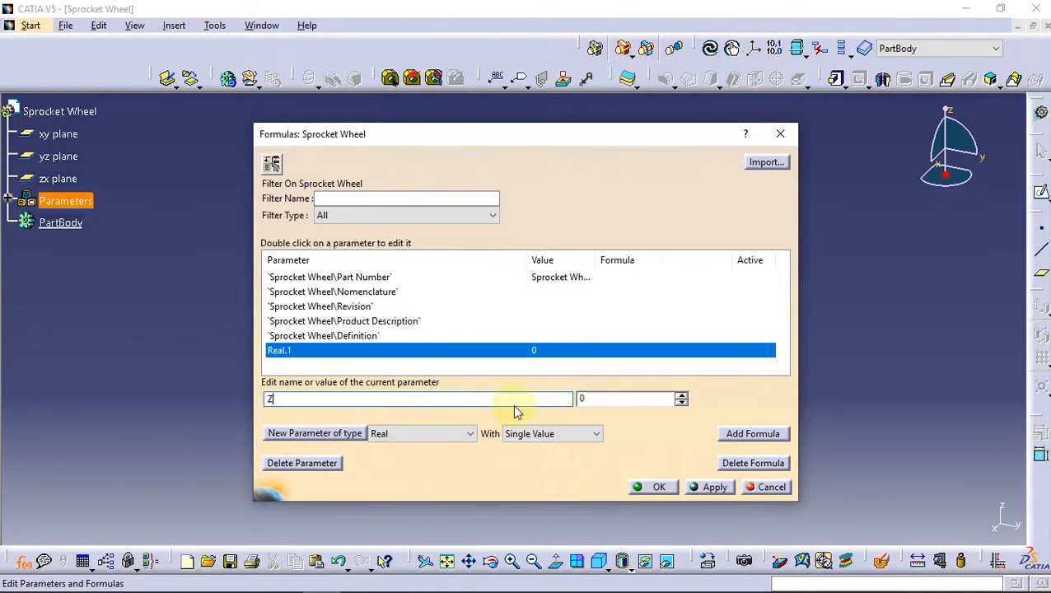
{"action": "left_click", "coordinate": [580, 399]}
{"action": "type", "text": "1"}
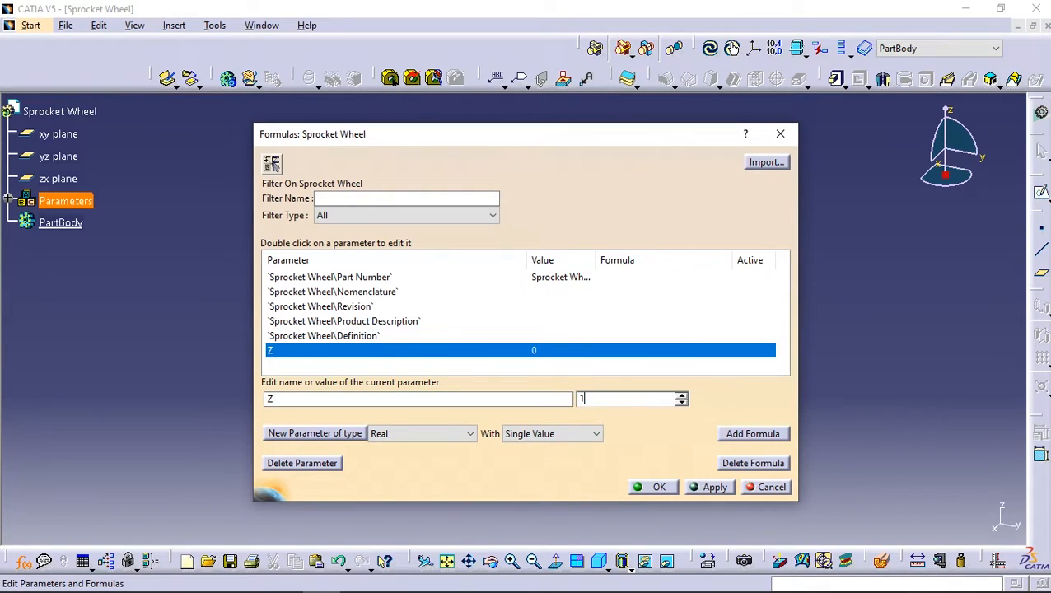
{"action": "type", "text": "2"}
{"action": "key", "text": "Return"}
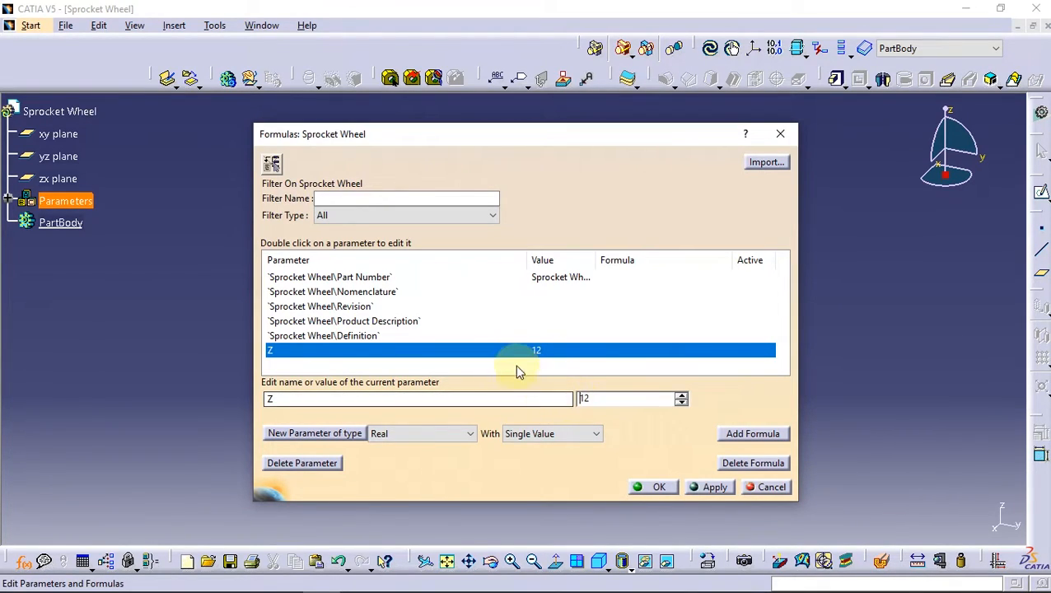
Step: Add a Real parameter named P with the value 0.0254
{"action": "left_click", "coordinate": [297, 432]}
{"action": "left_click_drag", "start_coordinate": [298, 401], "coordinate": [247, 401]}
{"action": "type", "text": "P"}
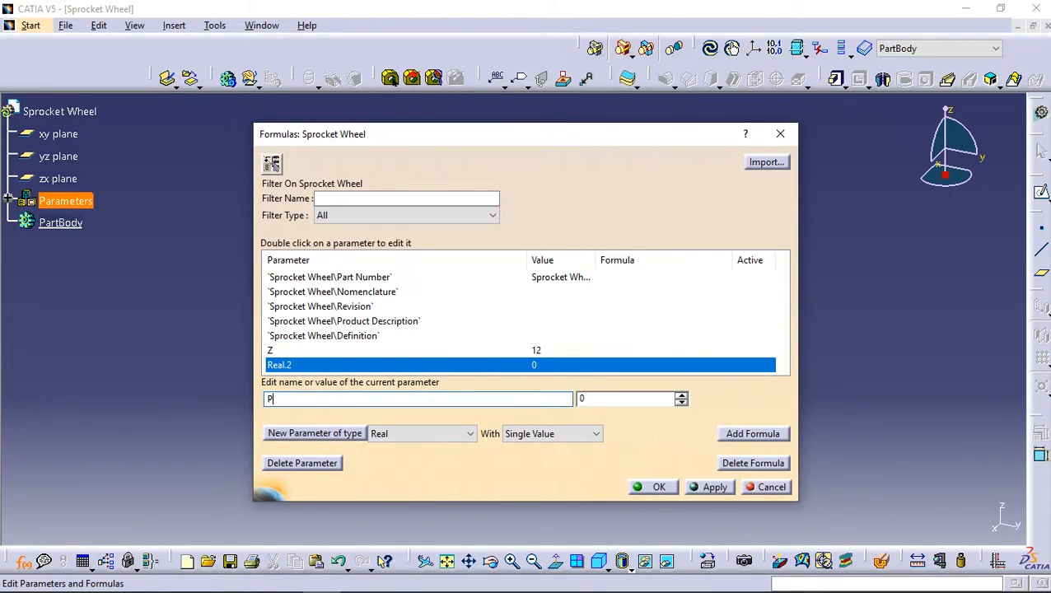
{"action": "left_click", "coordinate": [583, 398]}
{"action": "type", "text": "0254"}
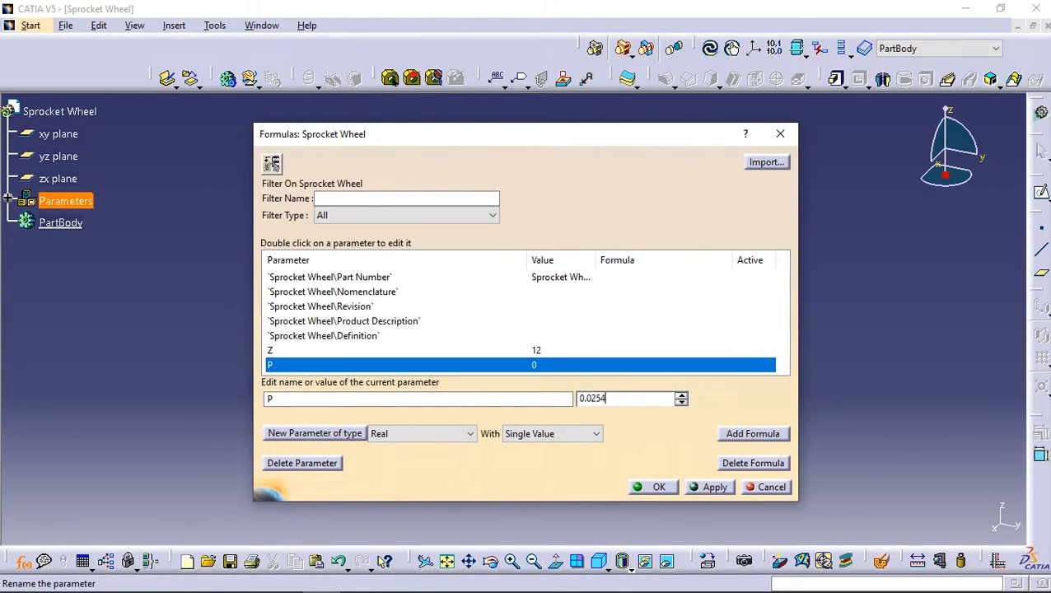
{"action": "key", "text": "Return"}
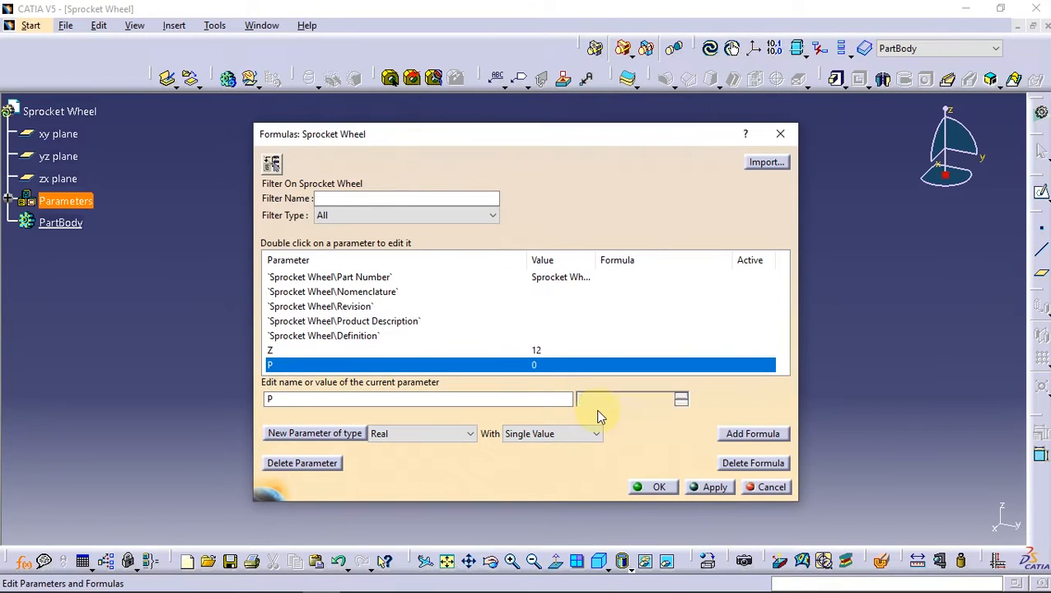
Step: Add a Real parameter named ha with the value 0.00762
{"action": "left_click", "coordinate": [304, 434]}
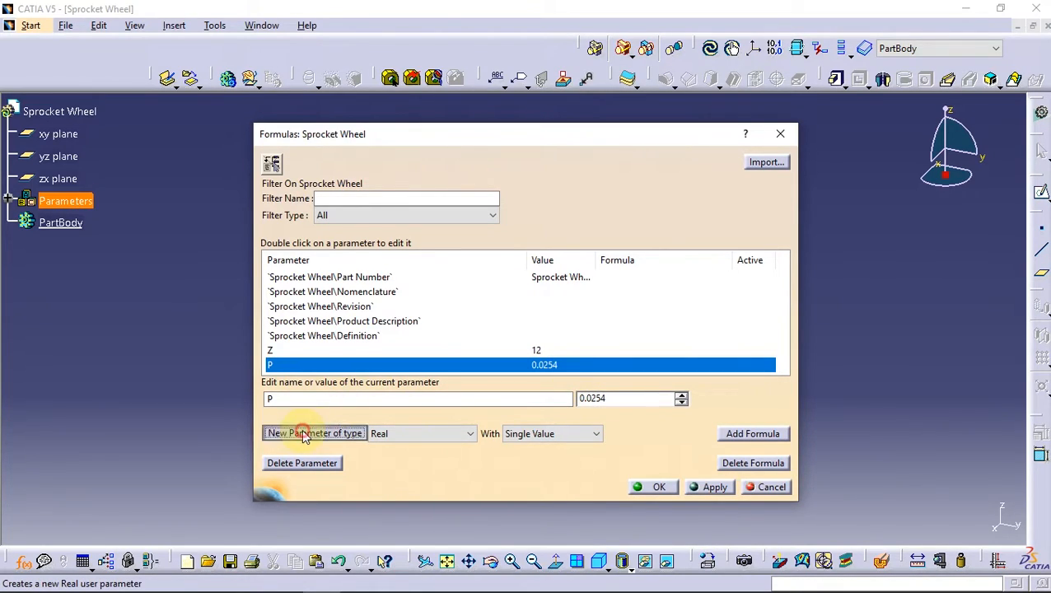
{"action": "left_click_drag", "start_coordinate": [291, 399], "coordinate": [249, 399]}
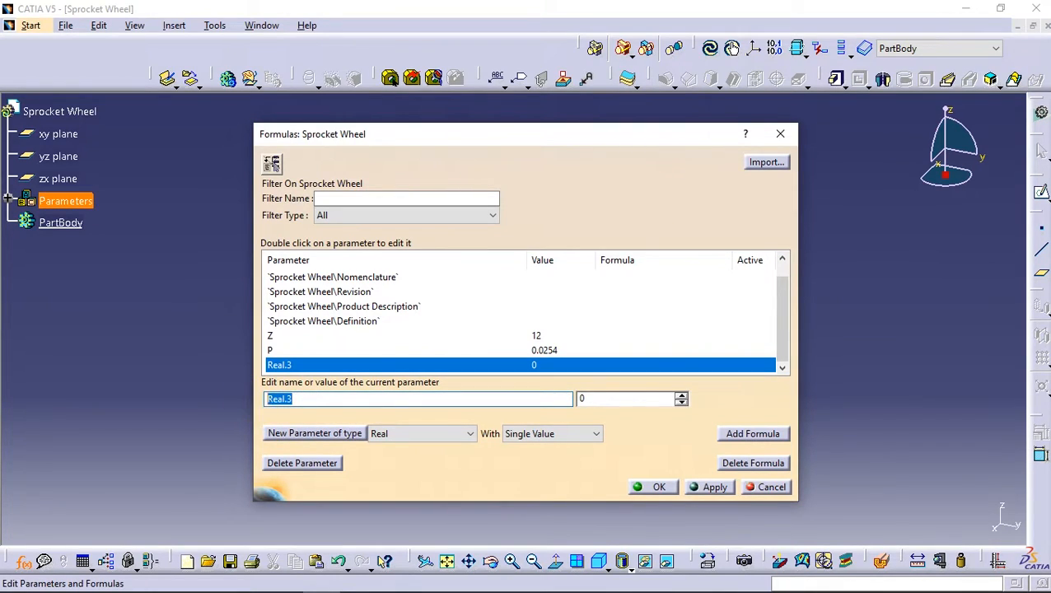
{"action": "type", "text": "ha"}
{"action": "left_click", "coordinate": [597, 399]}
{"action": "type", "text": "00762"}
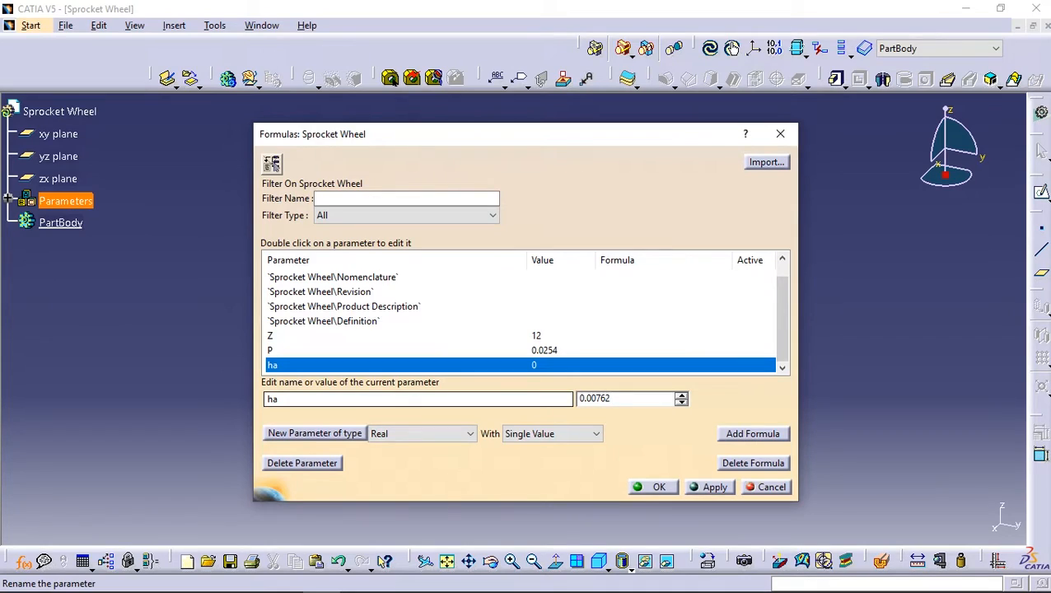
{"action": "key", "text": "Return"}
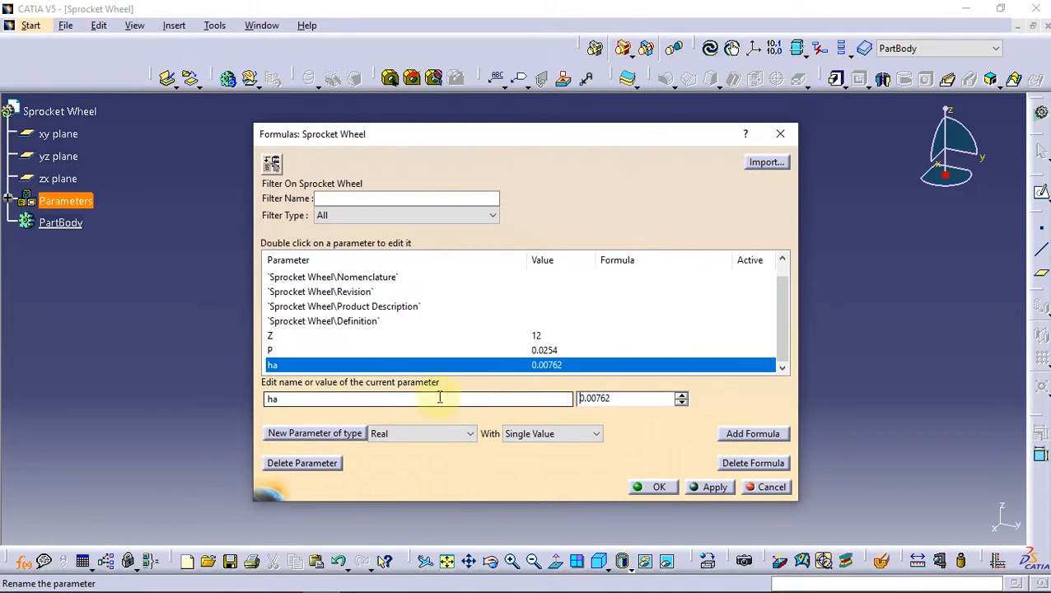
Step: Add a Real parameter named SC with the value 0.00002
{"action": "left_click", "coordinate": [294, 434]}
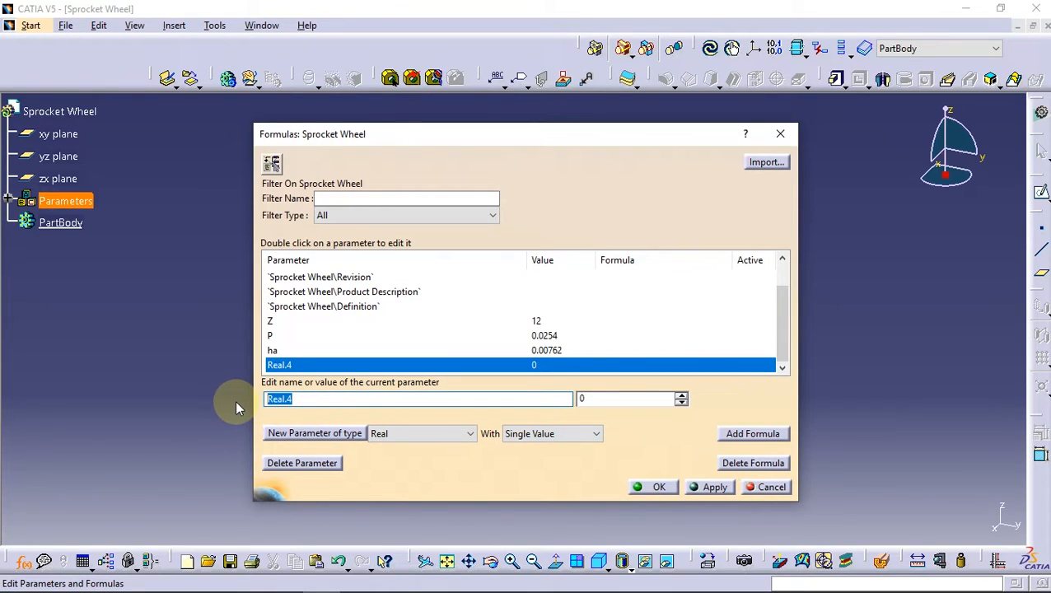
{"action": "type", "text": "SC"}
{"action": "left_click", "coordinate": [604, 397]}
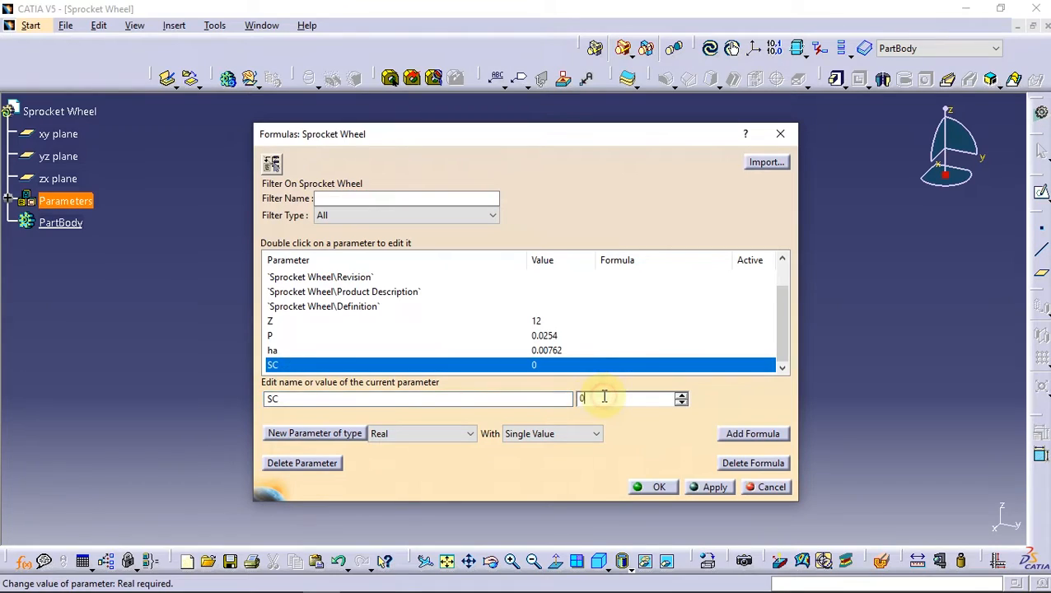
{"action": "type", "text": ".00002"}
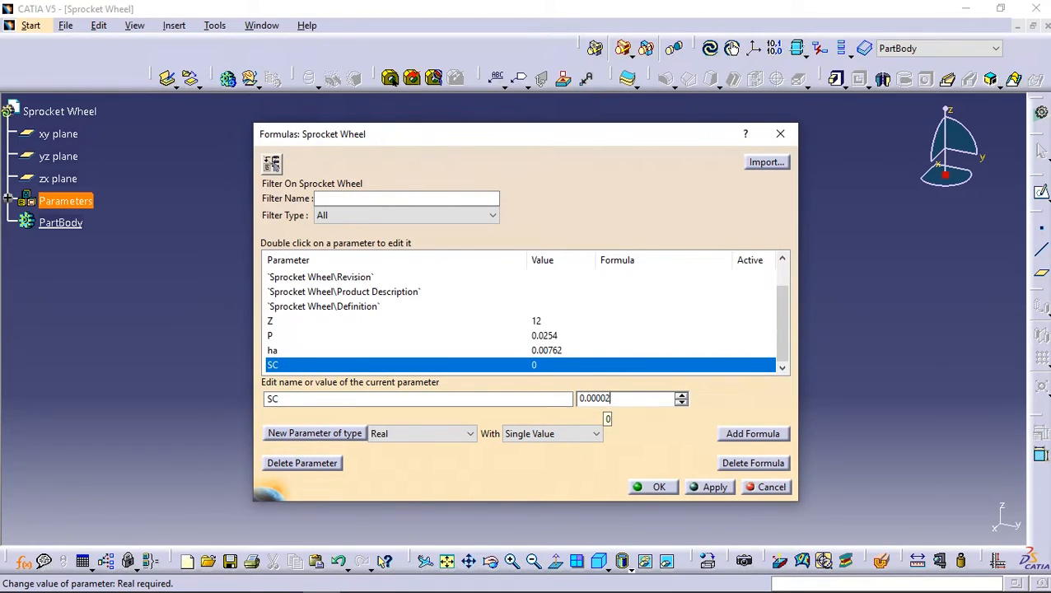
{"action": "key", "text": "Return"}
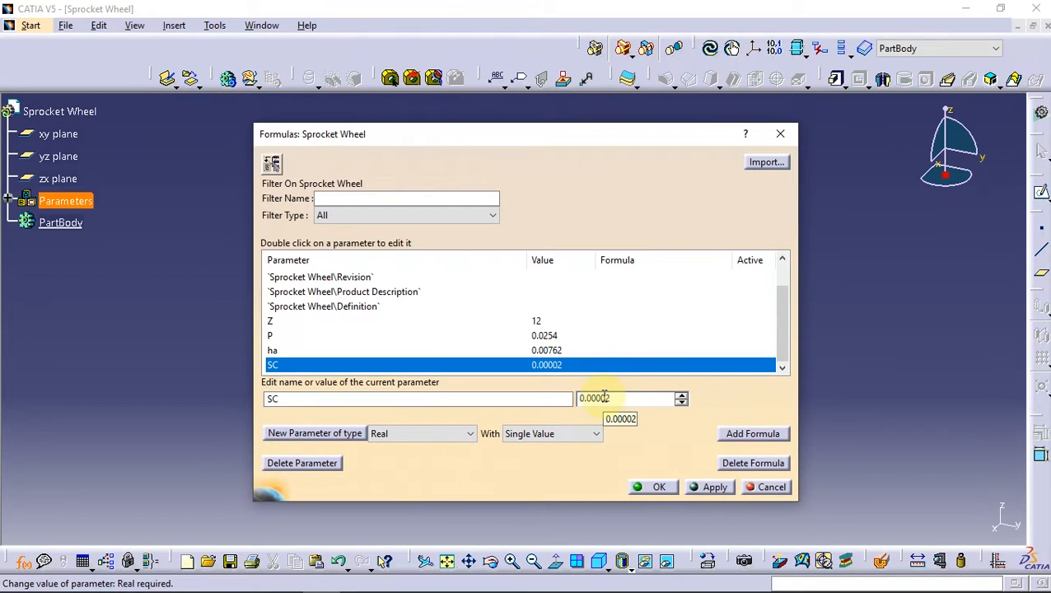
Step: Add a Real parameter named dr with the value 0.016
{"action": "left_click", "coordinate": [305, 432]}
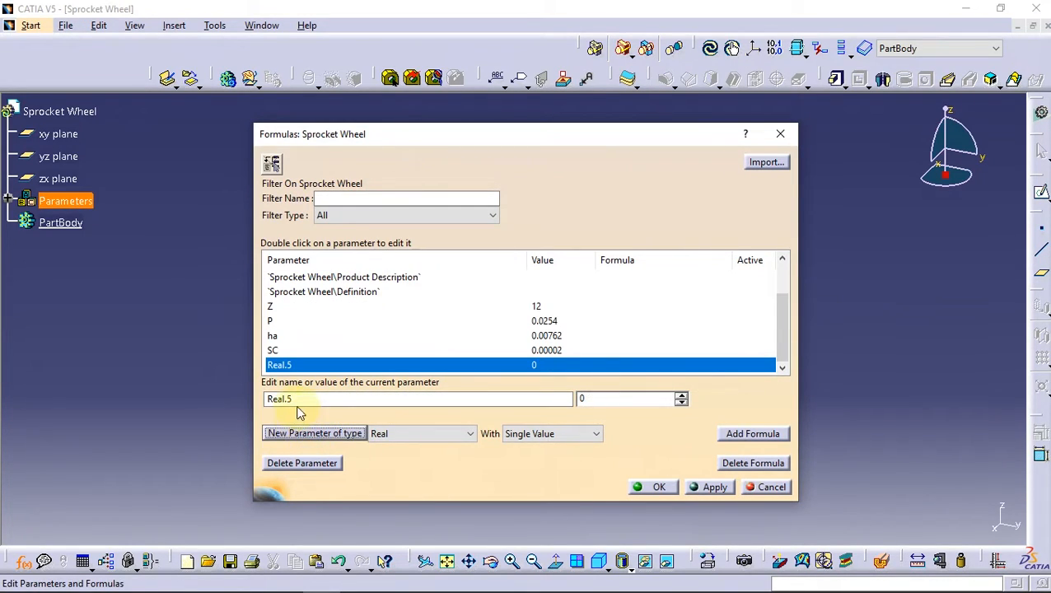
{"action": "left_click_drag", "start_coordinate": [298, 400], "coordinate": [243, 405]}
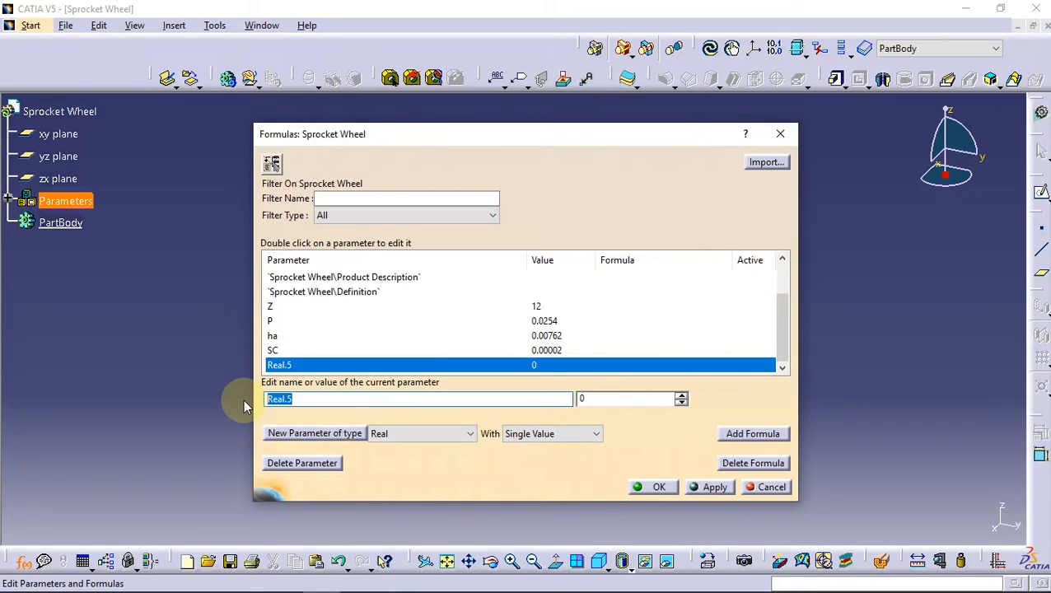
{"action": "type", "text": "dr"}
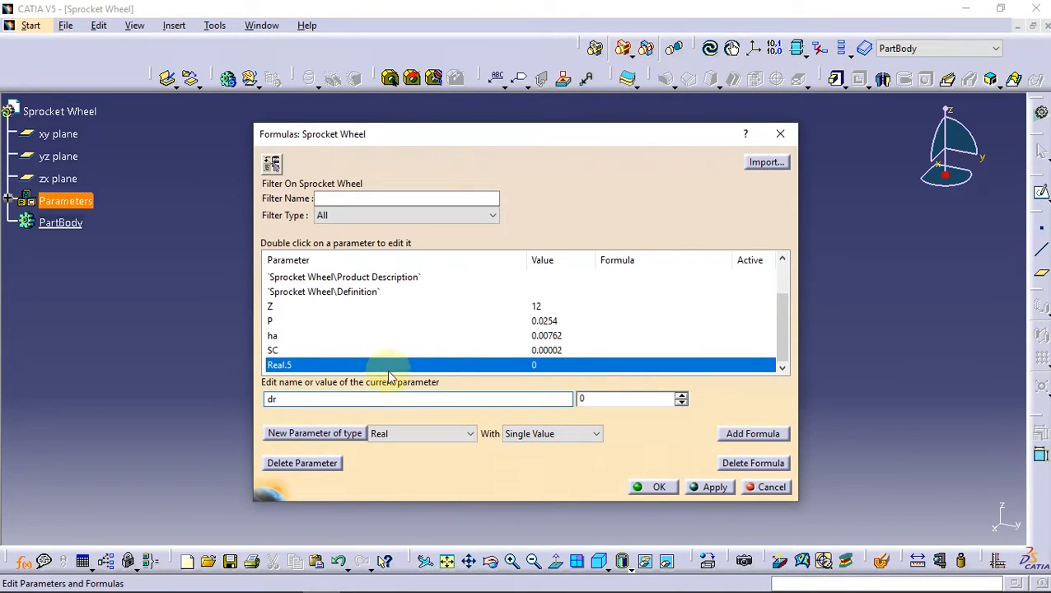
{"action": "left_click", "coordinate": [617, 399]}
{"action": "type", "text": ".016"}
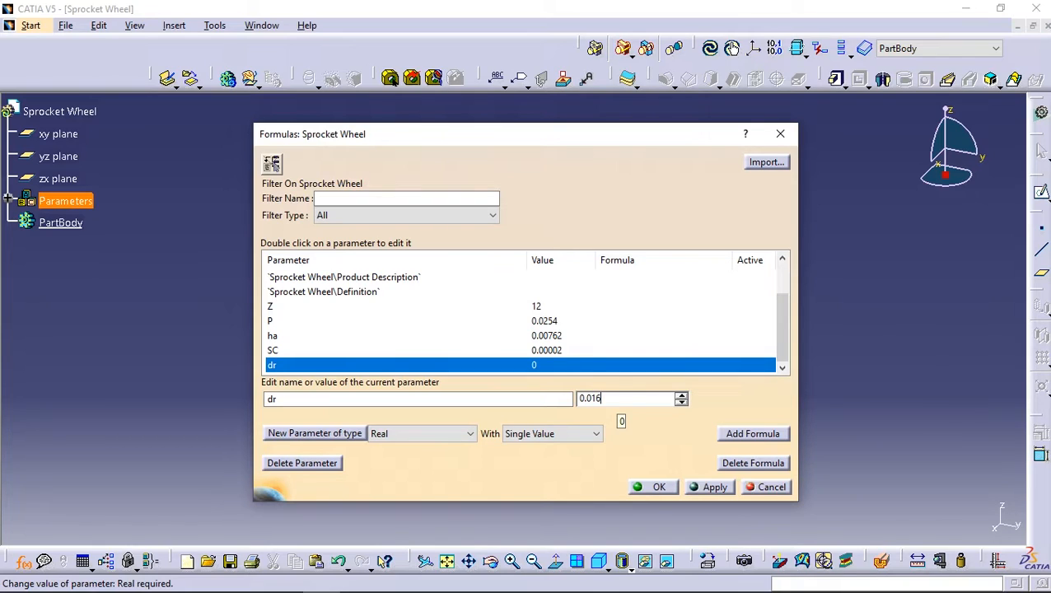
{"action": "key", "text": "Return"}
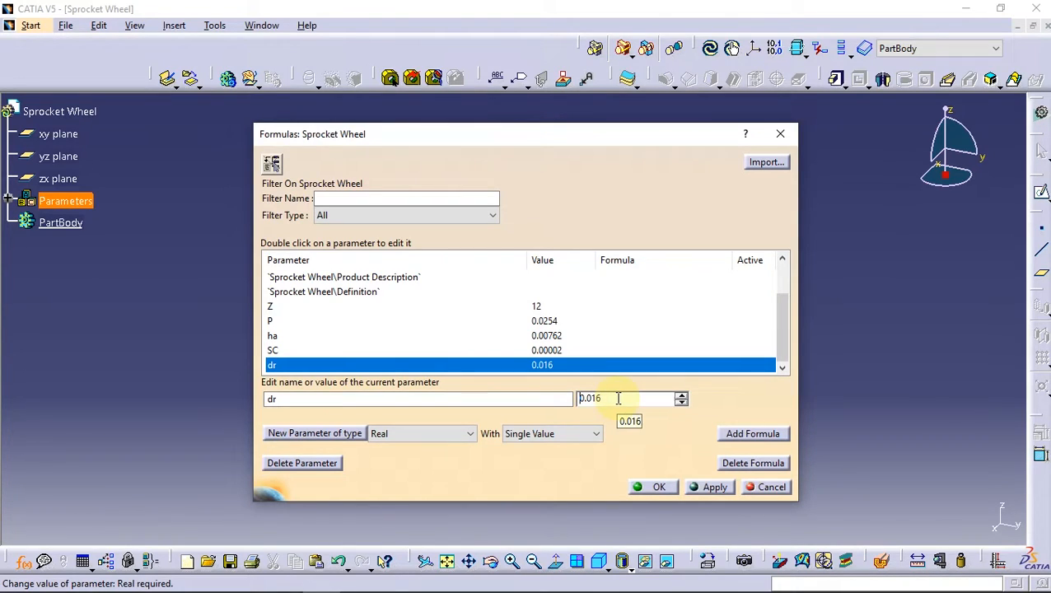
Step: Add a Real parameter named Dp without entering a value for it
{"action": "left_click", "coordinate": [313, 433]}
{"action": "double_click", "coordinate": [304, 399]}
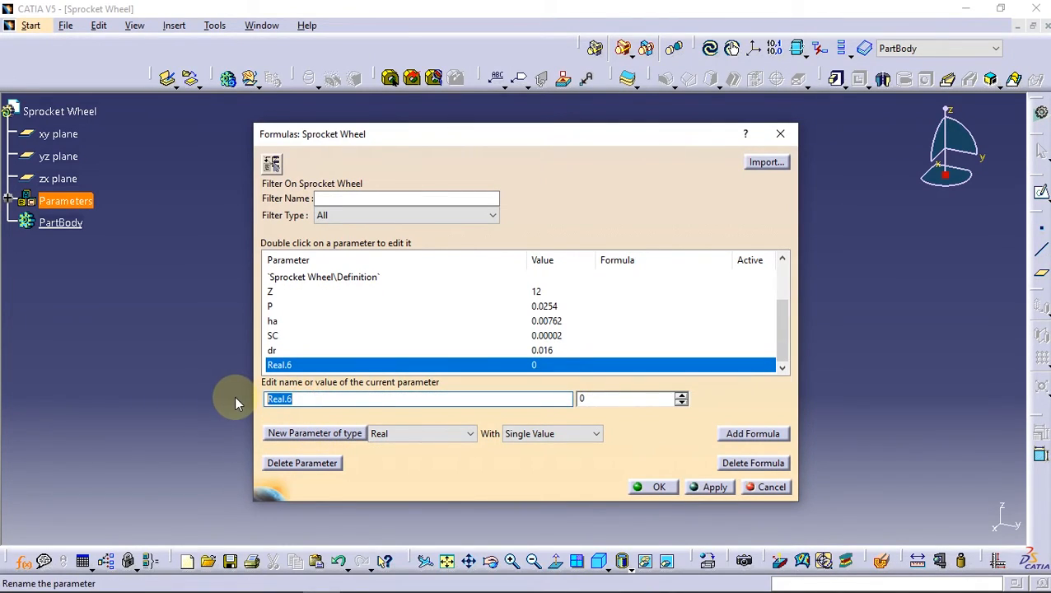
{"action": "type", "text": "D"}
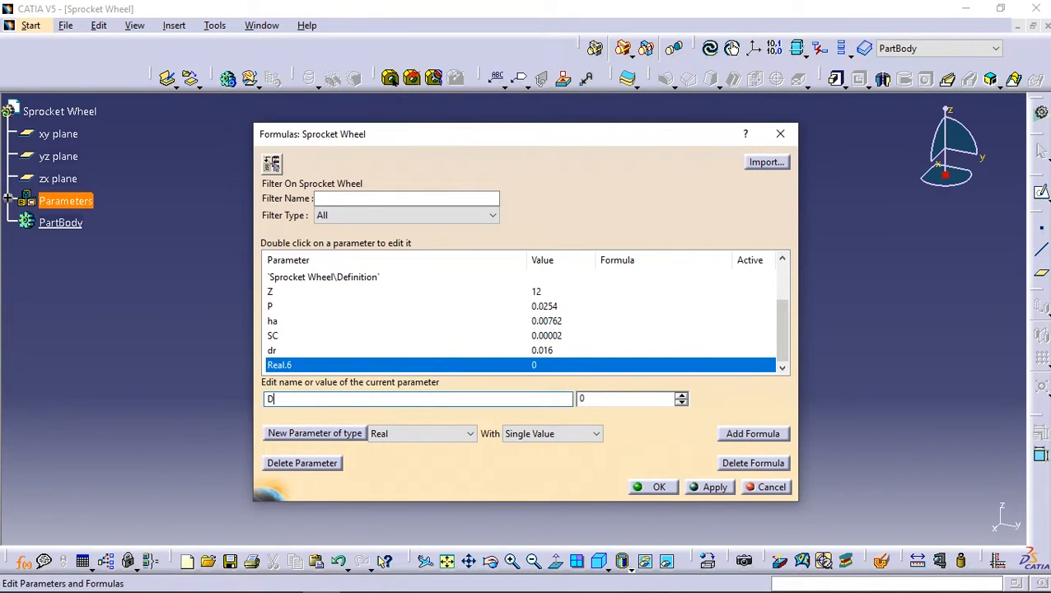
{"action": "type", "text": "p"}
{"action": "left_click", "coordinate": [590, 400]}
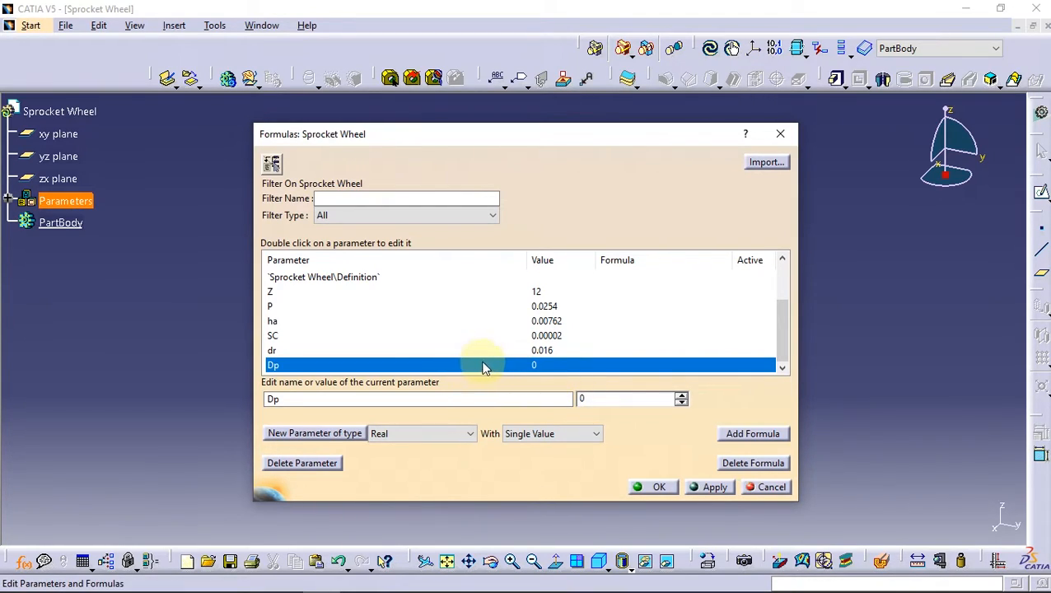
Step: Add a formula to Dp and begin its expression with parameter P followed by the division operator
{"action": "left_click", "coordinate": [736, 437]}
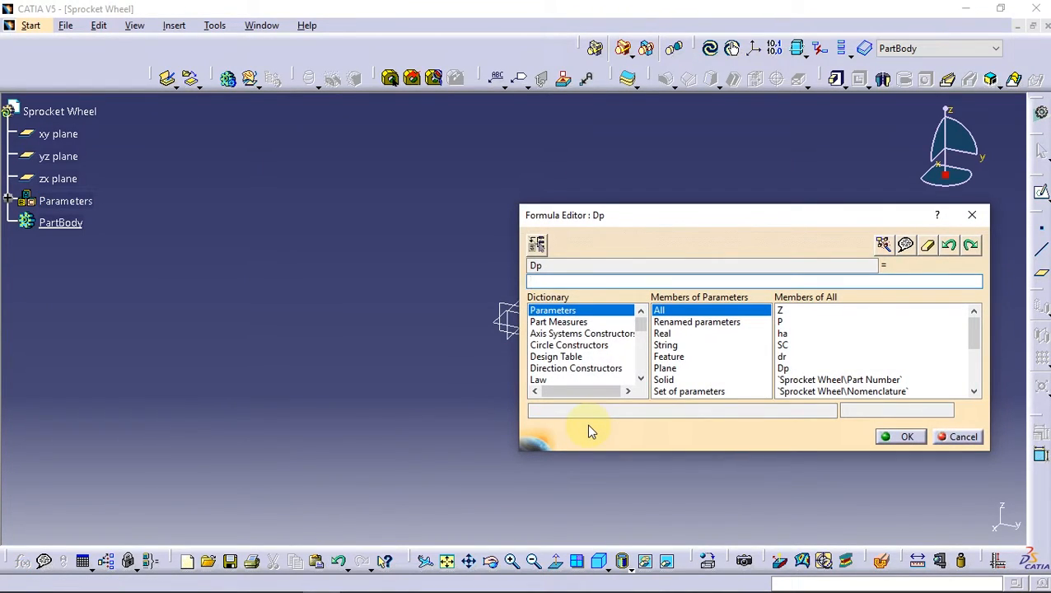
{"action": "double_click", "coordinate": [781, 322]}
{"action": "left_click_drag", "start_coordinate": [641, 326], "coordinate": [640, 343]}
{"action": "left_click", "coordinate": [563, 380]}
{"action": "left_click_drag", "start_coordinate": [969, 323], "coordinate": [972, 346]}
{"action": "double_click", "coordinate": [661, 360]}
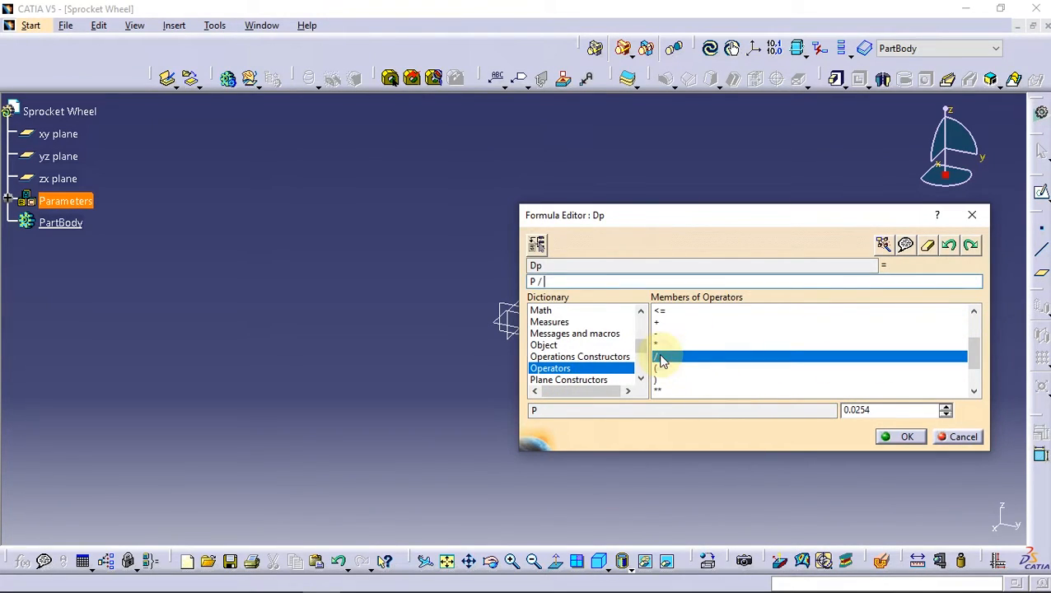
Step: Extend the Dp formula with the sin function and insert the constant PI as its argument
{"action": "left_click_drag", "start_coordinate": [637, 344], "coordinate": [639, 339]}
{"action": "left_click", "coordinate": [547, 357]}
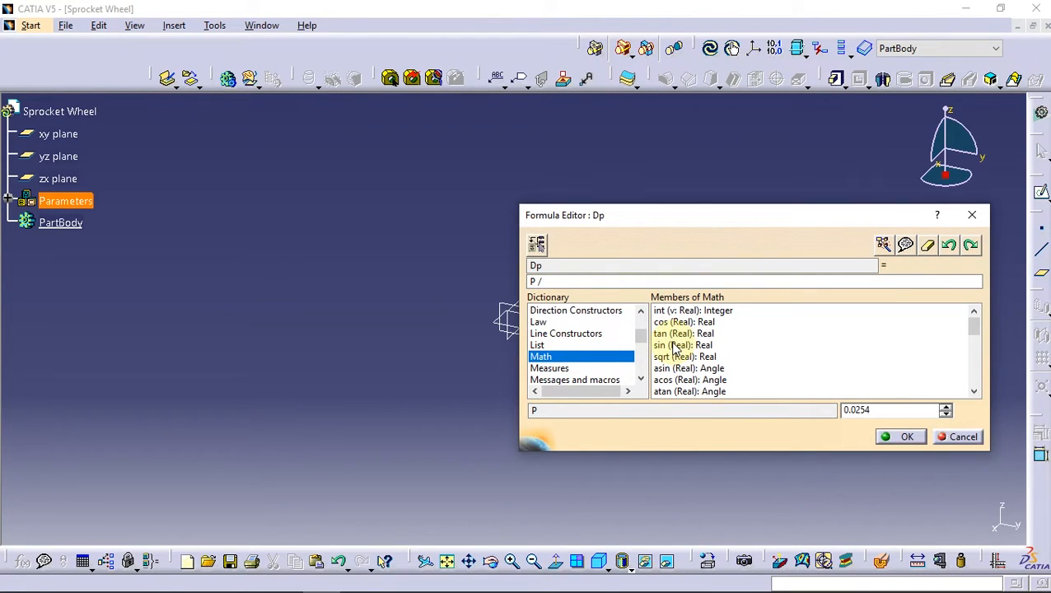
{"action": "double_click", "coordinate": [670, 345]}
{"action": "left_click_drag", "start_coordinate": [633, 336], "coordinate": [638, 364]}
{"action": "left_click", "coordinate": [550, 370]}
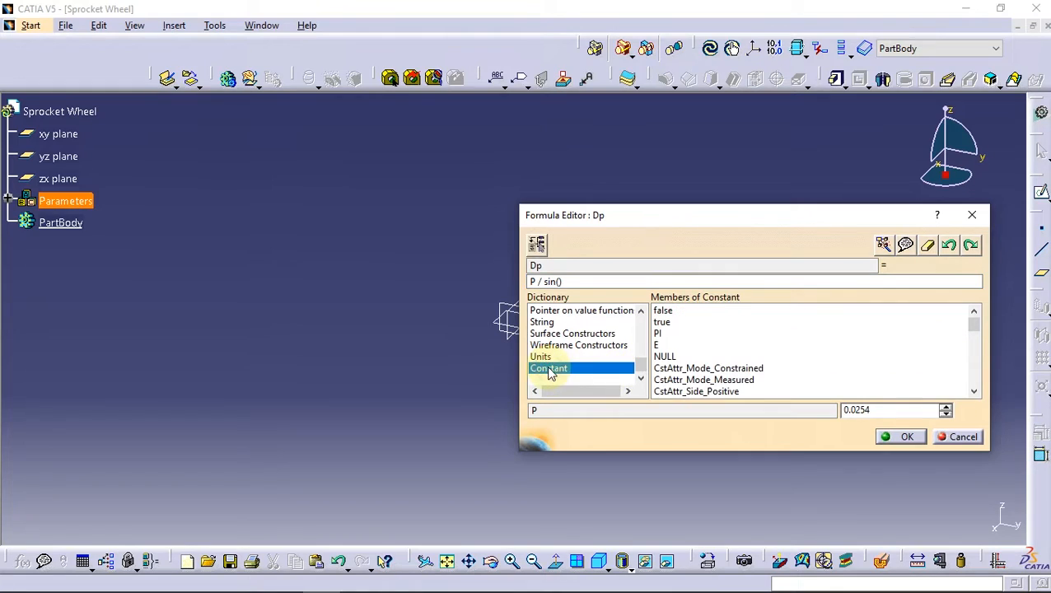
{"action": "double_click", "coordinate": [659, 334]}
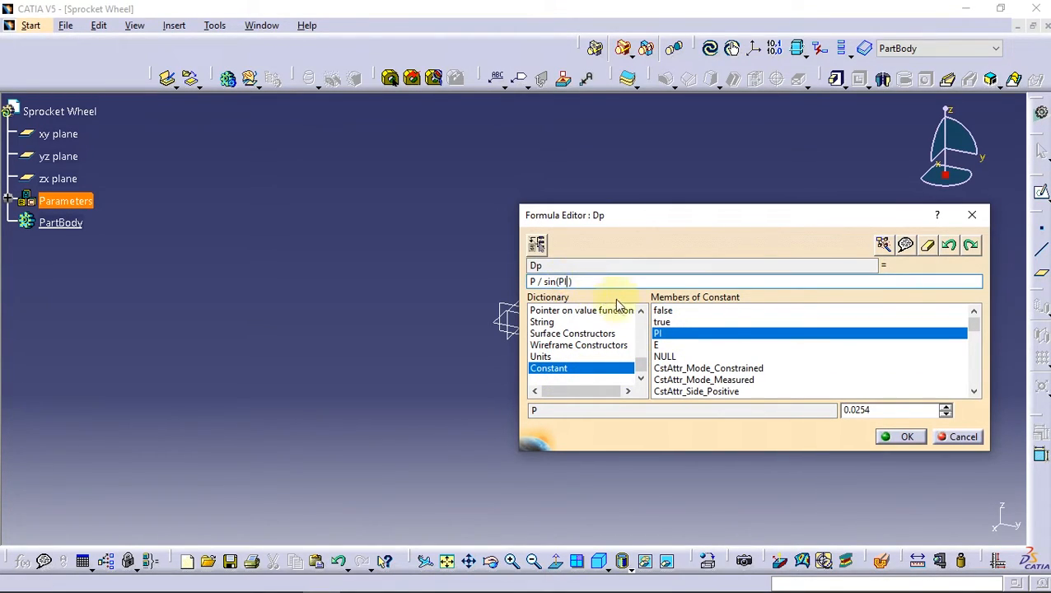
Step: Divide PI by the parameter Z inside the sine of the Dp formula
{"action": "left_click_drag", "start_coordinate": [643, 368], "coordinate": [641, 352]}
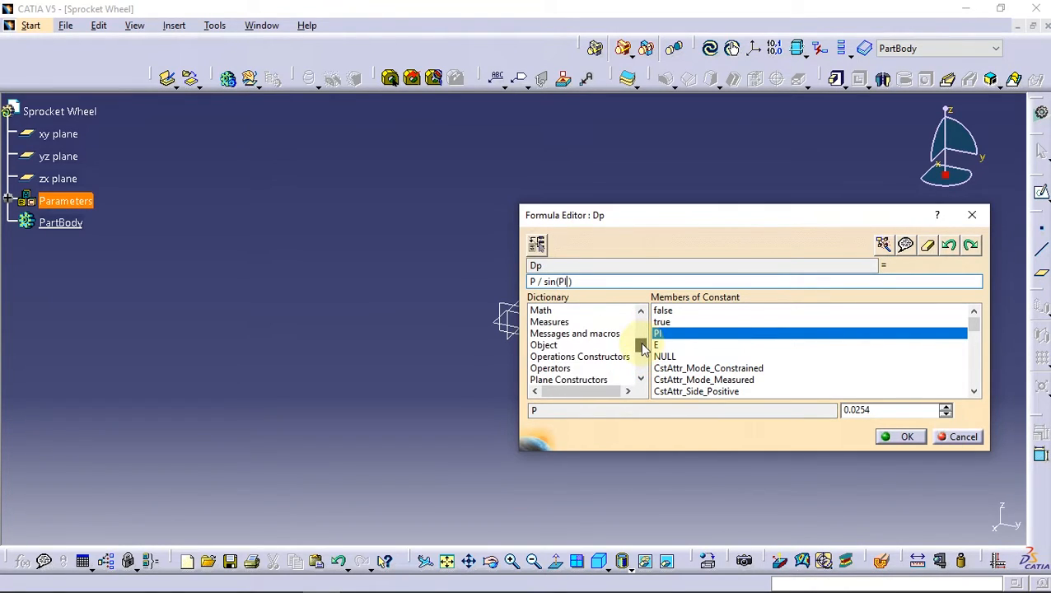
{"action": "left_click", "coordinate": [550, 368]}
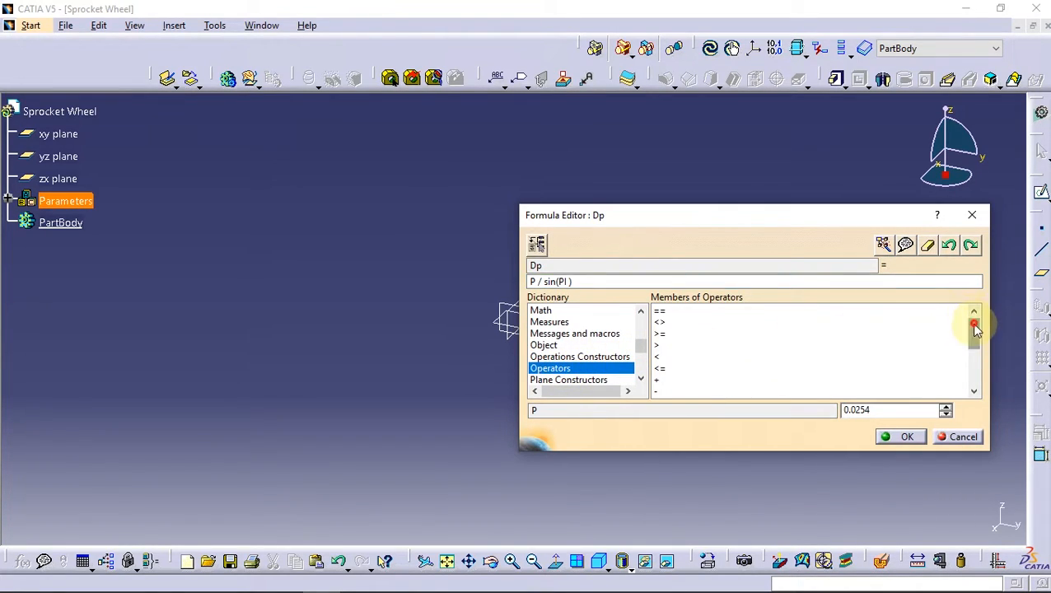
{"action": "left_click_drag", "start_coordinate": [975, 344], "coordinate": [975, 349]}
{"action": "double_click", "coordinate": [662, 370]}
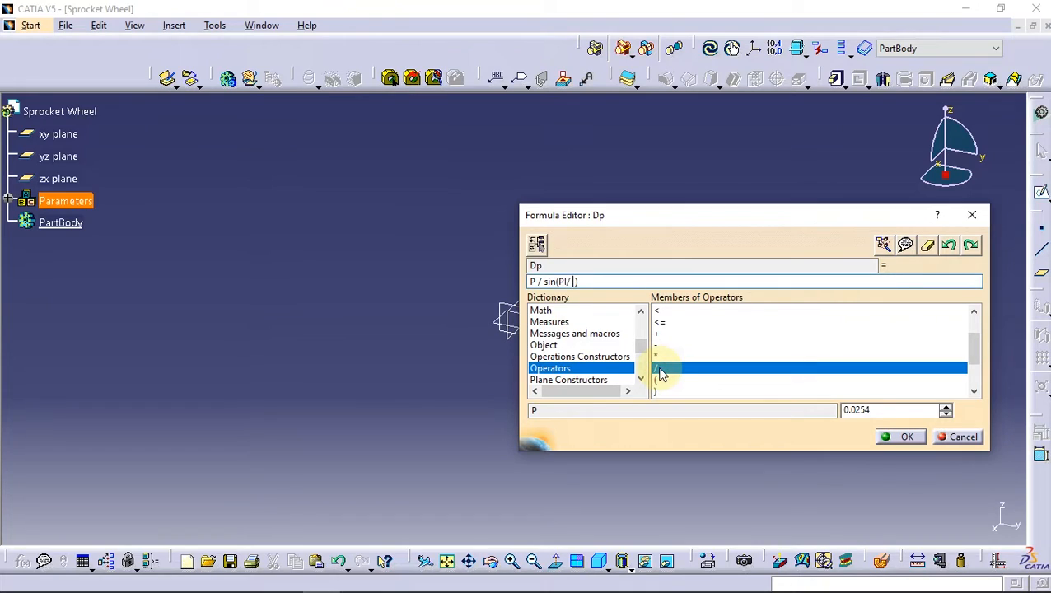
{"action": "left_click_drag", "start_coordinate": [644, 344], "coordinate": [647, 323]}
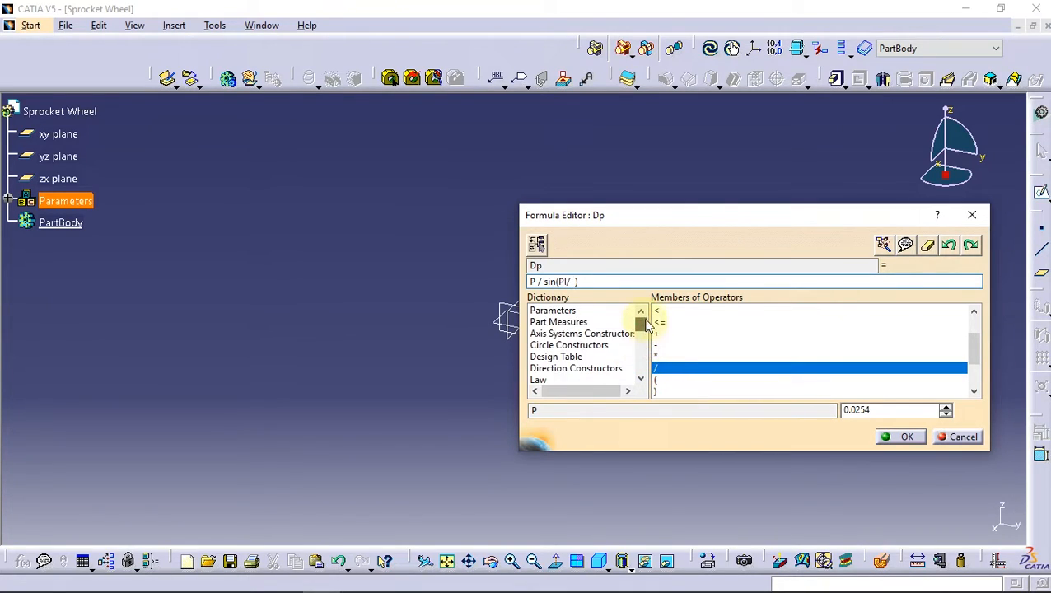
{"action": "left_click", "coordinate": [577, 310]}
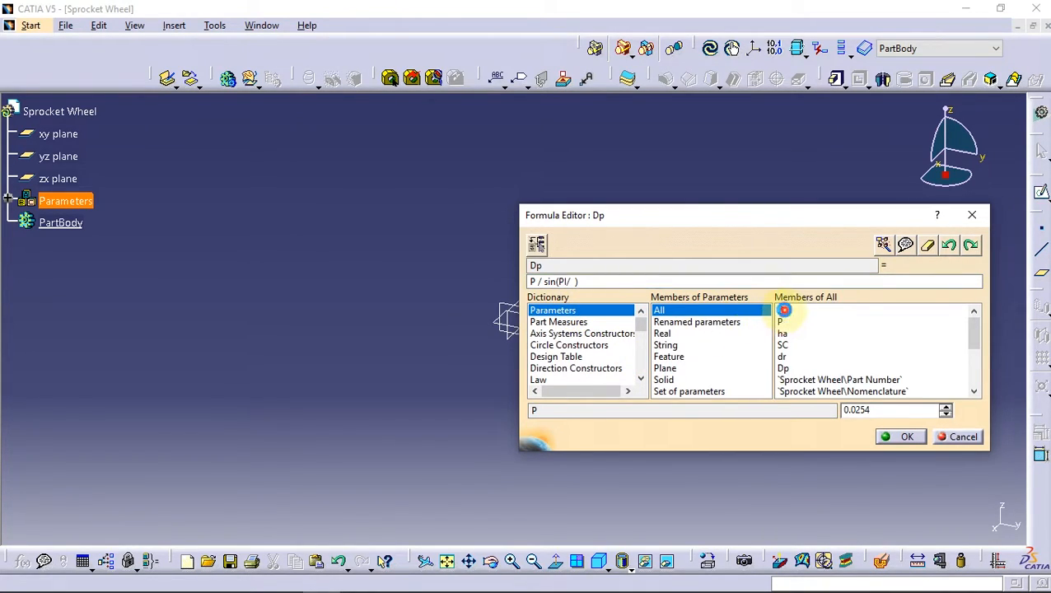
{"action": "left_click", "coordinate": [782, 312]}
{"action": "double_click", "coordinate": [782, 311]}
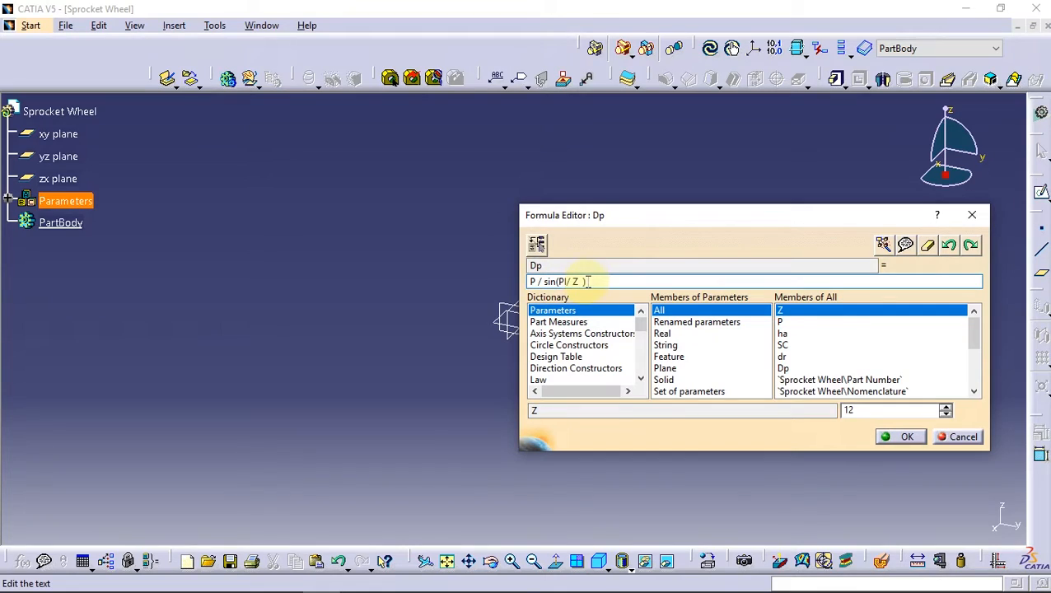
Step: Tidy the Dp formula to P / sin(PI/ Z), accept it with automatic update, and close the formulas dialog
{"action": "left_click", "coordinate": [593, 281]}
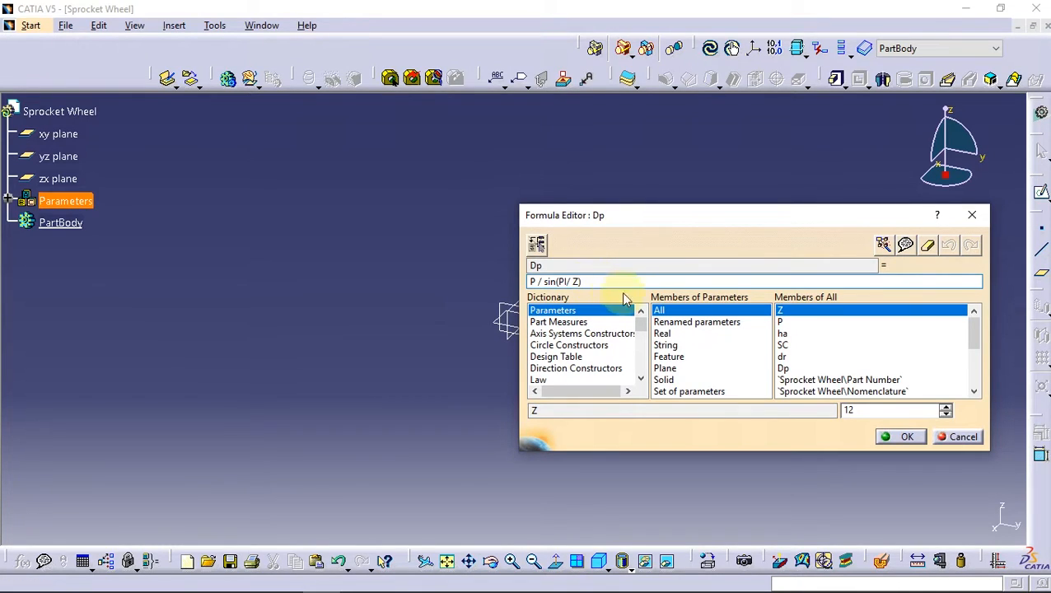
{"action": "left_click", "coordinate": [897, 438]}
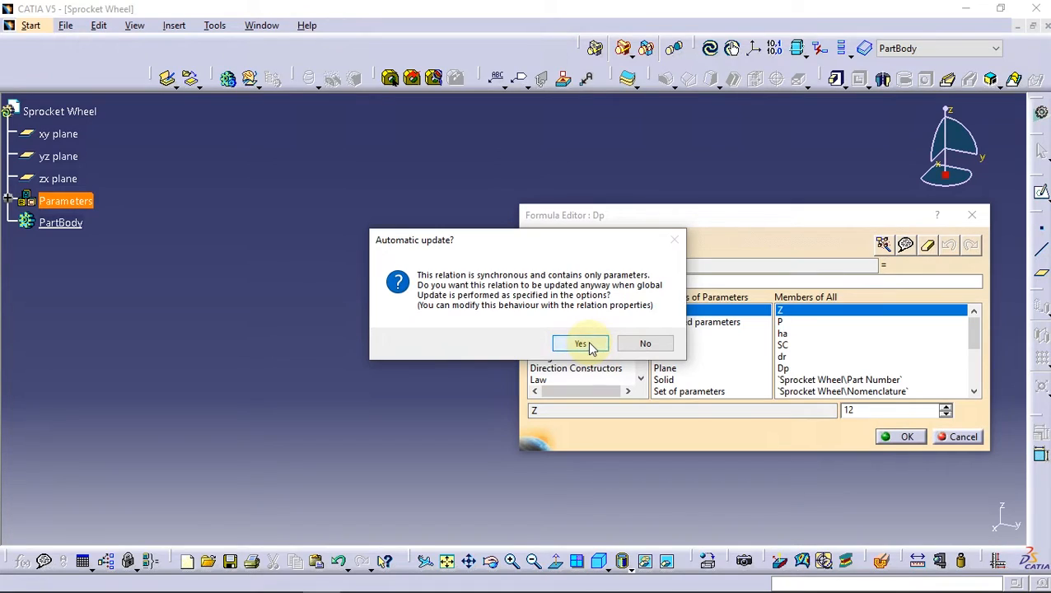
{"action": "left_click", "coordinate": [581, 344]}
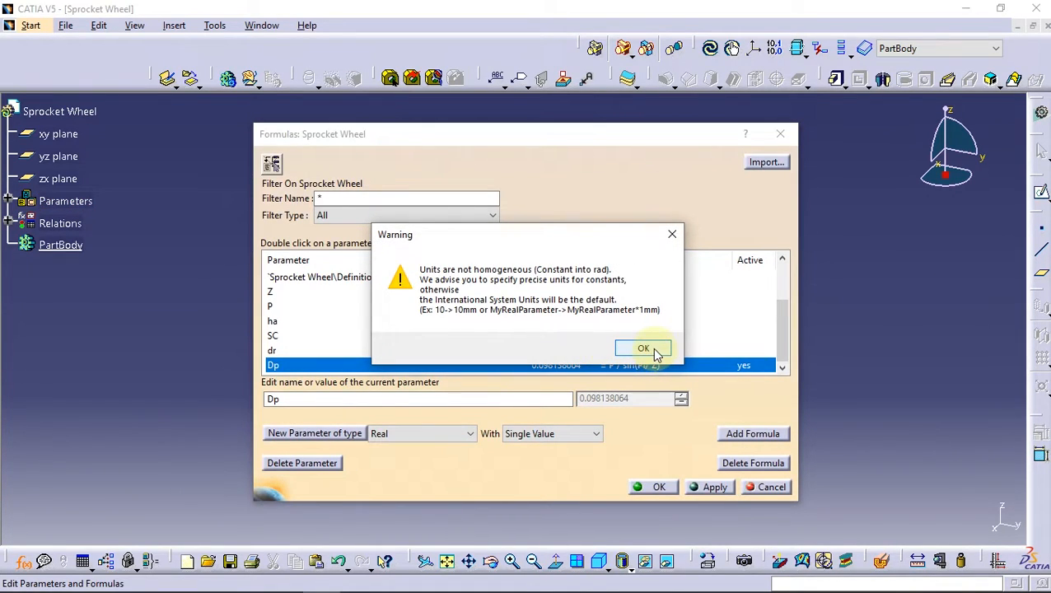
{"action": "left_click", "coordinate": [644, 349]}
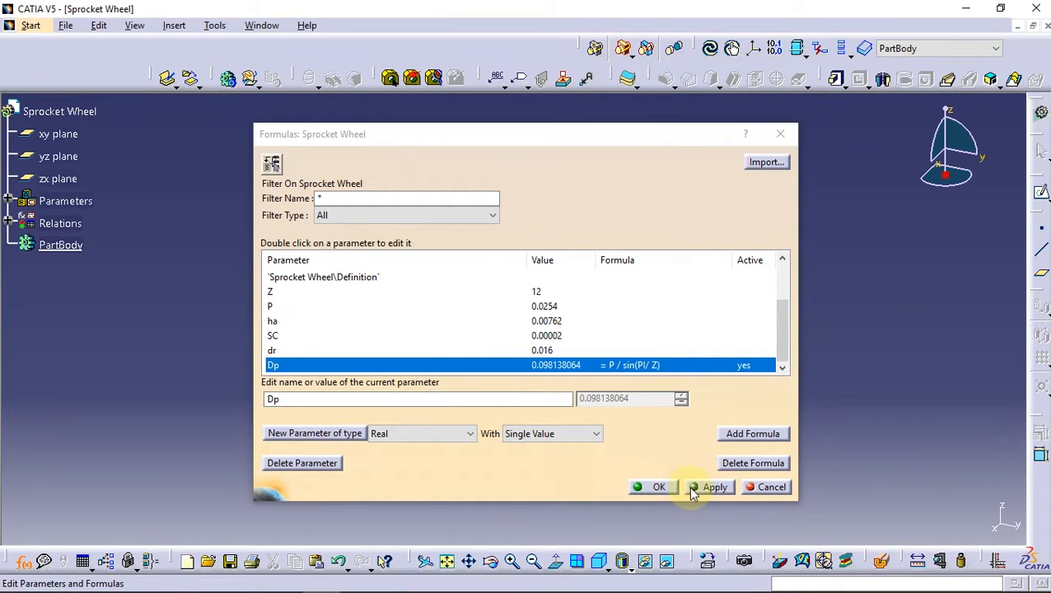
{"action": "left_click", "coordinate": [657, 487]}
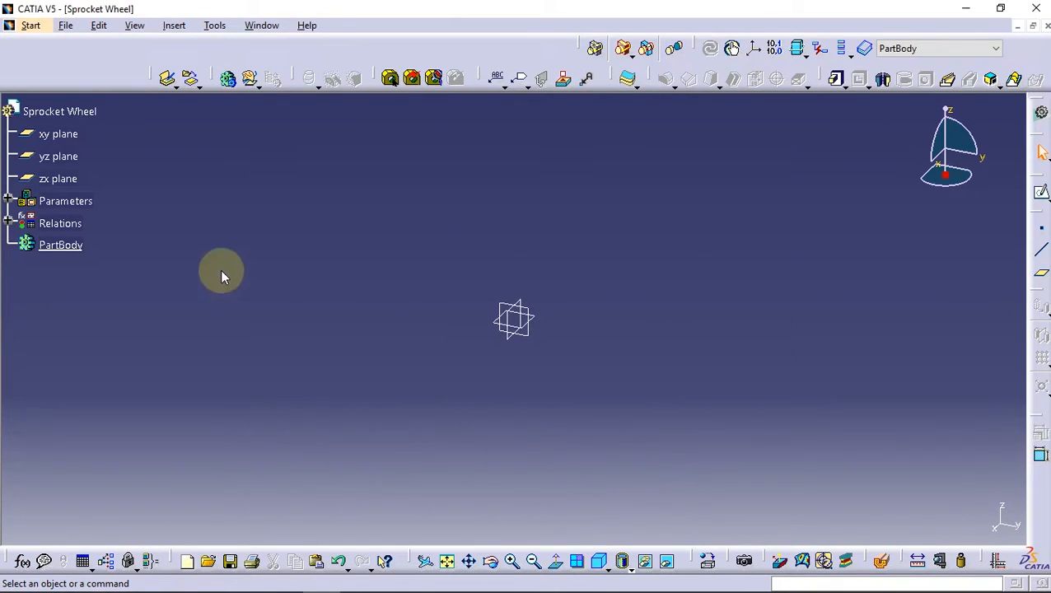
Step: Sketch two concentric circles centred on the origin of the yz plane, the outer about 70 mm in radius and the inner much smaller
{"action": "left_click", "coordinate": [66, 158]}
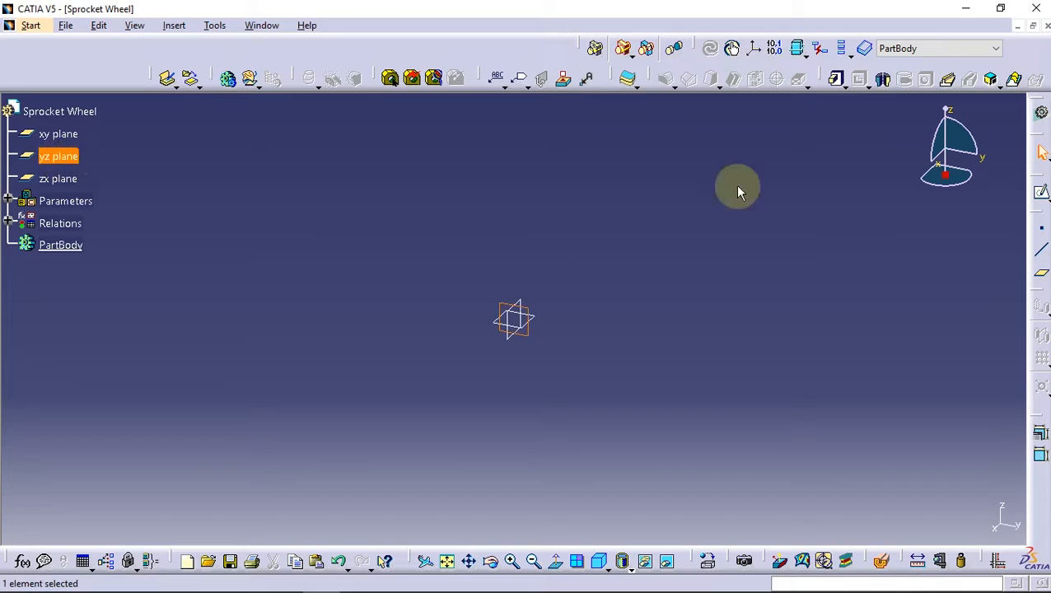
{"action": "left_click", "coordinate": [1040, 192]}
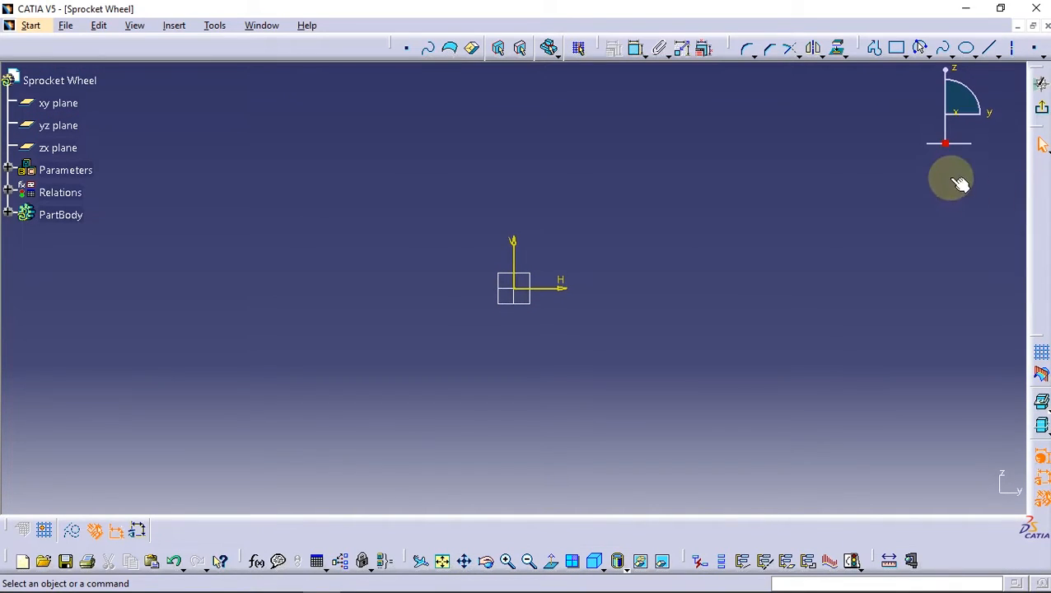
{"action": "left_click", "coordinate": [941, 51]}
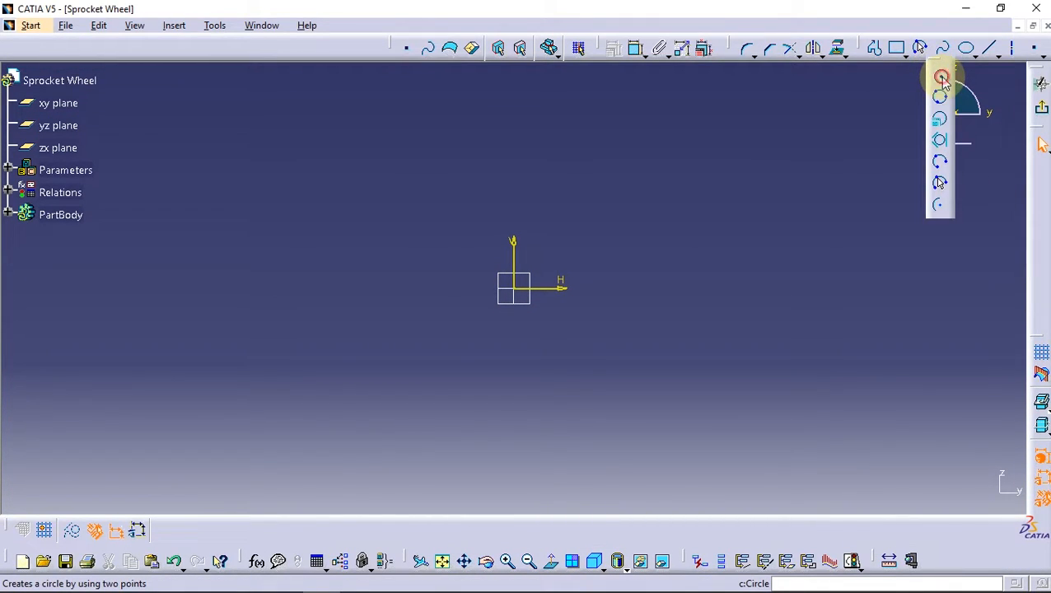
{"action": "left_click", "coordinate": [942, 76]}
{"action": "left_click", "coordinate": [513, 288]}
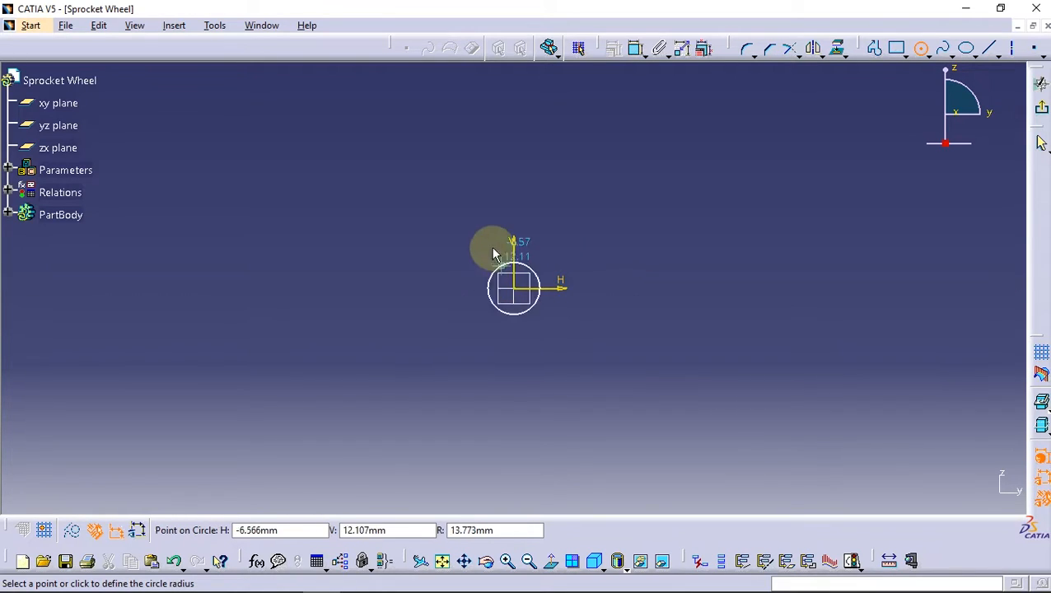
{"action": "left_click", "coordinate": [457, 170]}
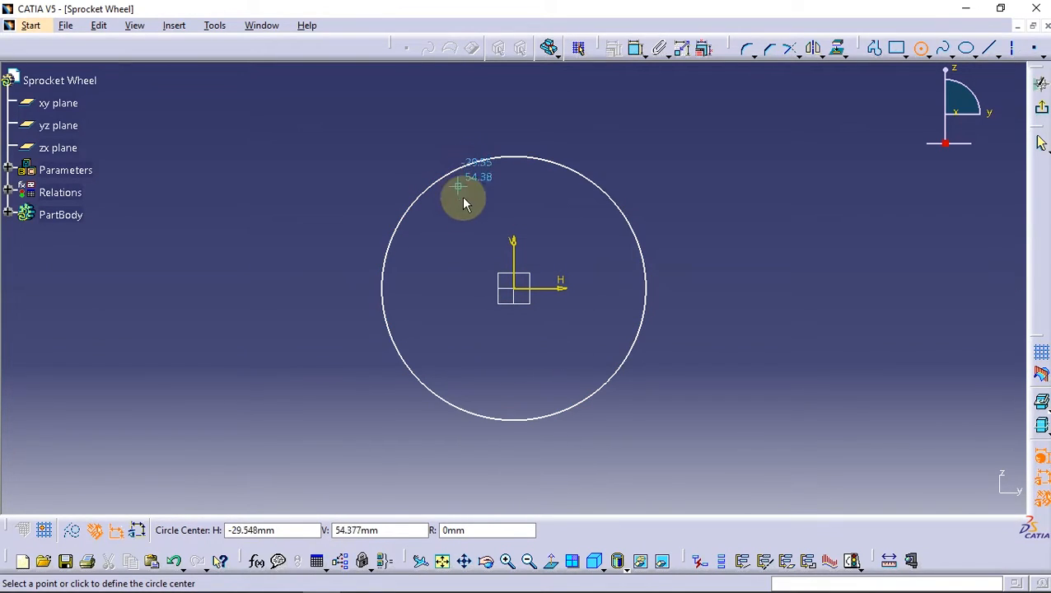
{"action": "left_click", "coordinate": [514, 289]}
{"action": "left_click", "coordinate": [494, 243]}
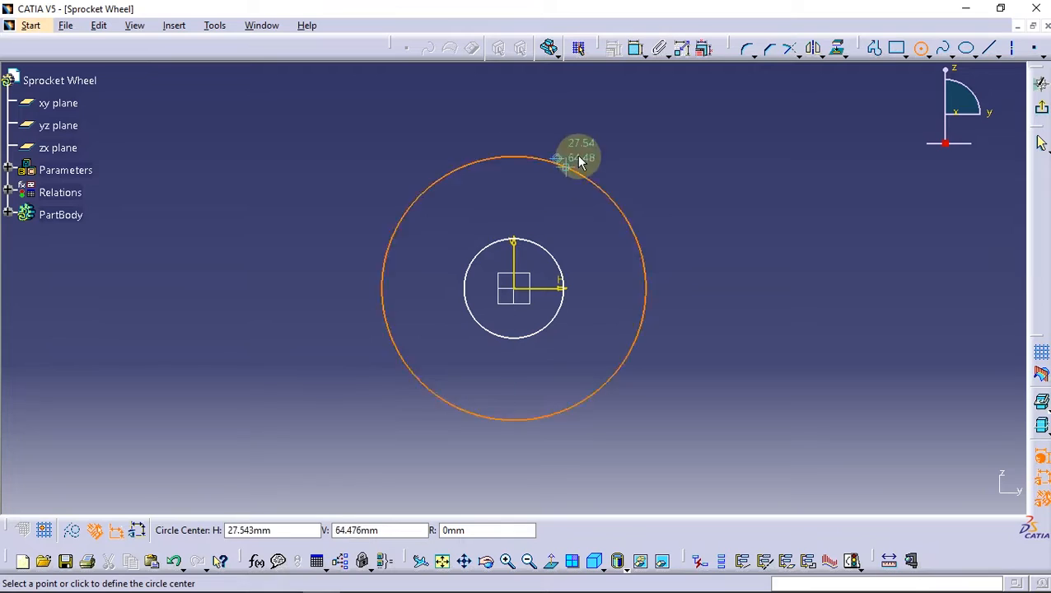
Step: Constrain the inner circle's radius to 12 mm
{"action": "left_click", "coordinate": [635, 48]}
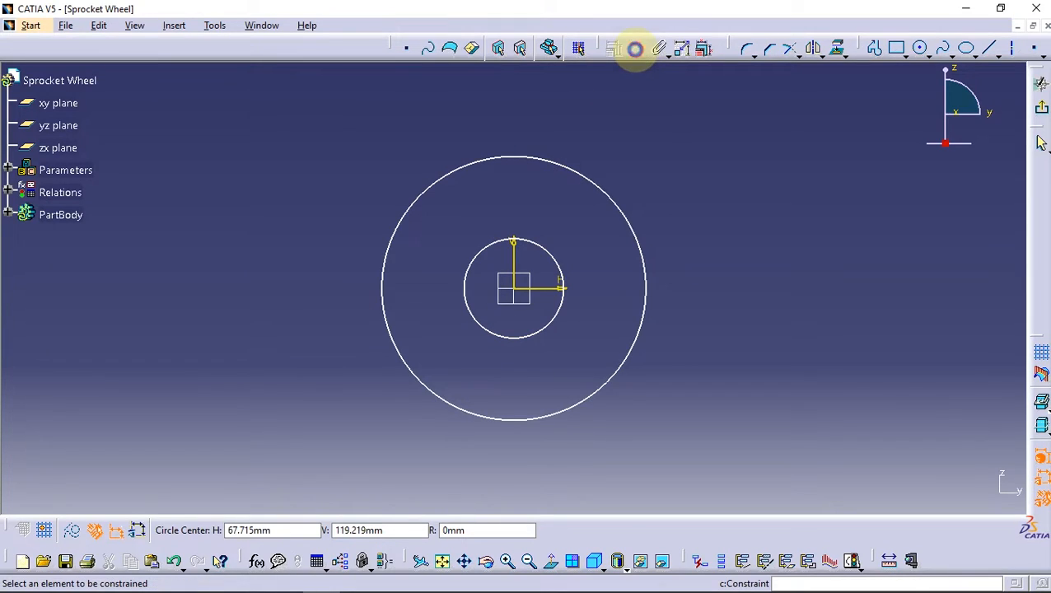
{"action": "left_click", "coordinate": [553, 252]}
{"action": "left_click", "coordinate": [567, 374]}
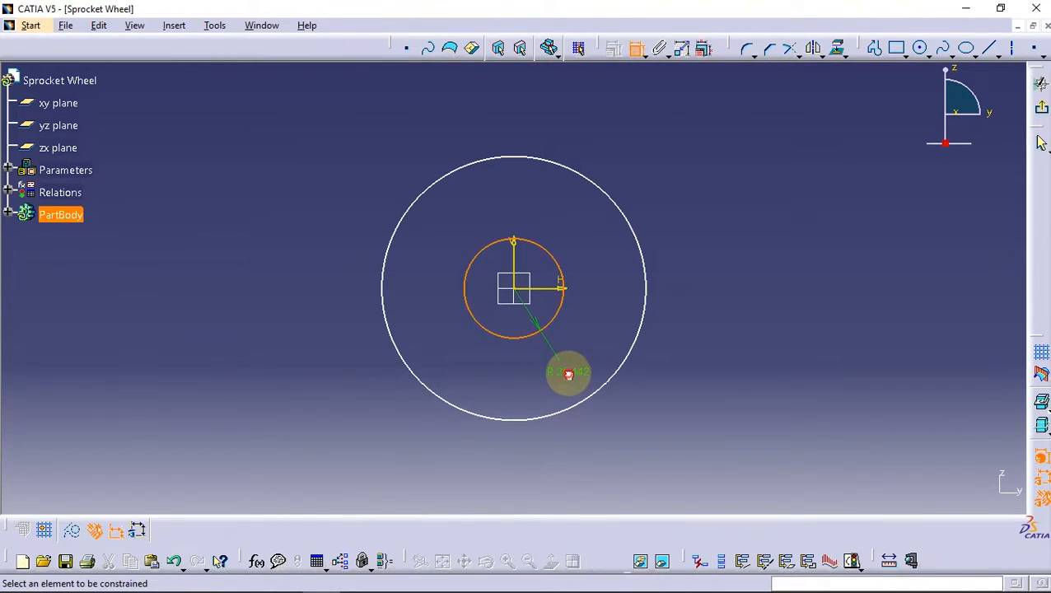
{"action": "double_click", "coordinate": [567, 372]}
{"action": "key", "text": "Return"}
Step: Constrain the outer circle's radius to 55 mm
{"action": "left_click", "coordinate": [610, 376]}
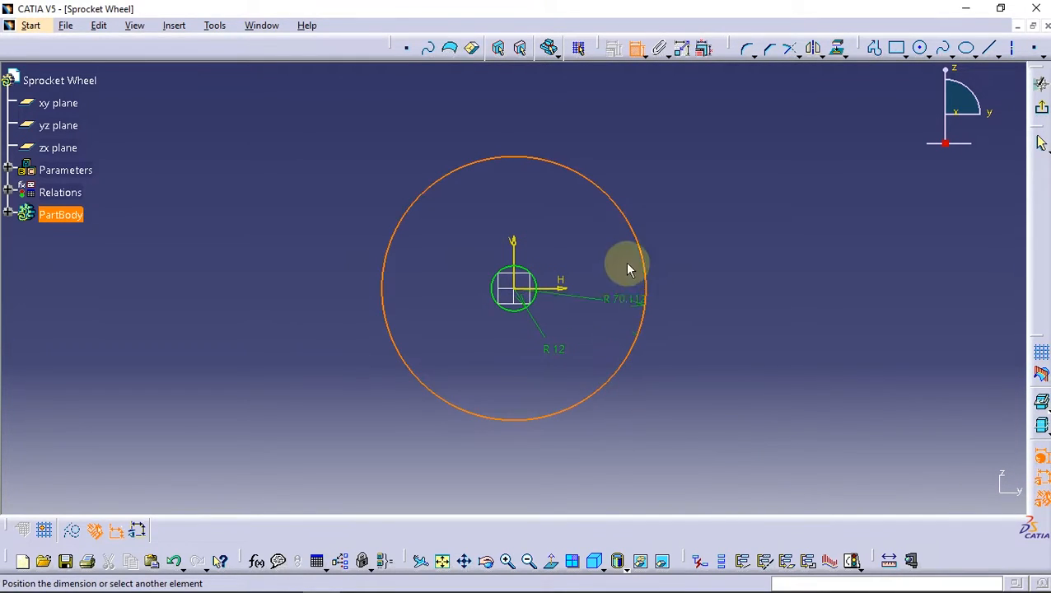
{"action": "left_click", "coordinate": [609, 125]}
{"action": "double_click", "coordinate": [613, 129]}
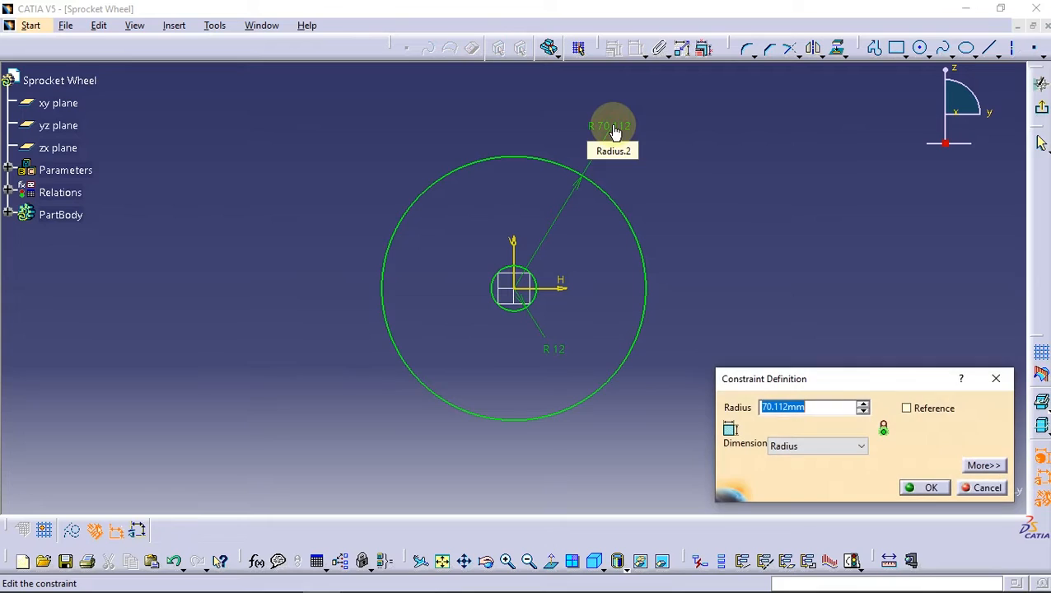
{"action": "type", "text": "55"}
{"action": "key", "text": "Return"}
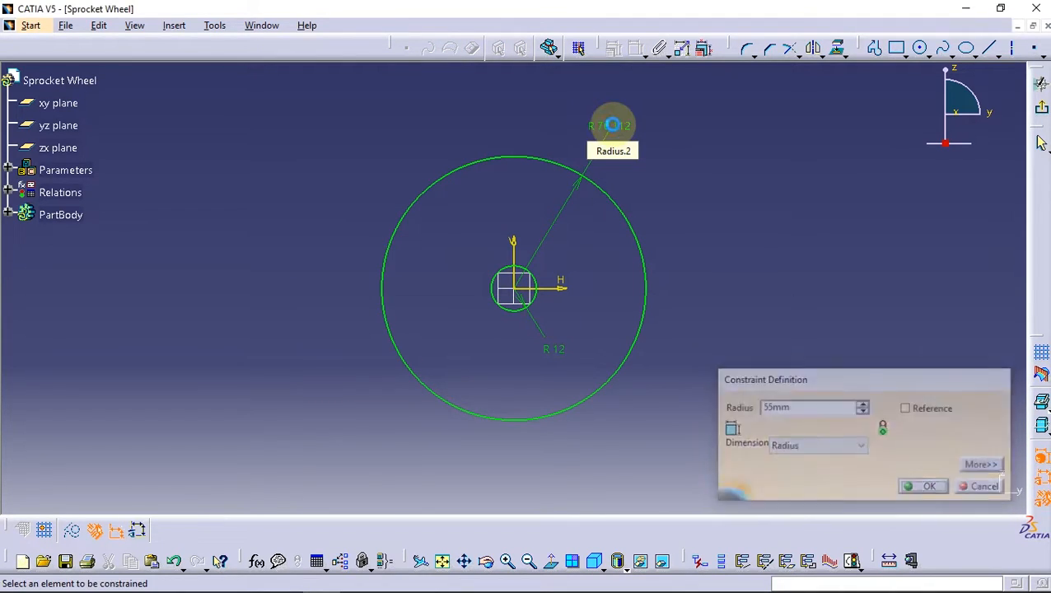
{"action": "left_click", "coordinate": [636, 49]}
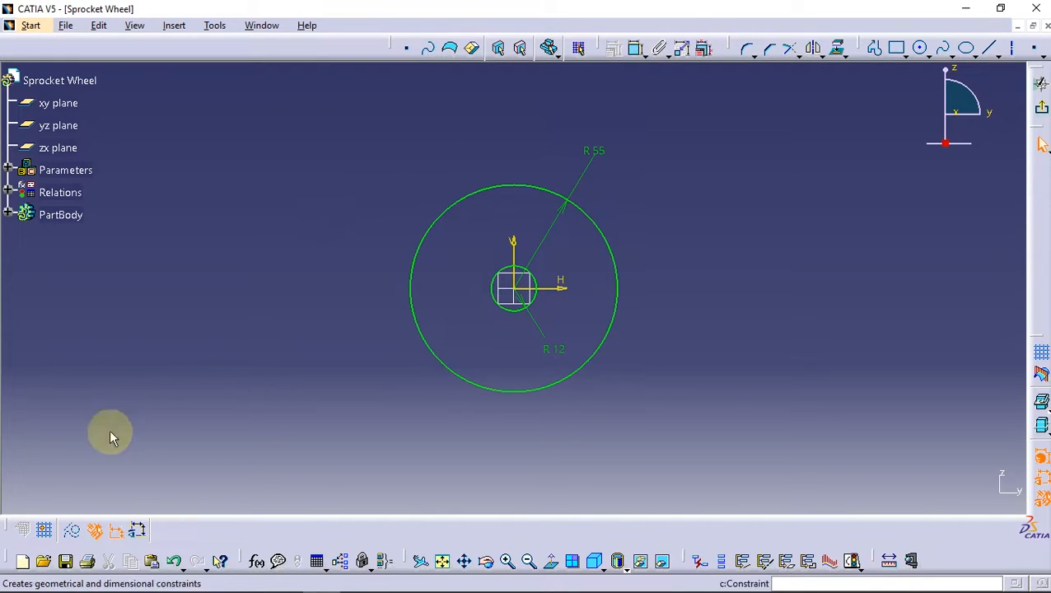
Step: Add a formula to the outer circle's radius parameter and begin its expression with ( Dp*
{"action": "left_click", "coordinate": [257, 561]}
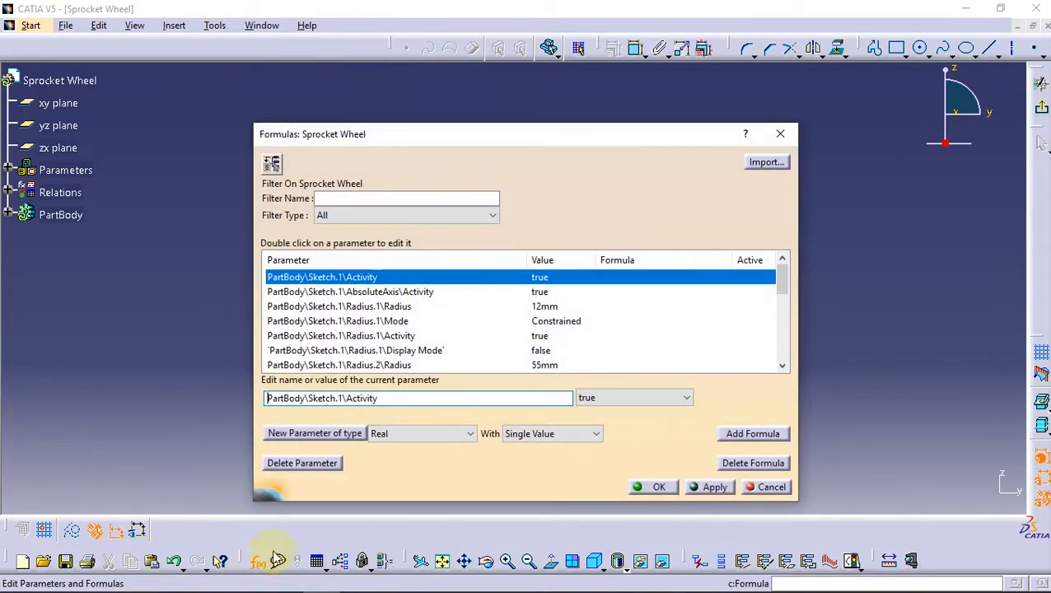
{"action": "mouse_move", "coordinate": [553, 139]}
{"action": "left_mouse_down"}
{"action": "mouse_move", "coordinate": [379, 278]}
{"action": "mouse_move", "coordinate": [363, 307]}
{"action": "mouse_move", "coordinate": [466, 257]}
{"action": "mouse_move", "coordinate": [562, 142]}
{"action": "left_mouse_up"}
{"action": "left_click", "coordinate": [600, 154]}
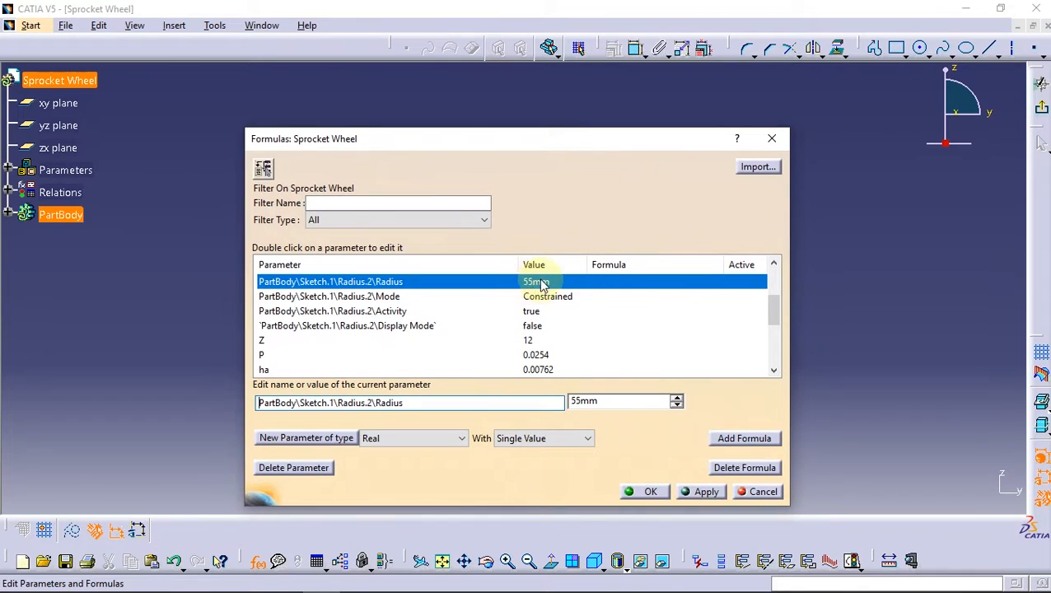
{"action": "left_click", "coordinate": [743, 438]}
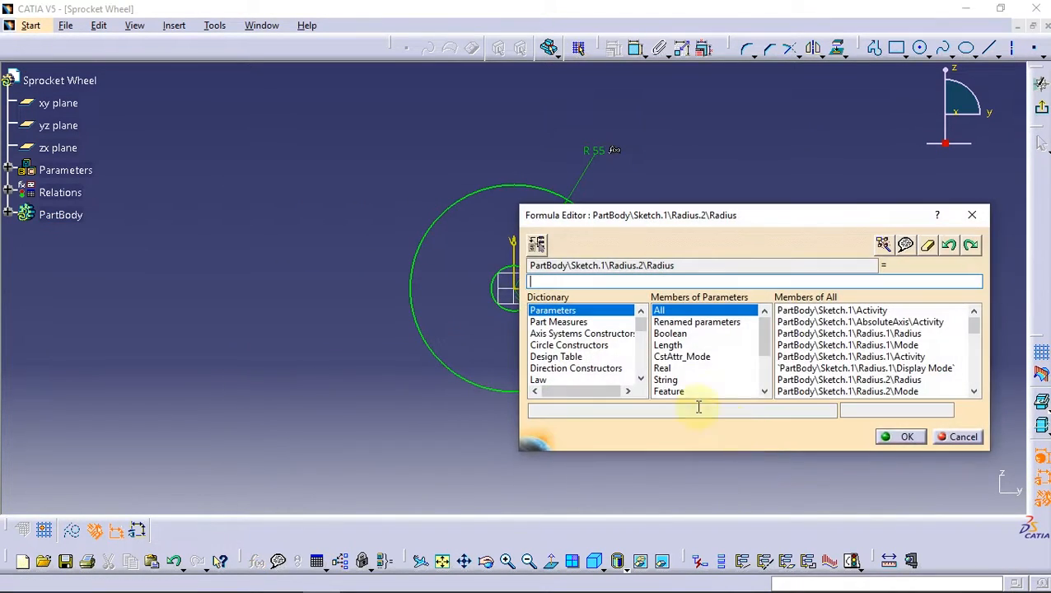
{"action": "left_click_drag", "start_coordinate": [645, 327], "coordinate": [647, 349]}
{"action": "left_click", "coordinate": [552, 368]}
{"action": "left_click_drag", "start_coordinate": [972, 343], "coordinate": [974, 357]}
{"action": "double_click", "coordinate": [659, 345]}
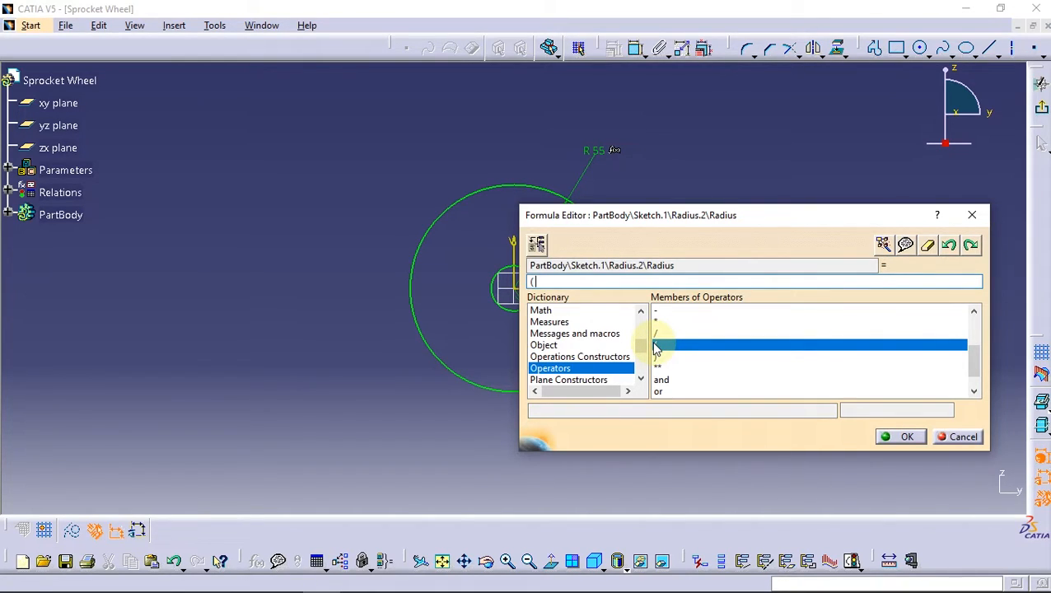
{"action": "type", "text": "D"}
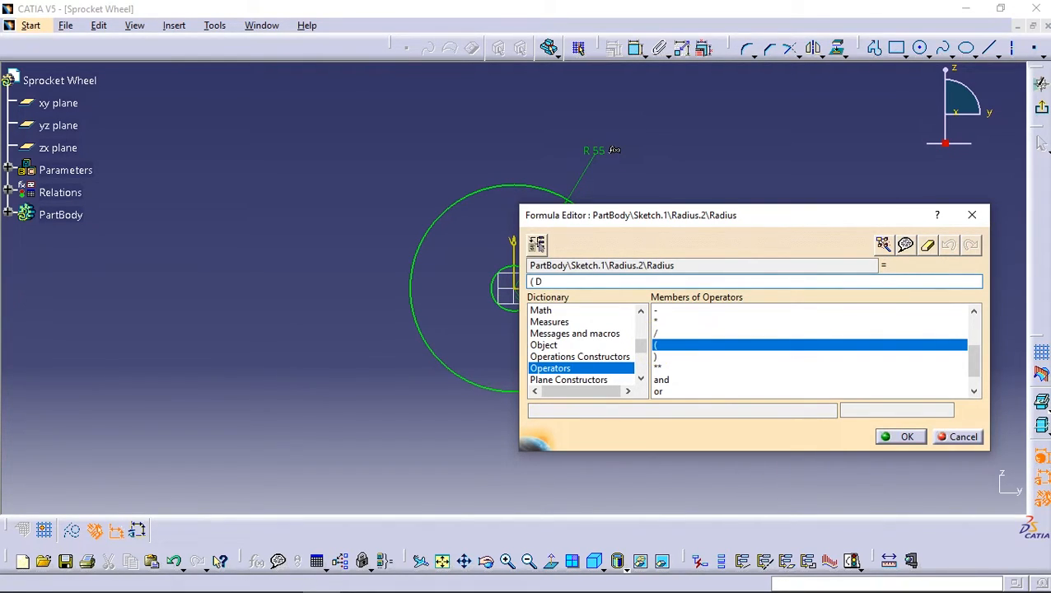
{"action": "type", "text": "p*"}
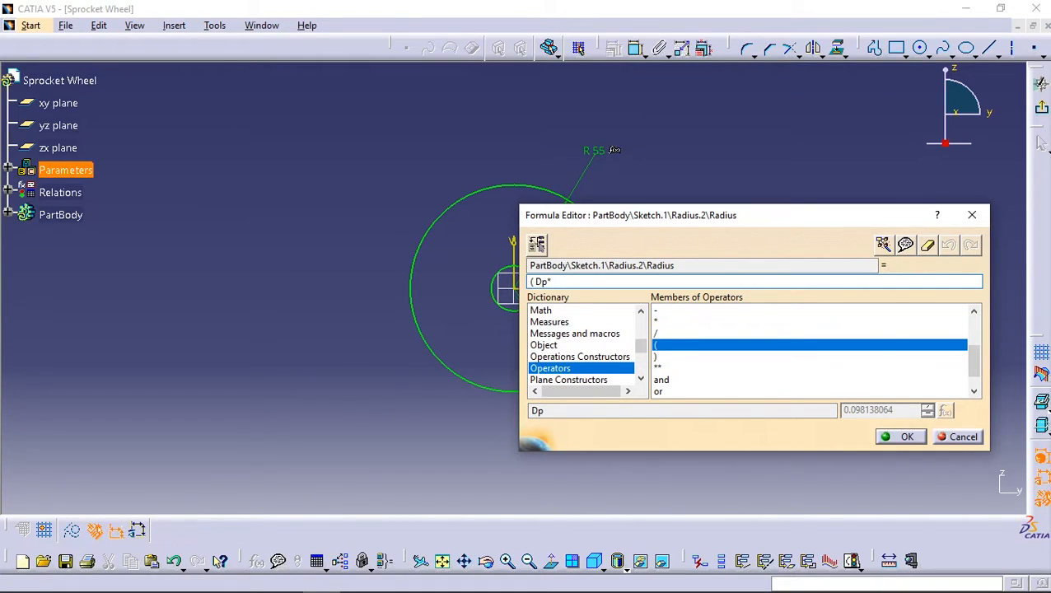
Step: Extend the outer circle's radius formula after ( Dp* with cos(PI /Z) +2*ha
{"action": "left_click_drag", "start_coordinate": [640, 355], "coordinate": [639, 339]}
{"action": "left_click", "coordinate": [540, 334]}
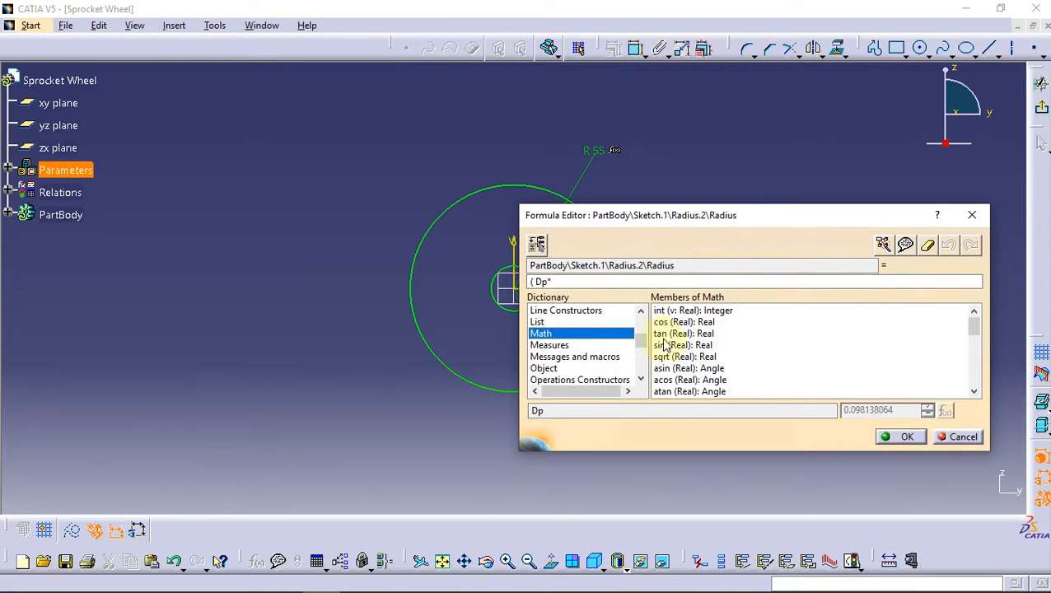
{"action": "double_click", "coordinate": [668, 324]}
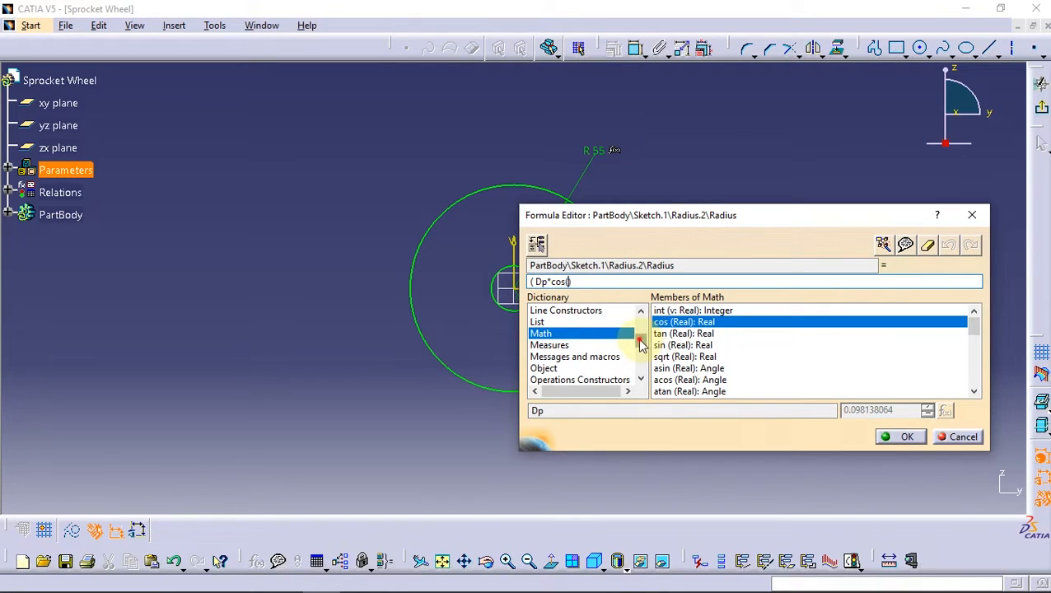
{"action": "left_click_drag", "start_coordinate": [641, 346], "coordinate": [634, 363]}
{"action": "left_click", "coordinate": [560, 368]}
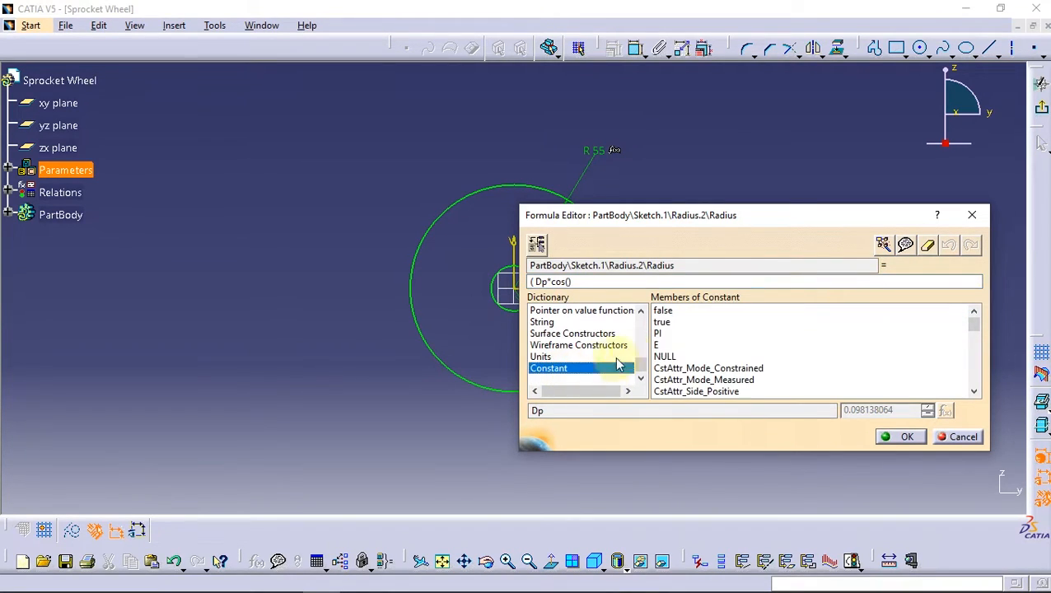
{"action": "double_click", "coordinate": [662, 335]}
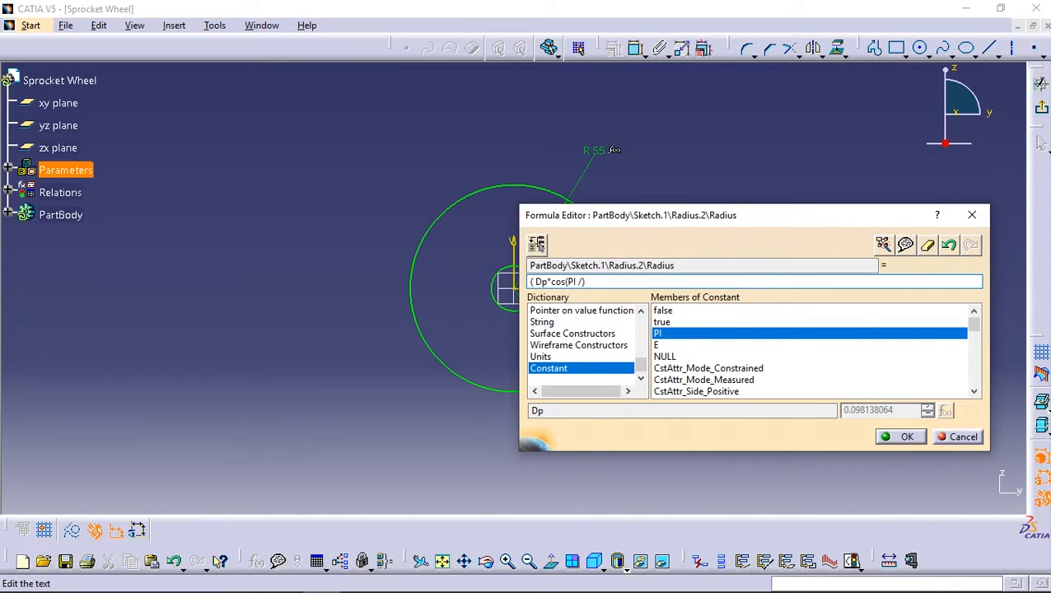
{"action": "type", "text": "/Z"}
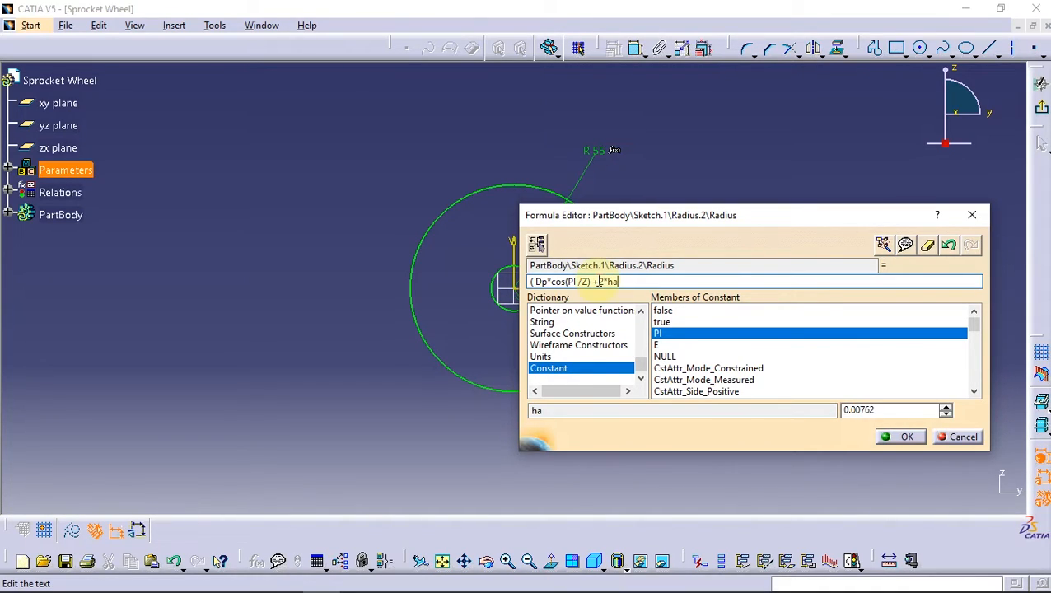
Step: Complete the outer circle's radius formula with ) / 2 and accept it with automatic updating enabled
{"action": "left_click_drag", "start_coordinate": [642, 368], "coordinate": [641, 346]}
{"action": "left_click", "coordinate": [551, 358]}
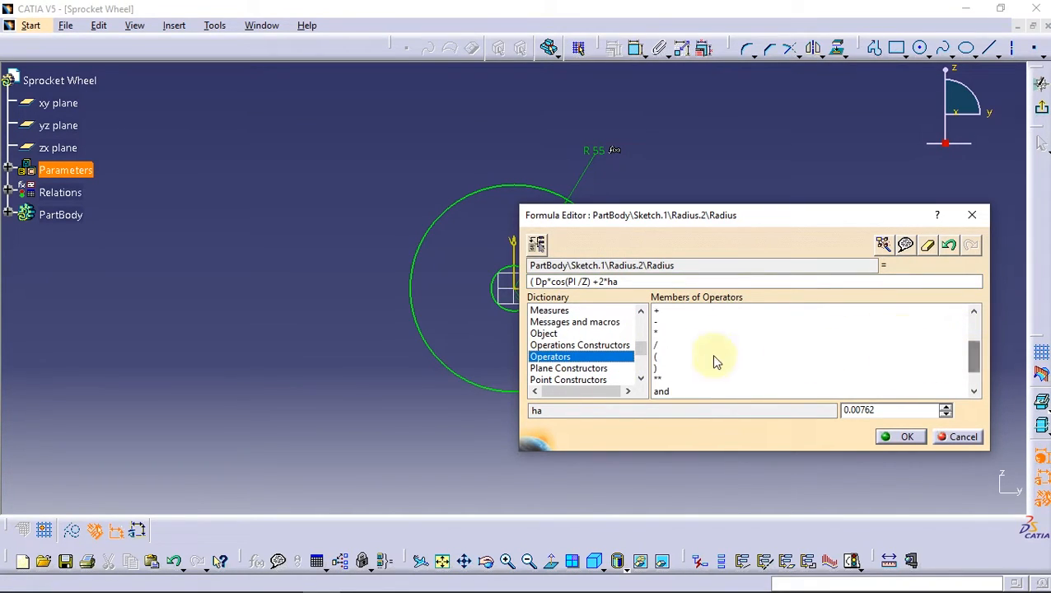
{"action": "double_click", "coordinate": [663, 368]}
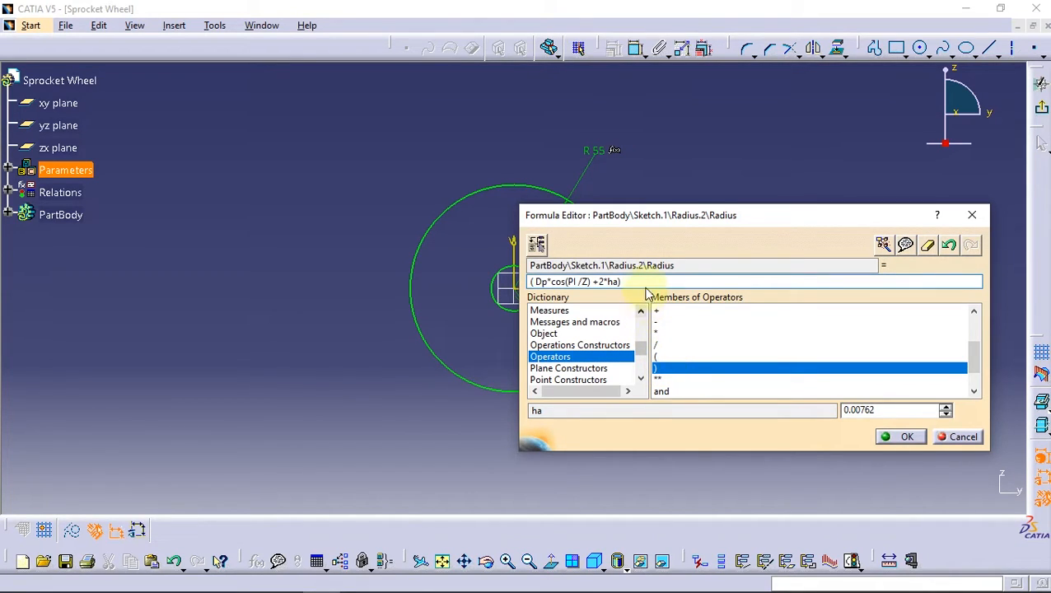
{"action": "double_click", "coordinate": [666, 345]}
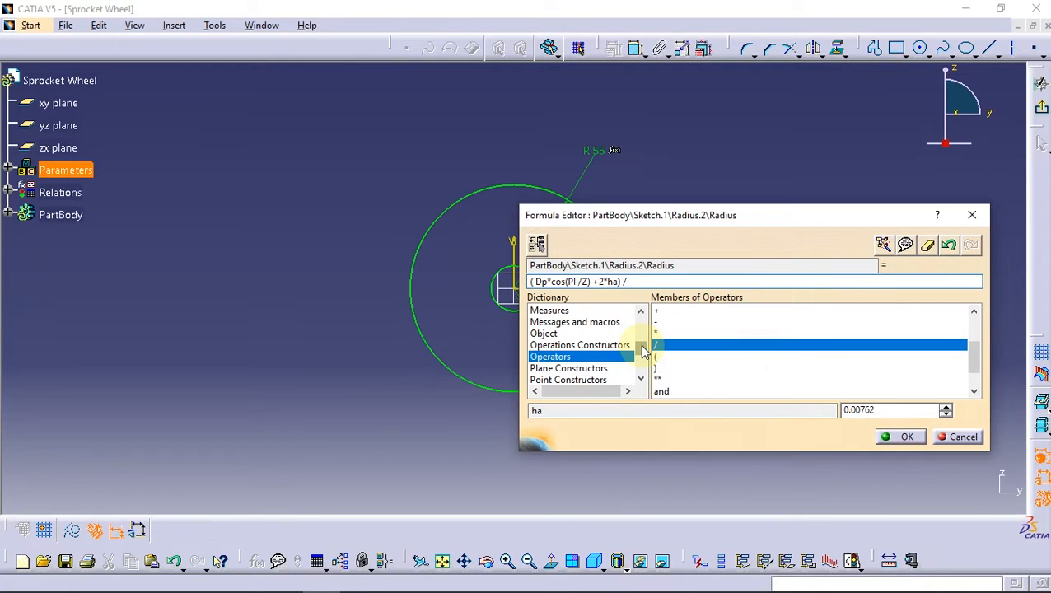
{"action": "left_click", "coordinate": [905, 436]}
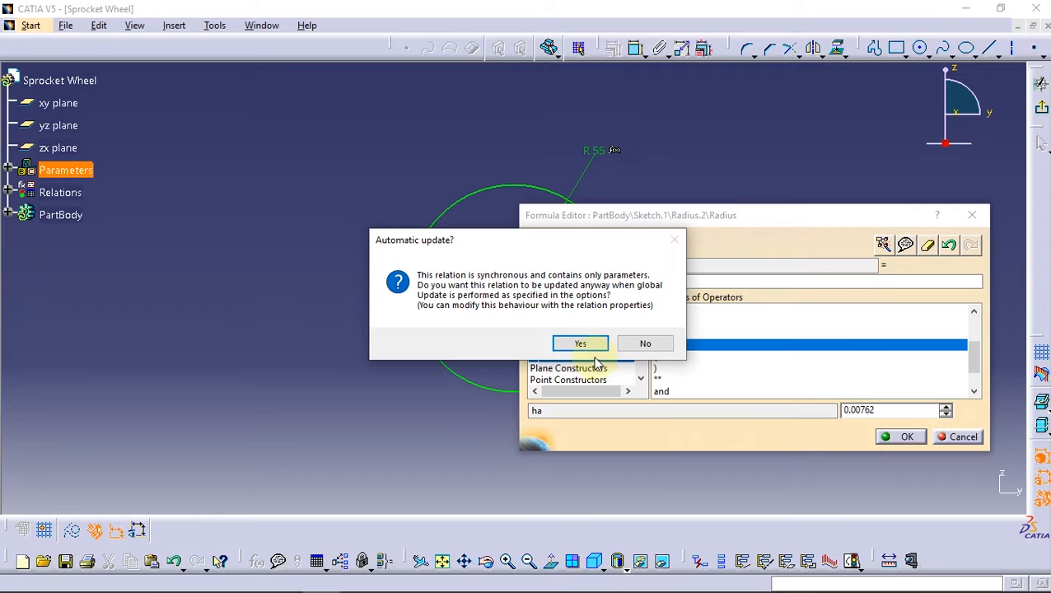
{"action": "left_click", "coordinate": [589, 347]}
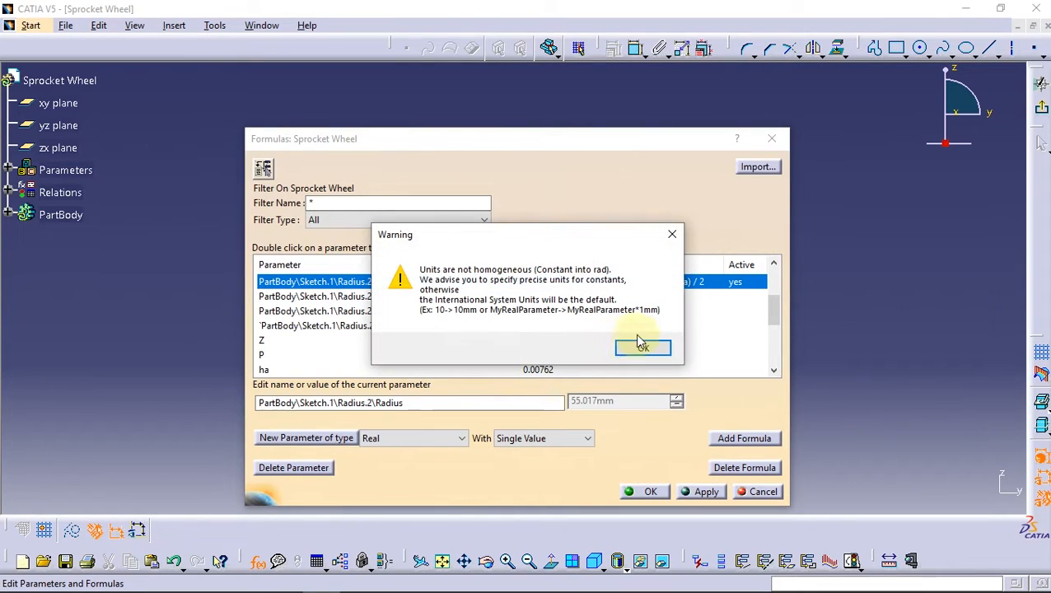
{"action": "left_click", "coordinate": [643, 349]}
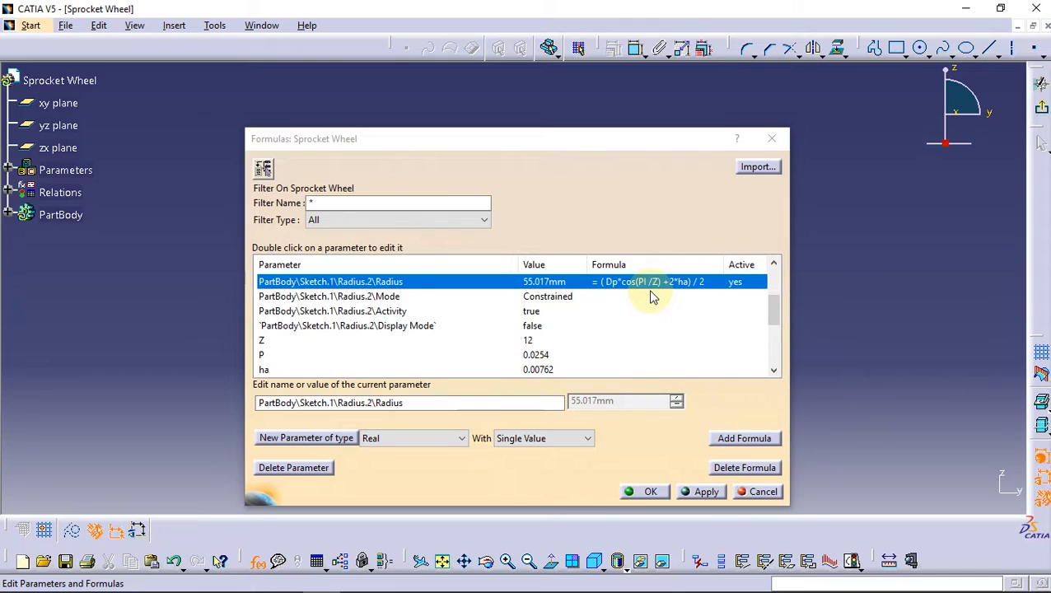
{"action": "left_click", "coordinate": [650, 492]}
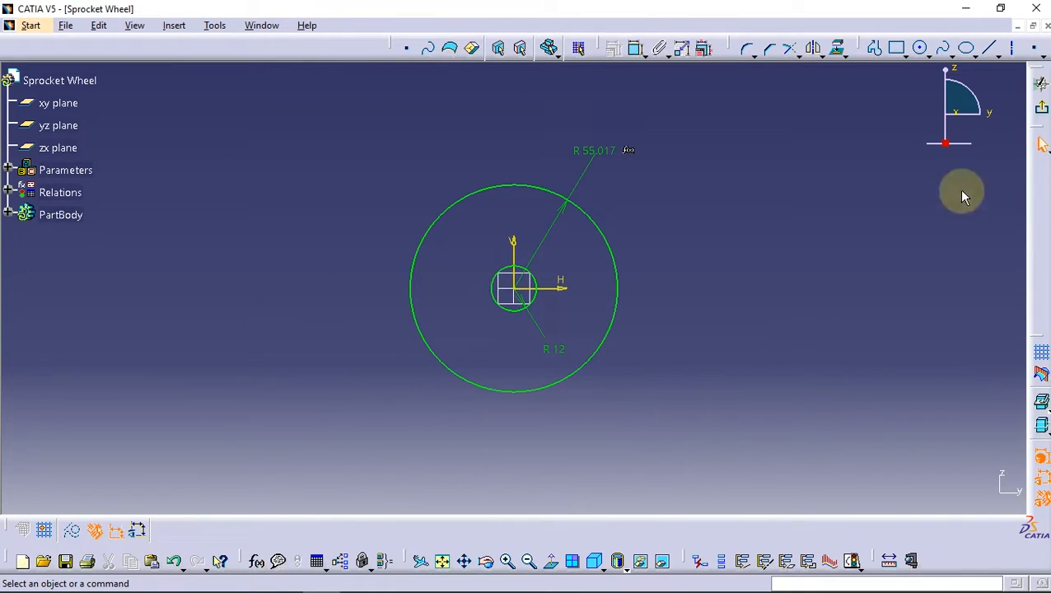
Step: Exit the sketch and pad the two-circle profile to a length of 17 mm
{"action": "left_click", "coordinate": [1043, 111]}
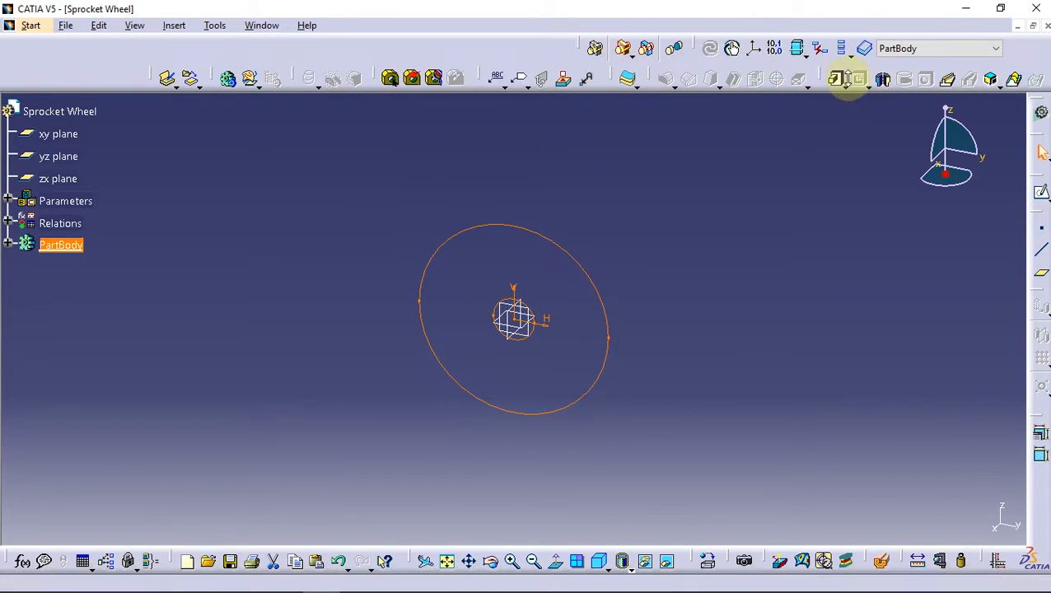
{"action": "left_click", "coordinate": [835, 78]}
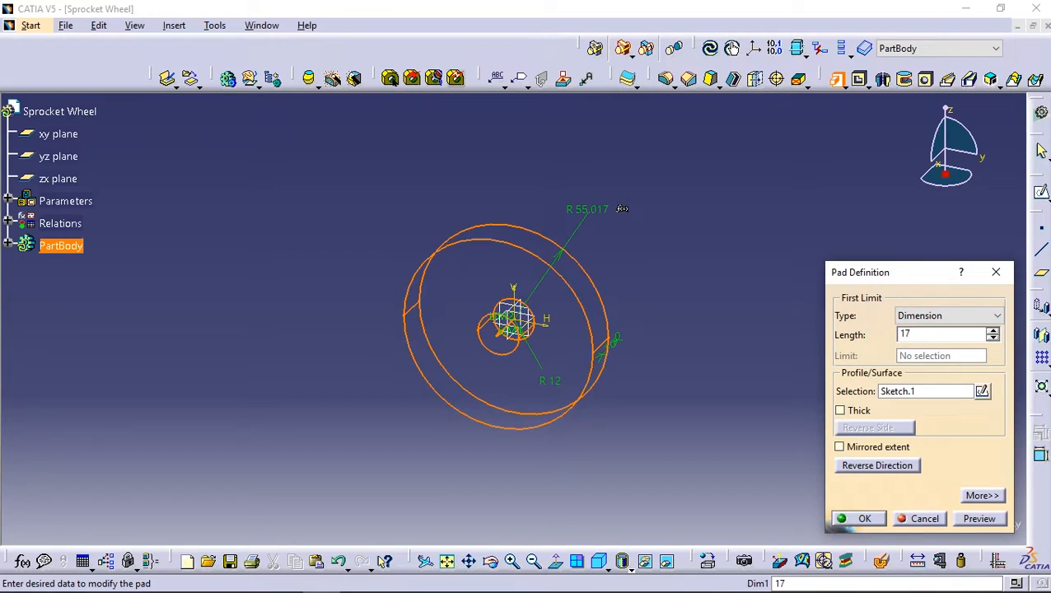
{"action": "left_click", "coordinate": [873, 518]}
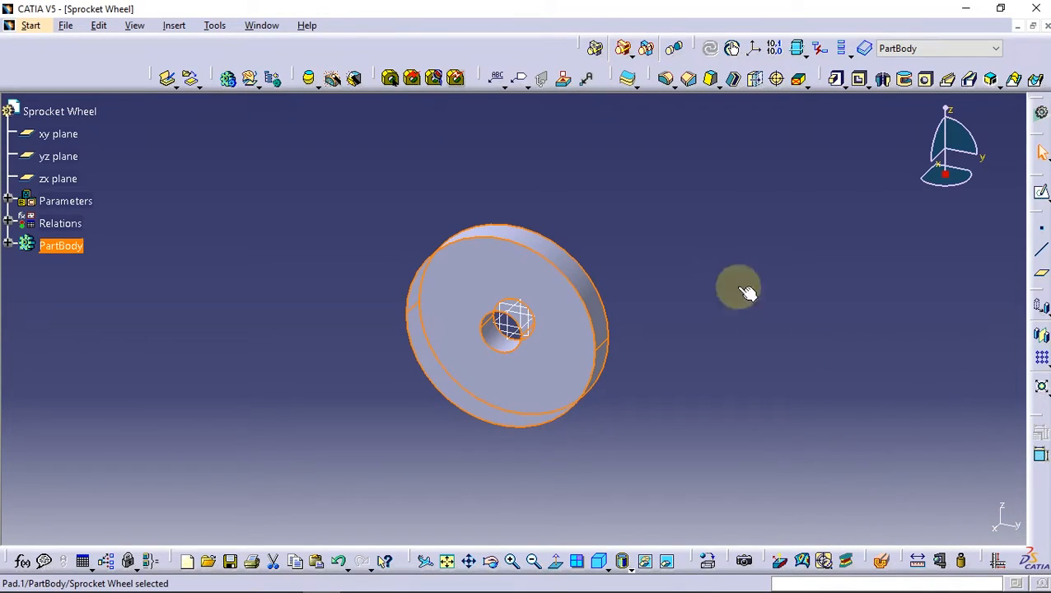
Step: Chamfer the edges of the disc's front face in Length1/Length2 mode with lengths of 3 mm and 6 mm
{"action": "left_click", "coordinate": [689, 85]}
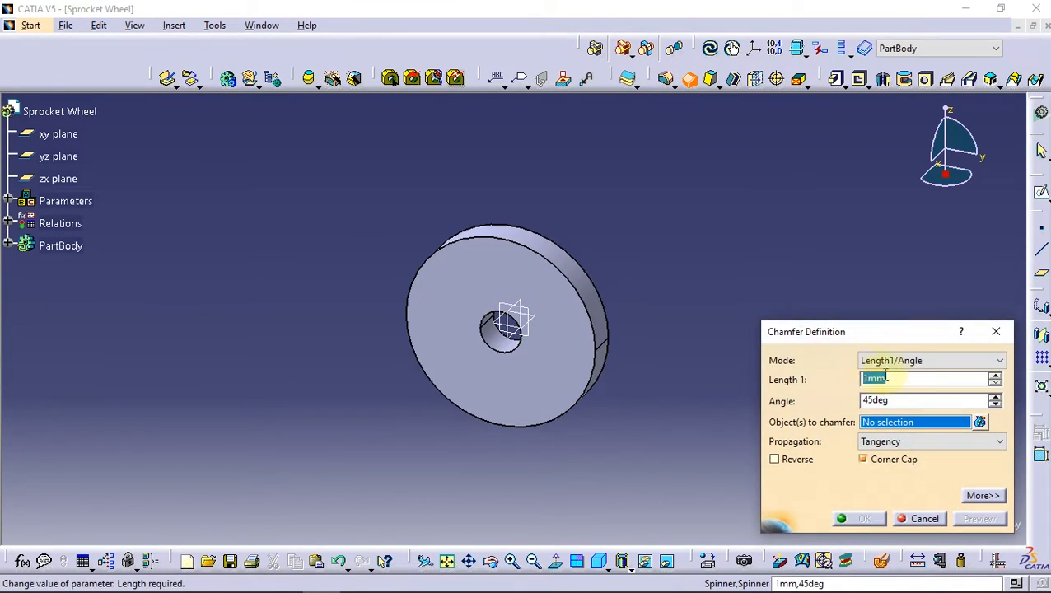
{"action": "left_click", "coordinate": [917, 362]}
{"action": "left_click", "coordinate": [902, 387]}
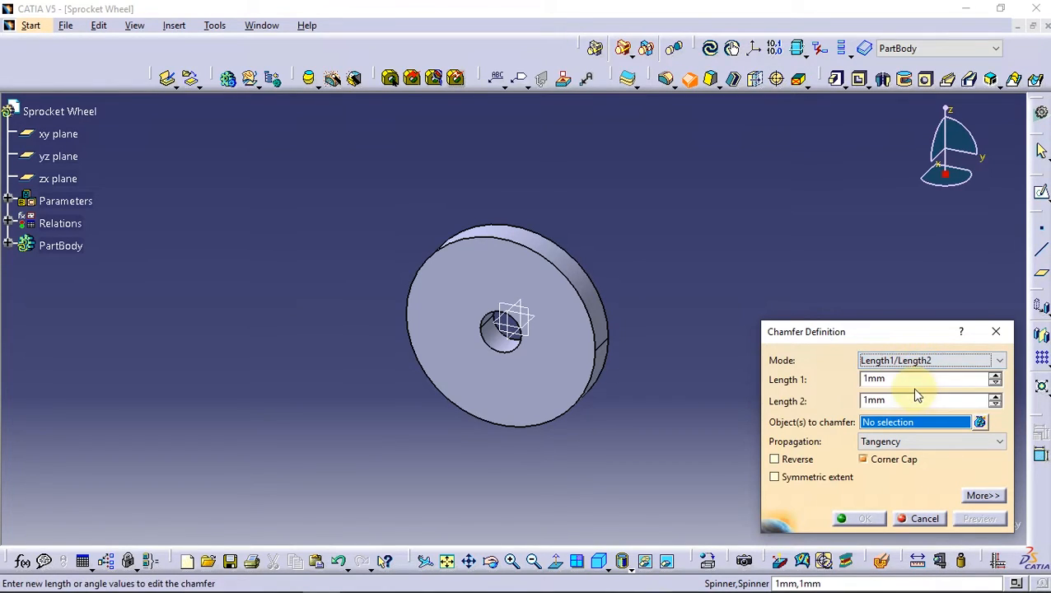
{"action": "type", "text": "3"}
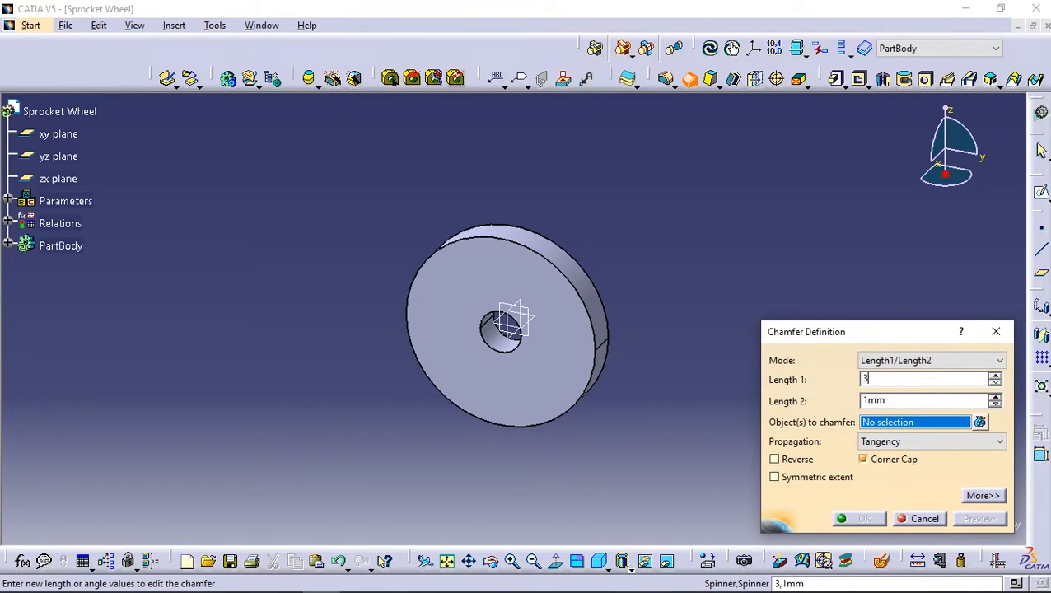
{"action": "left_click_drag", "start_coordinate": [891, 402], "coordinate": [859, 401]}
{"action": "left_click", "coordinate": [565, 362]}
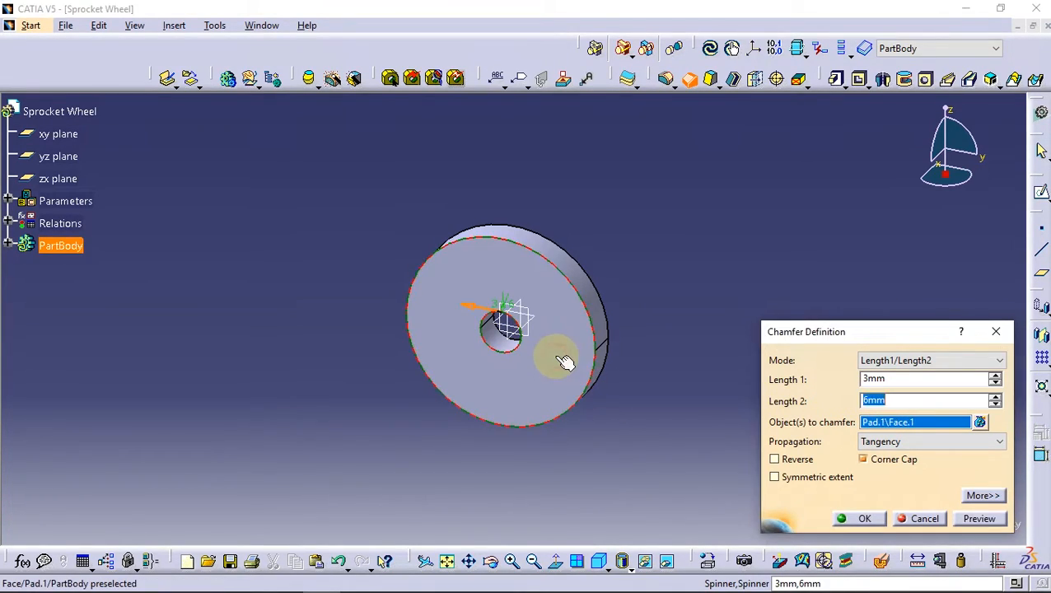
{"action": "left_click", "coordinate": [863, 518]}
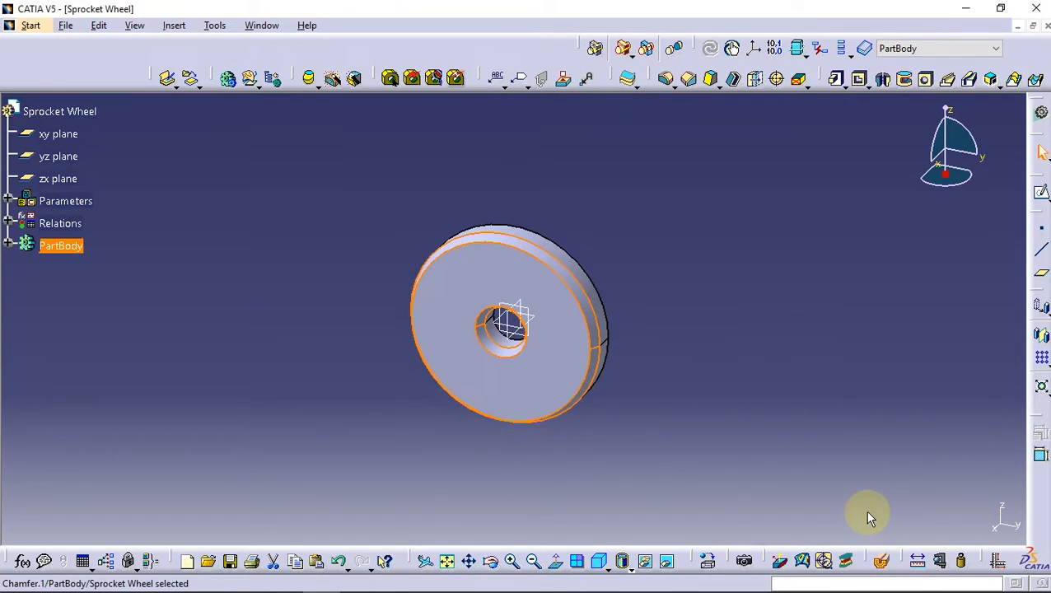
{"action": "left_click", "coordinate": [747, 333]}
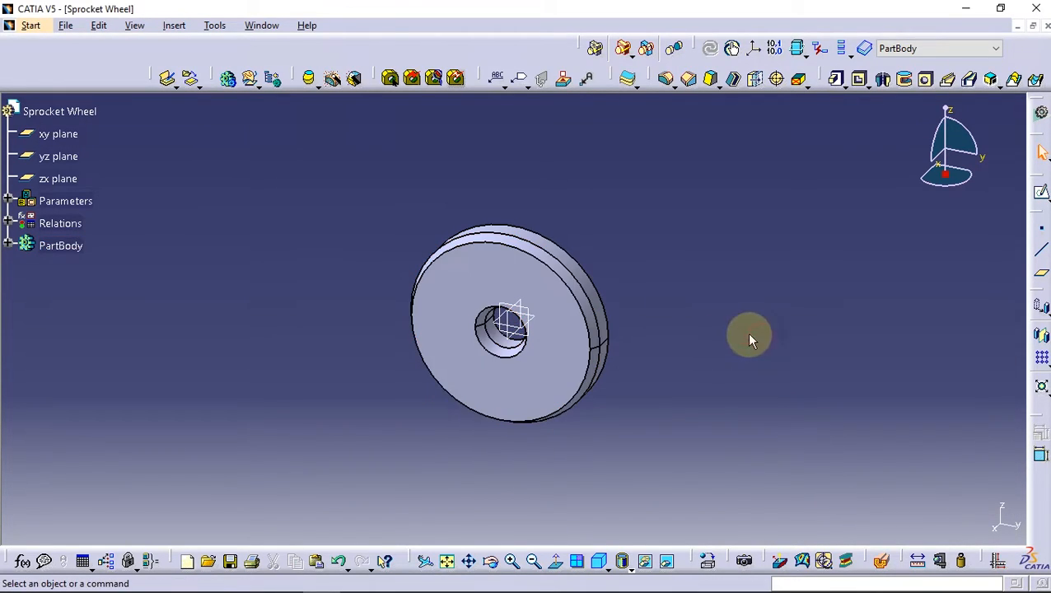
Step: Expand the PartBody in the tree and hide the chamfered disc
{"action": "left_click", "coordinate": [7, 246]}
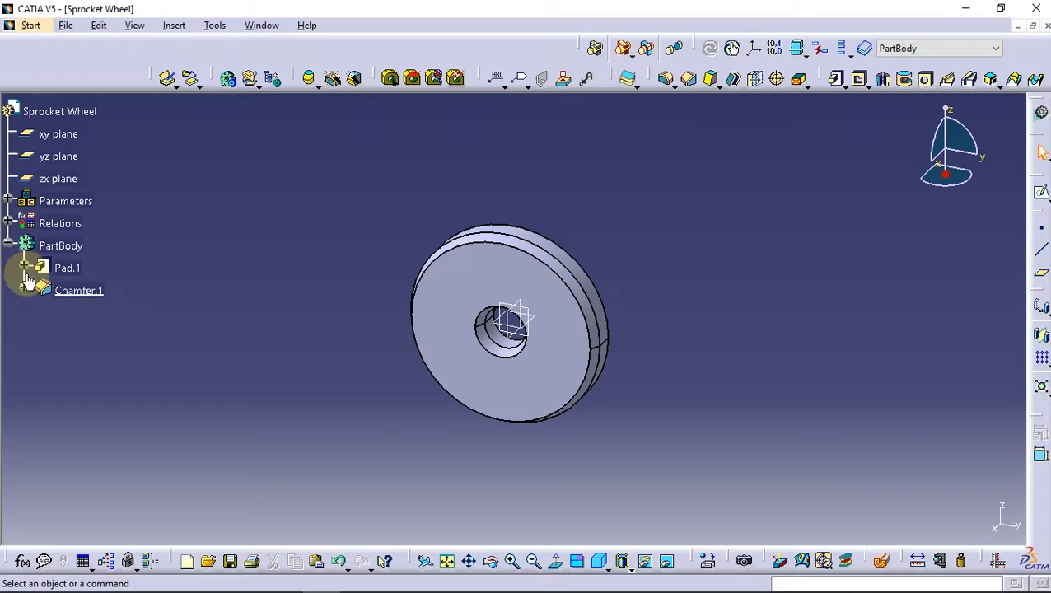
{"action": "right_click", "coordinate": [72, 288]}
{"action": "left_click", "coordinate": [97, 325]}
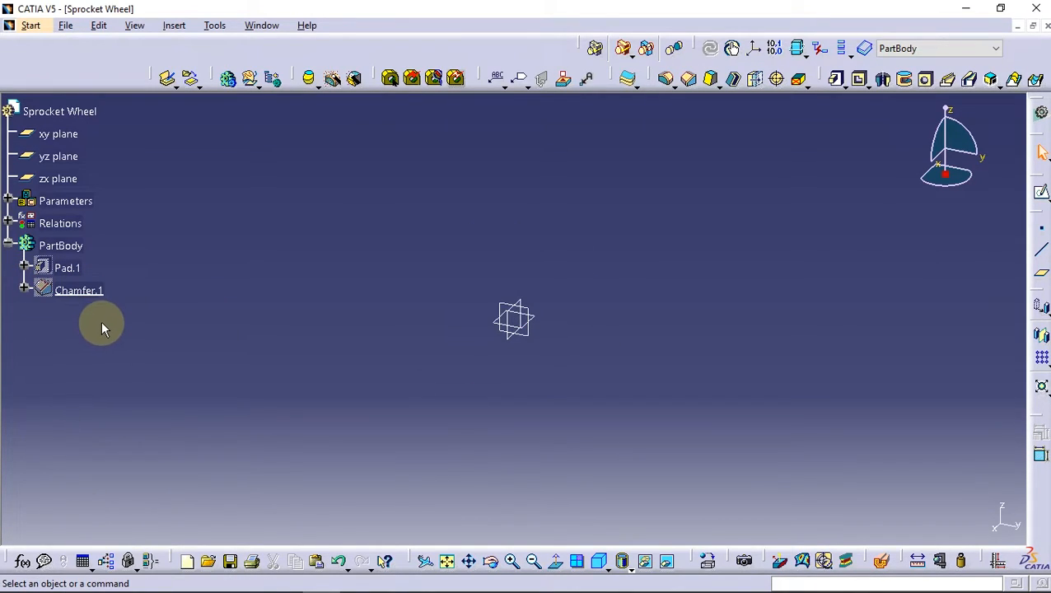
Step: Start a sketch on the yz plane and draw a construction circle about 57 mm in radius centred on the origin
{"action": "left_click", "coordinate": [61, 158]}
{"action": "left_click", "coordinate": [1041, 194]}
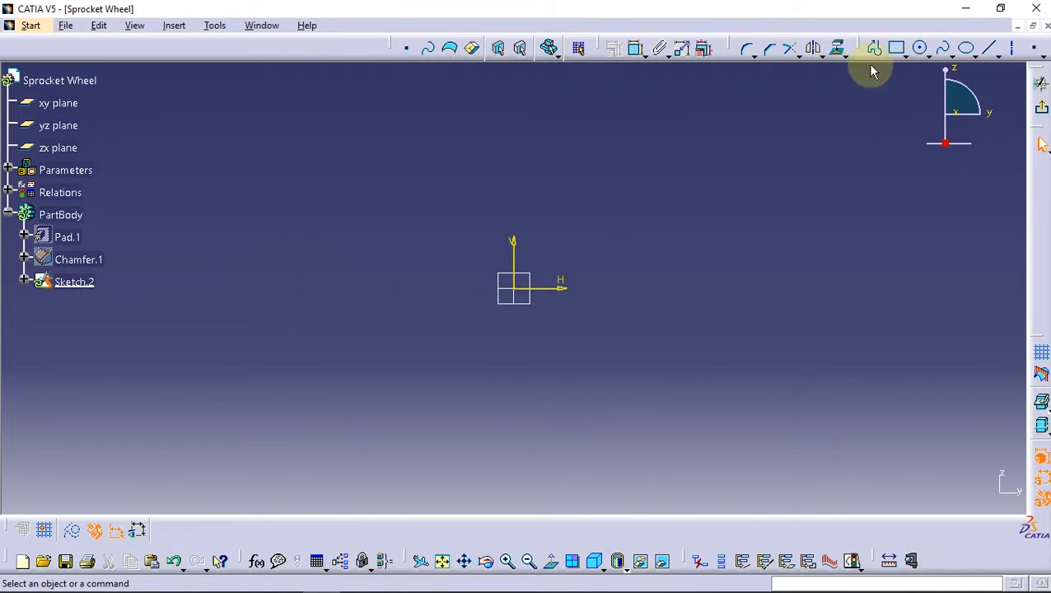
{"action": "left_click", "coordinate": [920, 48]}
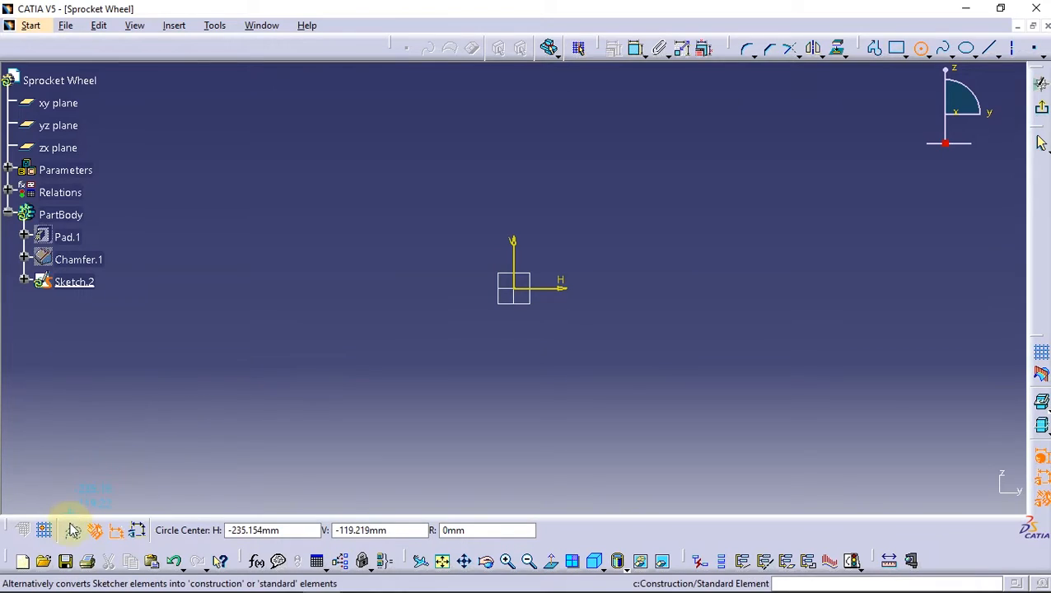
{"action": "left_click", "coordinate": [518, 287]}
{"action": "left_click", "coordinate": [499, 182]}
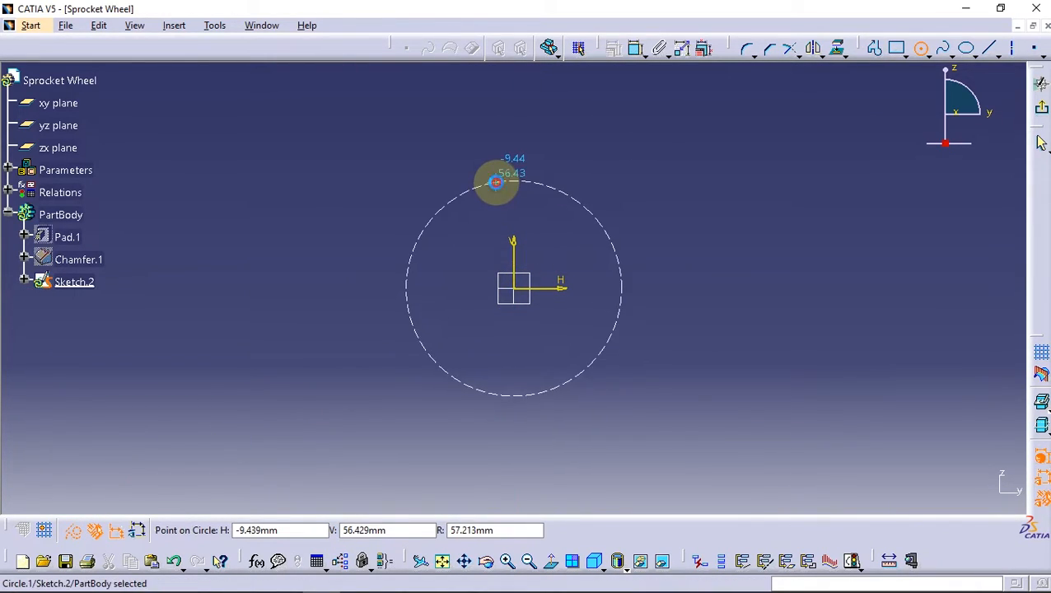
Step: Draw two construction chords from the circle's point on the horizontal axis, one up and one down to the circle
{"action": "left_click", "coordinate": [989, 47]}
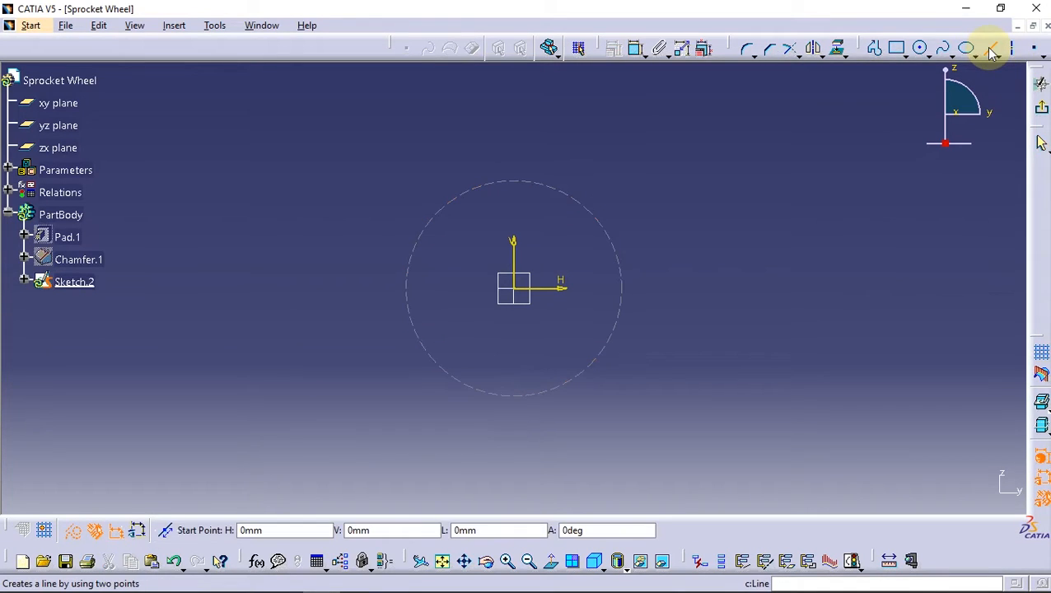
{"action": "left_click", "coordinate": [626, 290]}
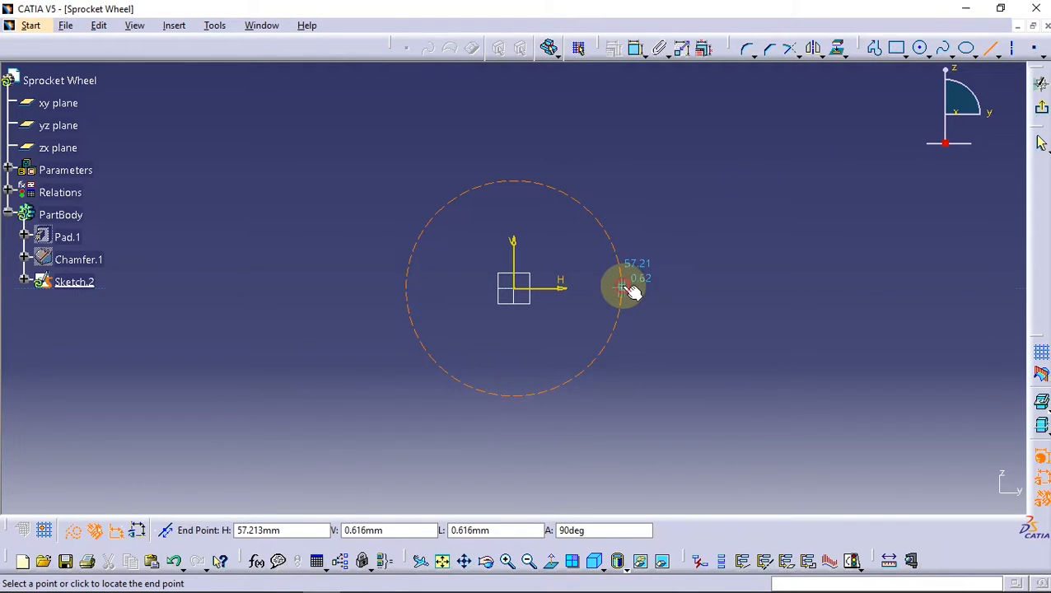
{"action": "left_click", "coordinate": [583, 197]}
{"action": "left_click", "coordinate": [991, 47]}
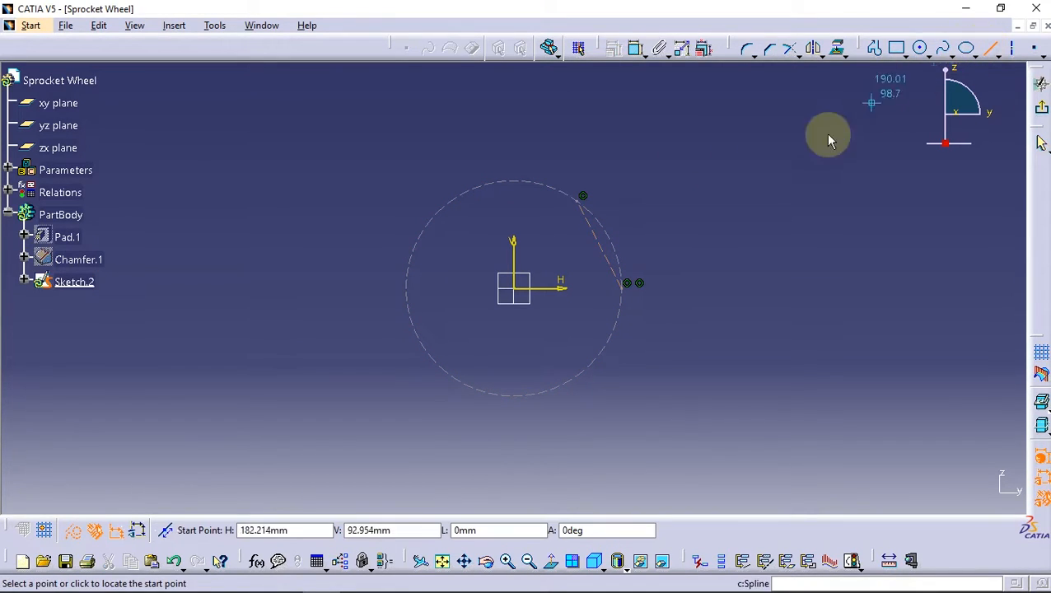
{"action": "left_click", "coordinate": [622, 288]}
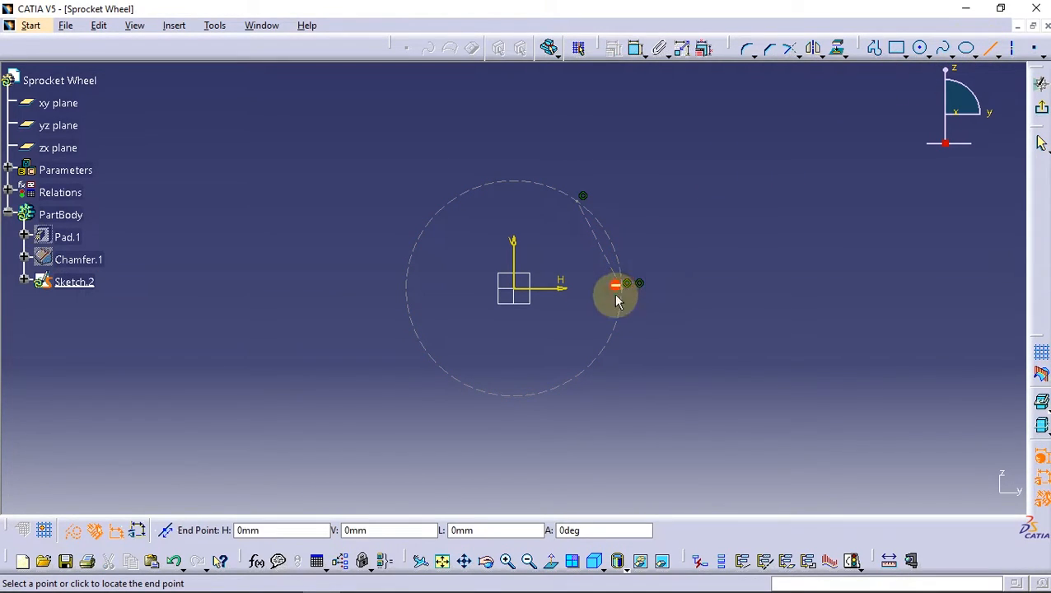
{"action": "left_click", "coordinate": [584, 371]}
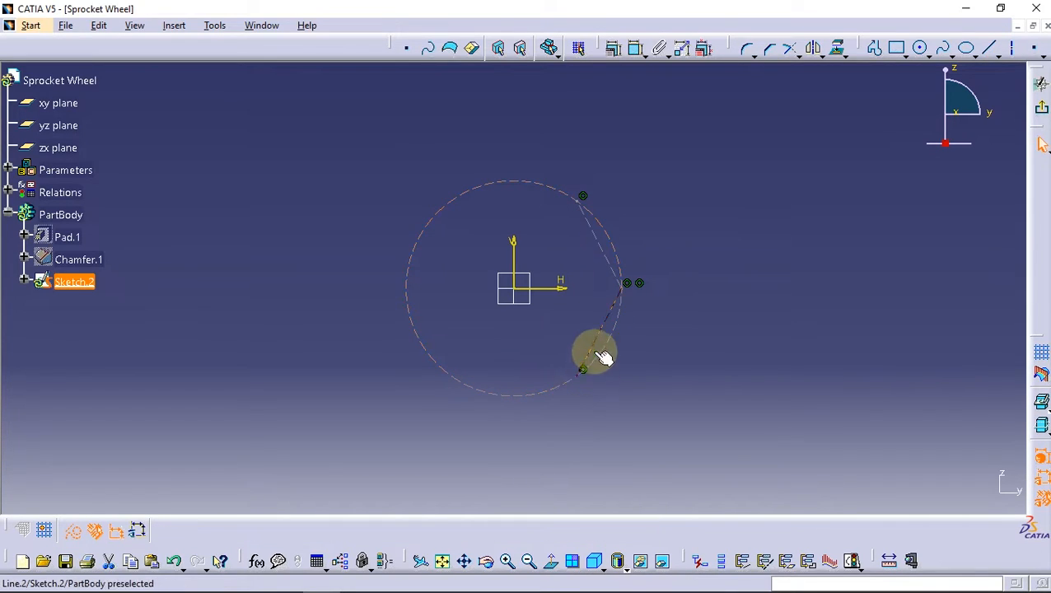
Step: Constrain the construction circle's radius to 50 mm
{"action": "left_click", "coordinate": [639, 50]}
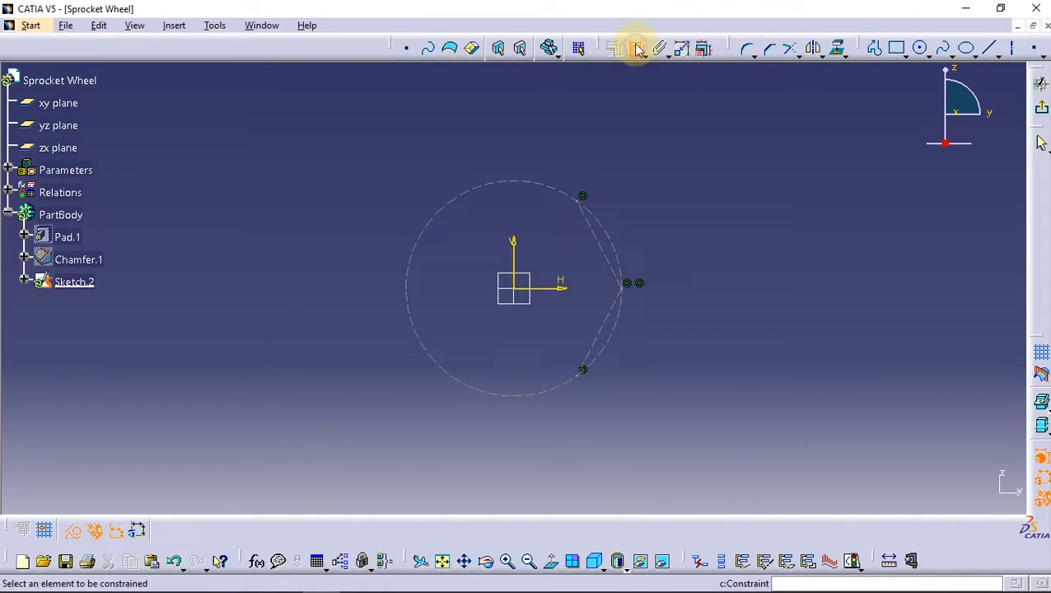
{"action": "left_click", "coordinate": [461, 187]}
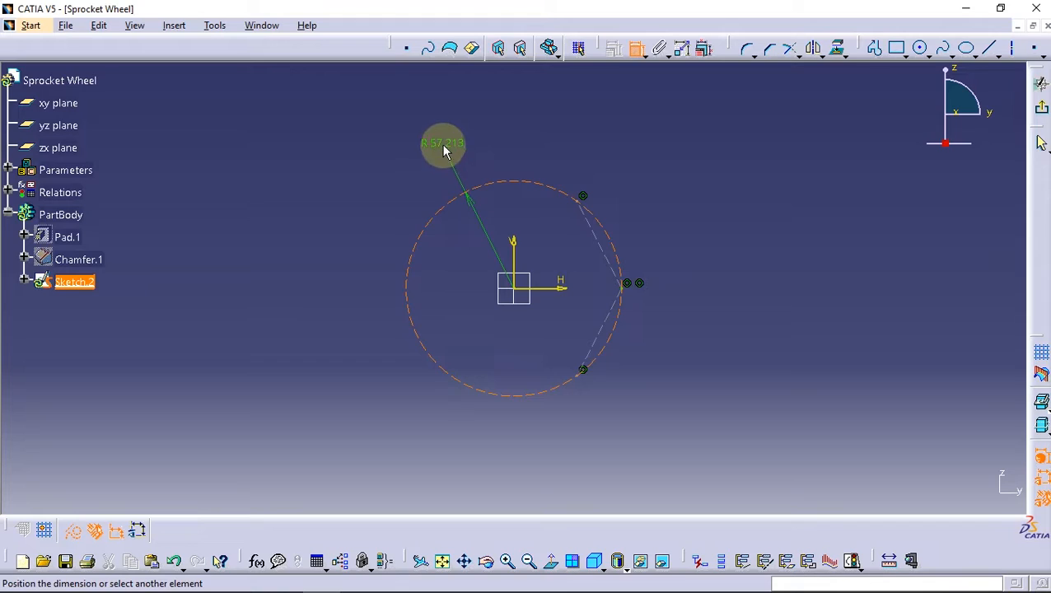
{"action": "left_click", "coordinate": [442, 144]}
{"action": "double_click", "coordinate": [443, 145]}
{"action": "type", "text": "5"}
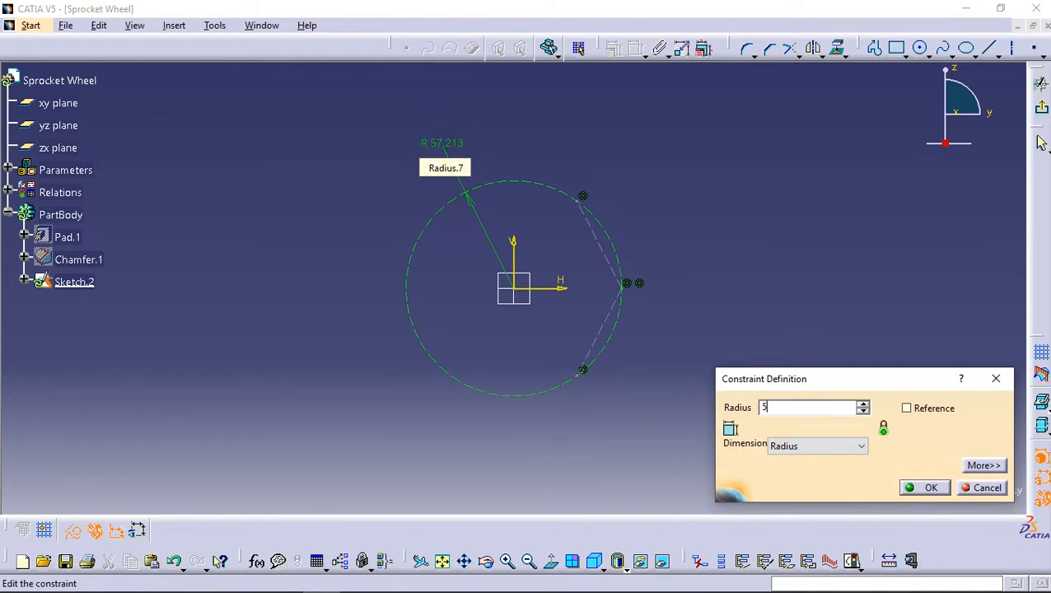
{"action": "type", "text": "0"}
{"action": "key", "text": "Return"}
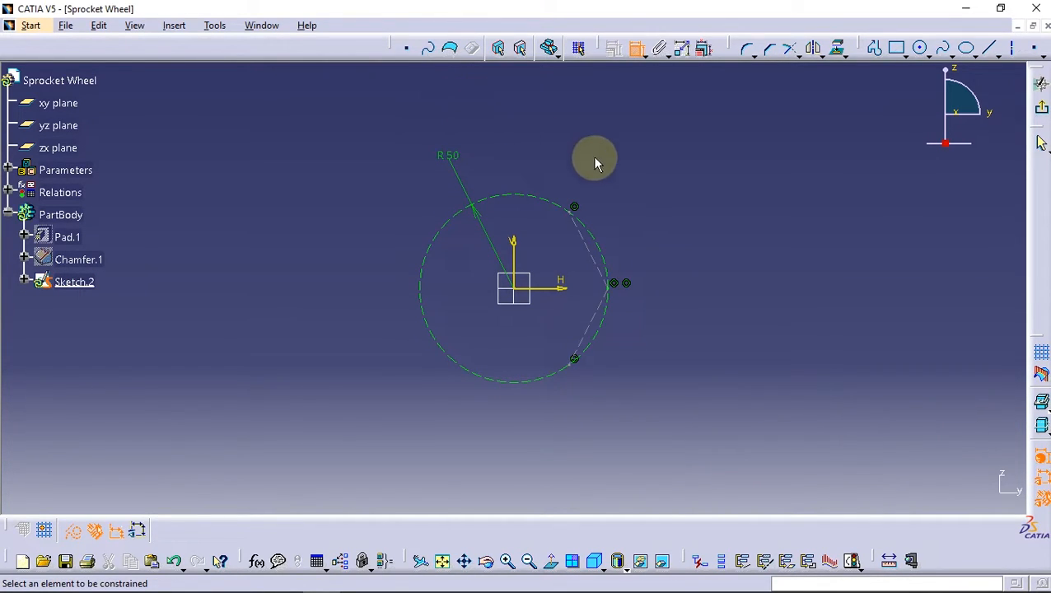
Step: Constrain the angle between the two construction chords to 135° and move its dimension inside the construction circle
{"action": "left_click", "coordinate": [595, 254]}
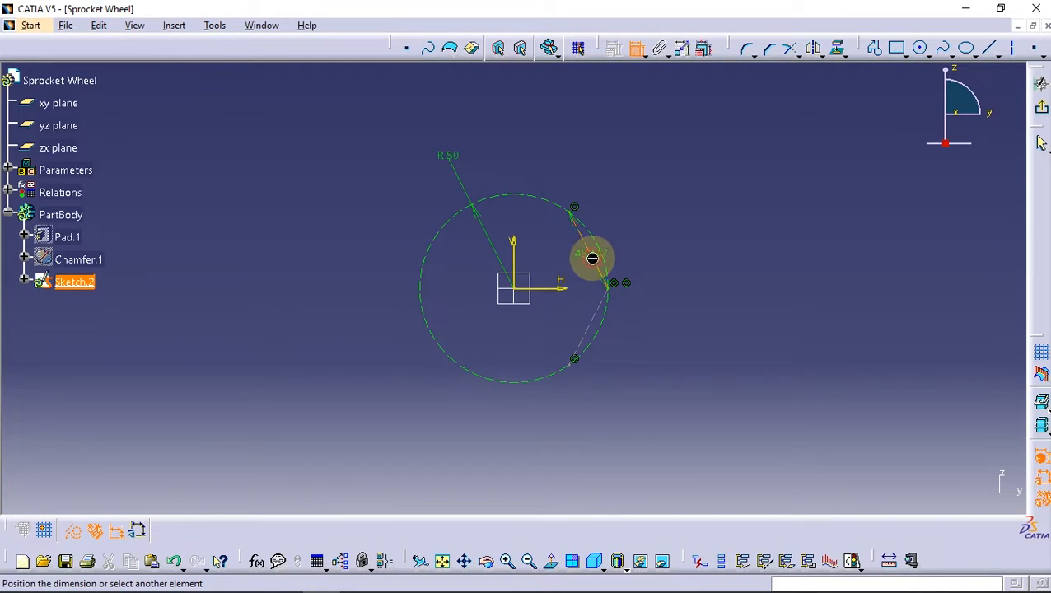
{"action": "left_click", "coordinate": [601, 319]}
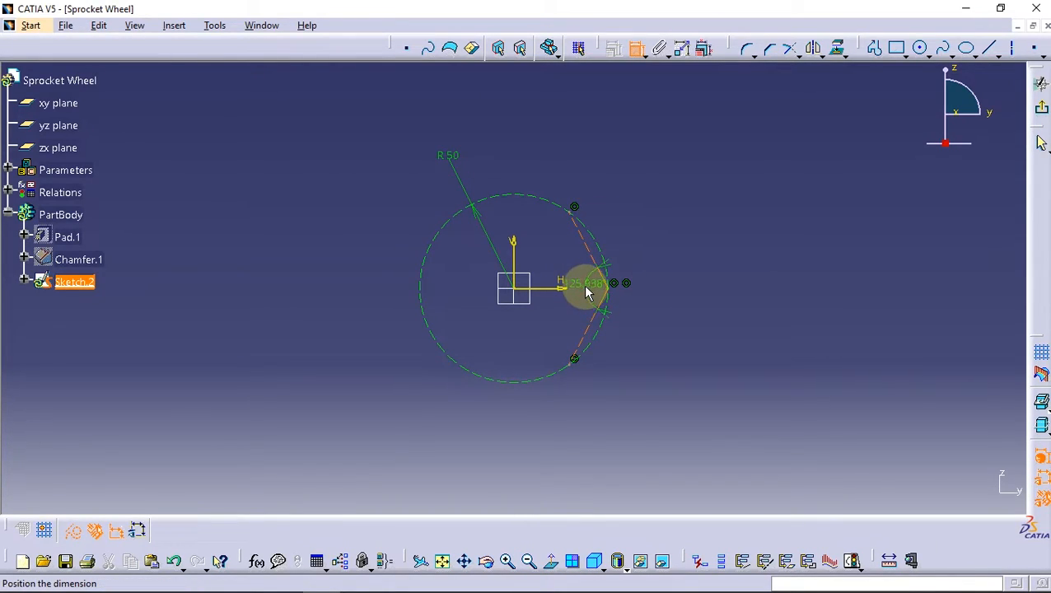
{"action": "double_click", "coordinate": [580, 281]}
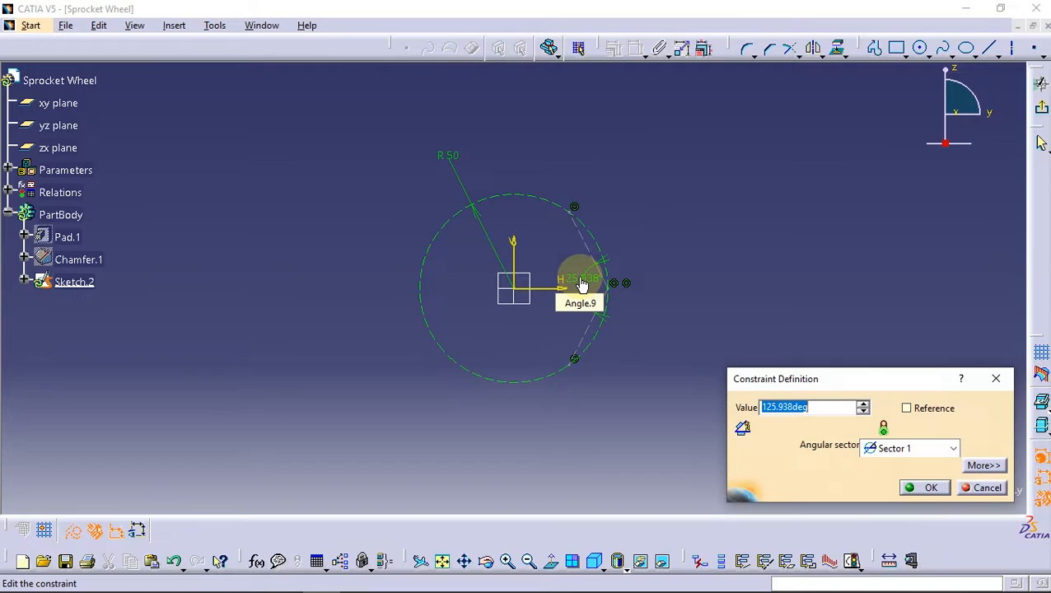
{"action": "type", "text": "135"}
{"action": "key", "text": "Return"}
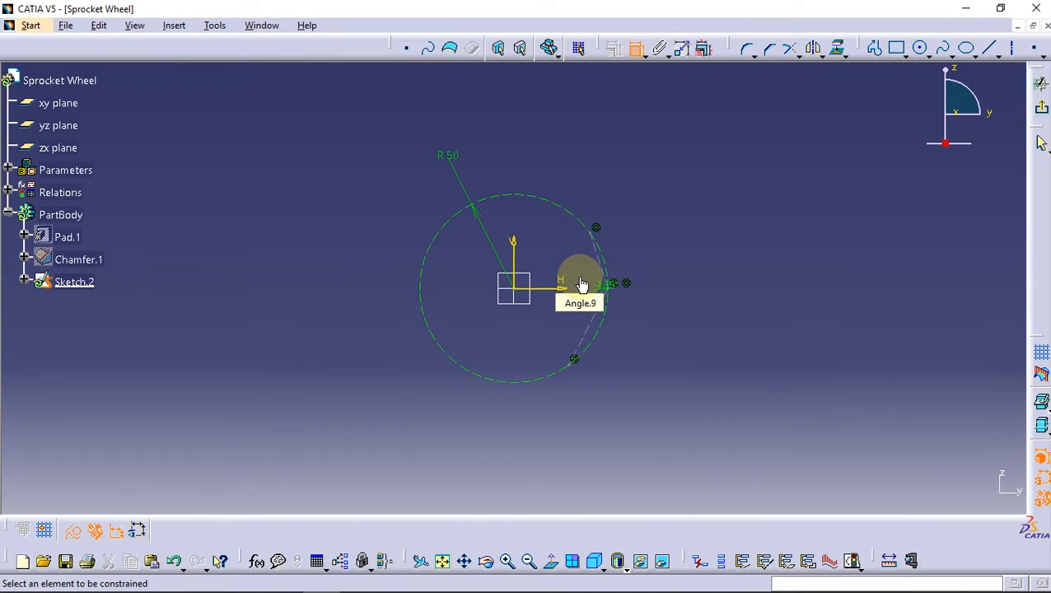
{"action": "middle_click_drag", "start_coordinate": [604, 346], "coordinate": [611, 236]}
{"action": "left_click", "coordinate": [636, 55]}
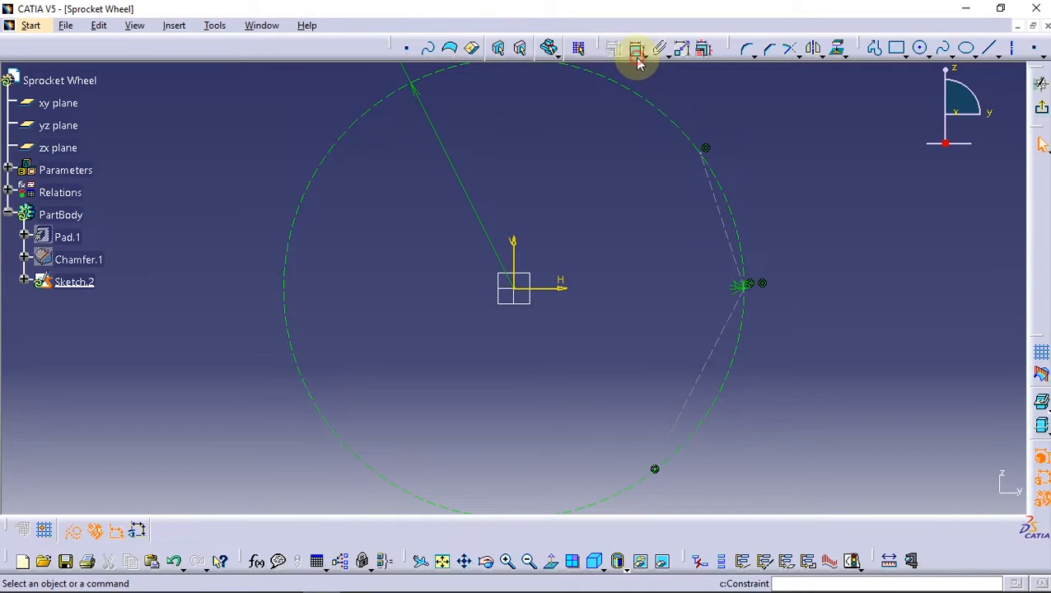
{"action": "left_click_drag", "start_coordinate": [746, 286], "coordinate": [660, 287]}
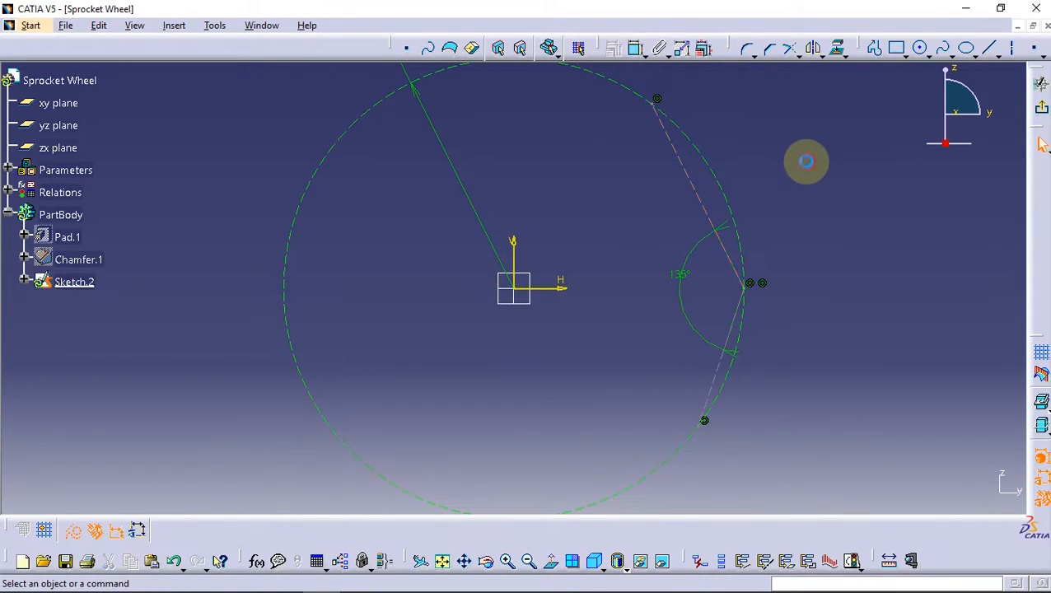
Step: Make the two chords' free endpoints symmetric about the horizontal axis
{"action": "left_click", "coordinate": [656, 100]}
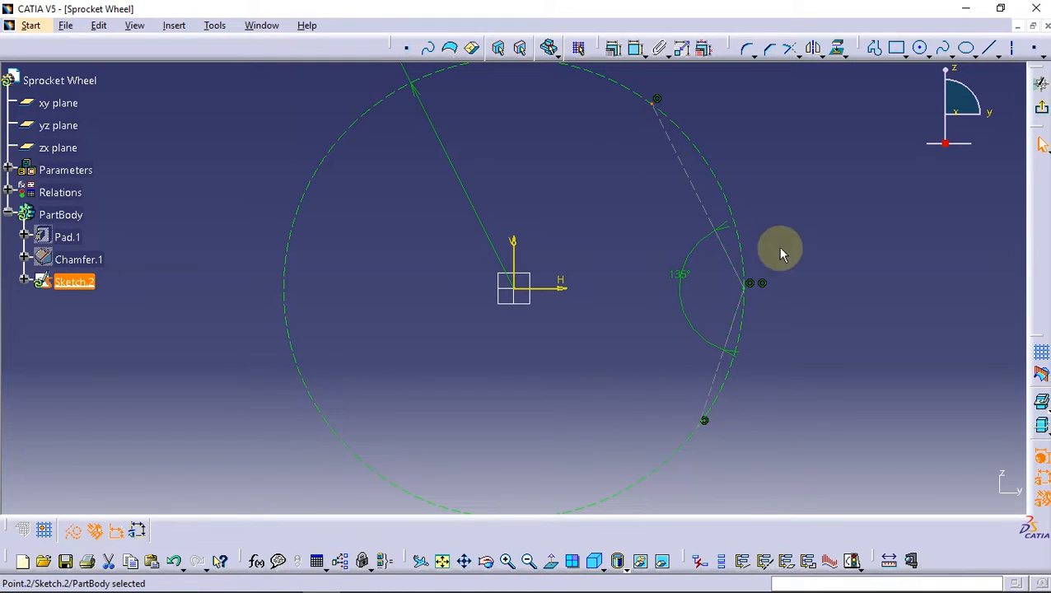
{"action": "left_click", "coordinate": [704, 422], "text": "ctrl"}
{"action": "left_click", "coordinate": [552, 287], "text": "ctrl"}
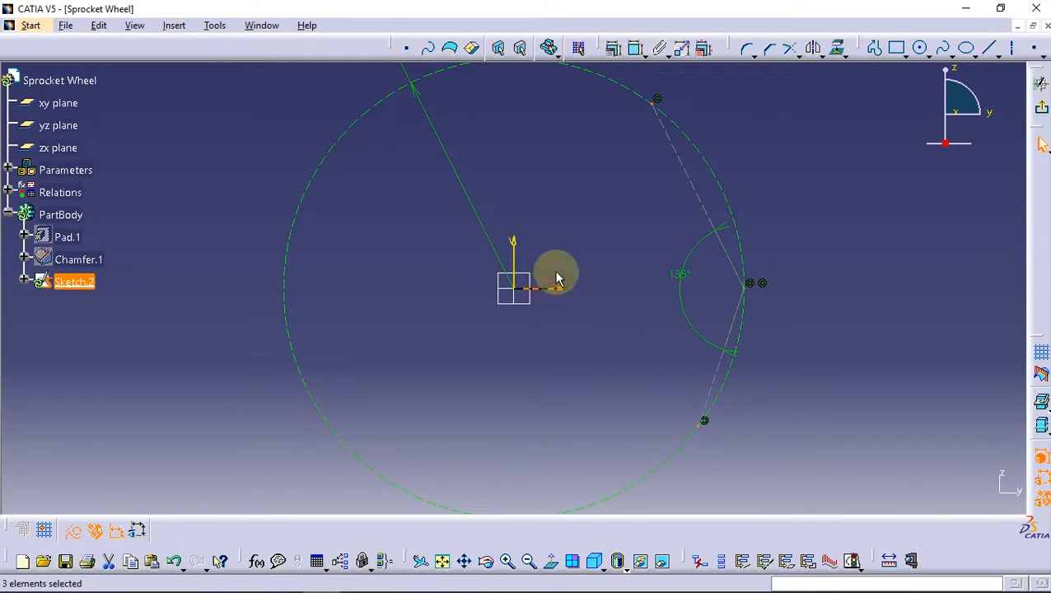
{"action": "left_click", "coordinate": [613, 48]}
{"action": "left_click", "coordinate": [817, 400]}
{"action": "left_click", "coordinate": [899, 472]}
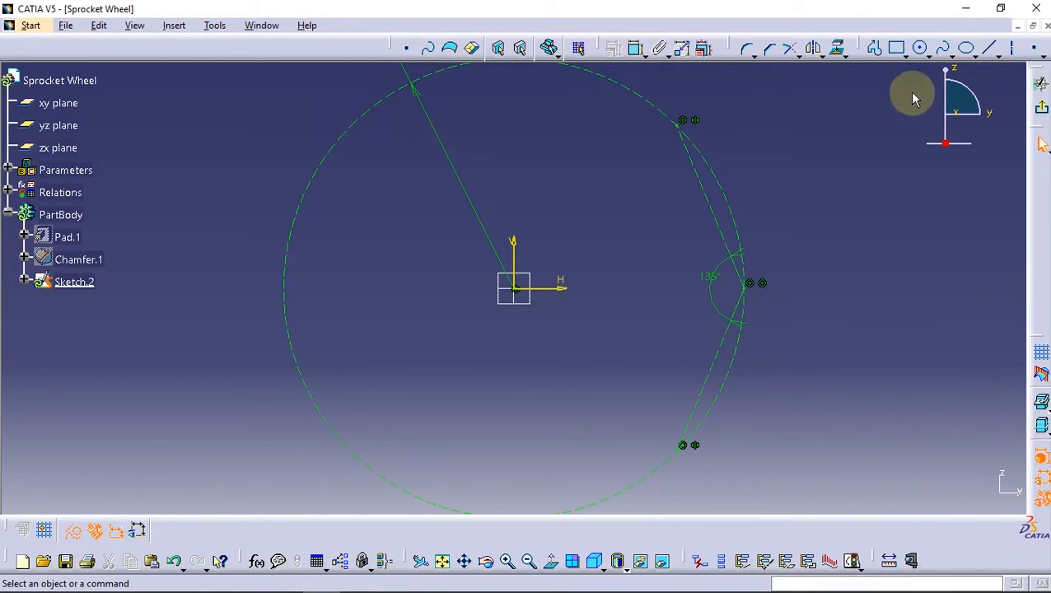
Step: Draw an arc about 21 mm in radius centred on the chords' shared point, running from the upper chord to the lower one
{"action": "left_click", "coordinate": [928, 56]}
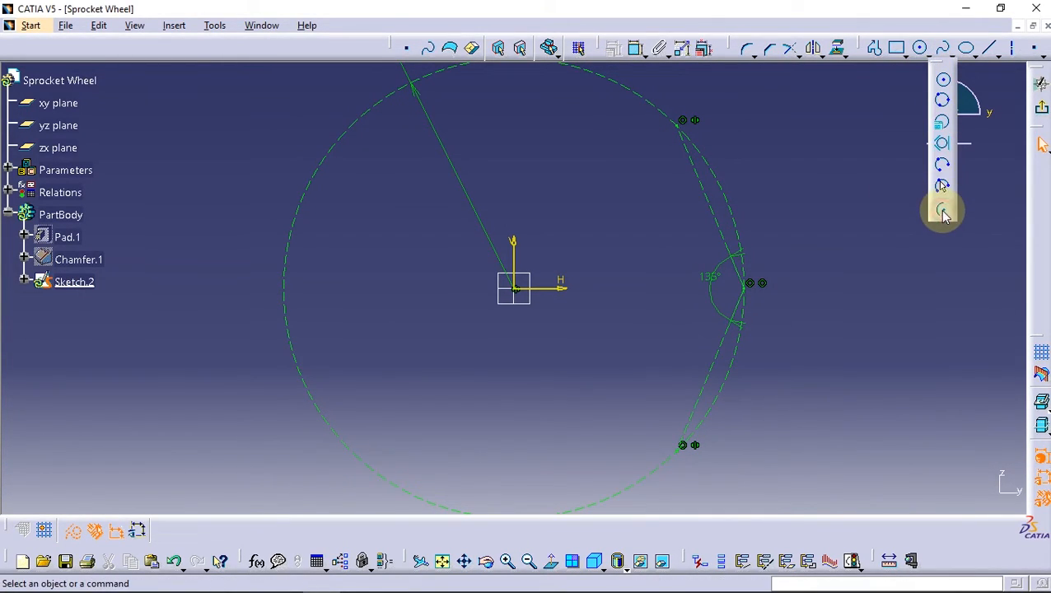
{"action": "left_click", "coordinate": [940, 209]}
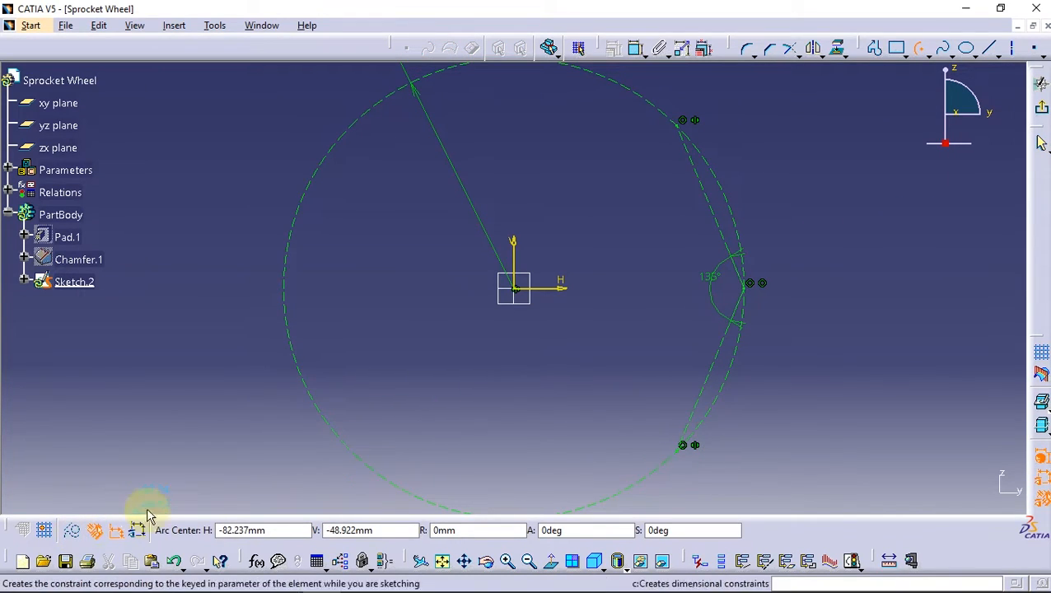
{"action": "left_click", "coordinate": [750, 285]}
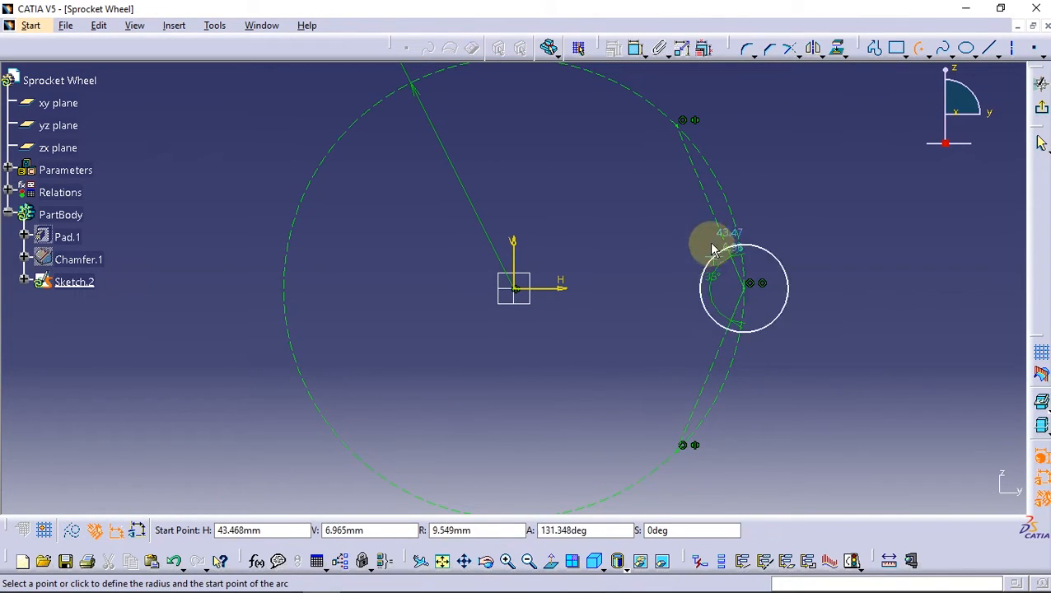
{"action": "left_click", "coordinate": [716, 203]}
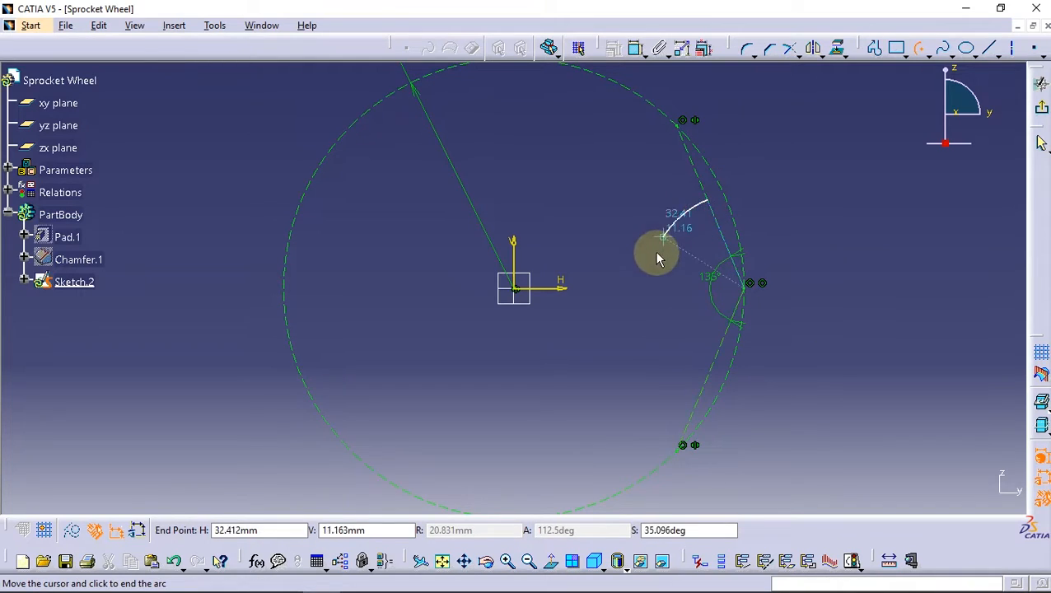
{"action": "left_click", "coordinate": [709, 374]}
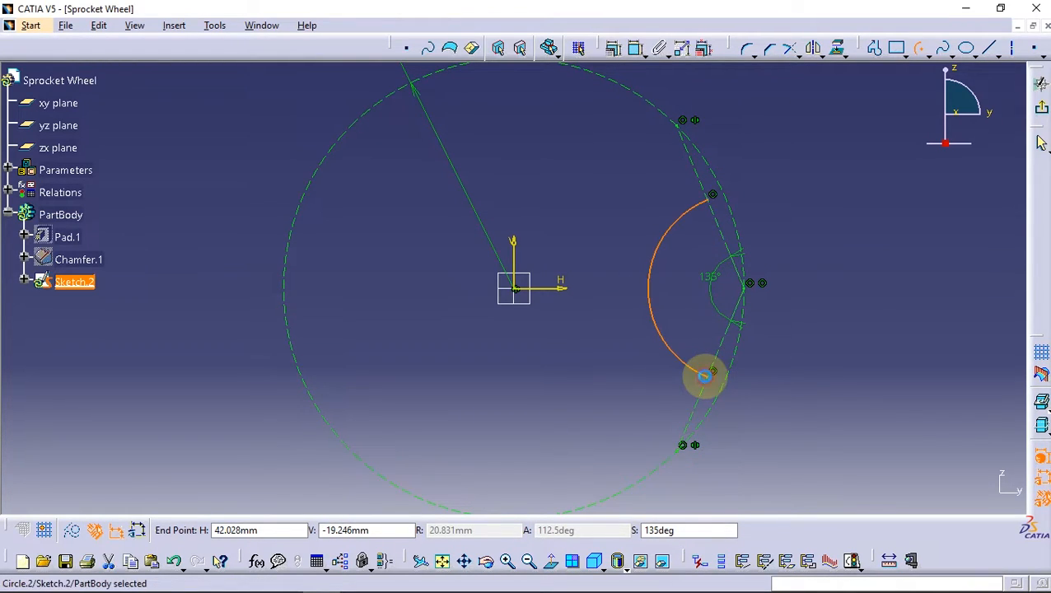
Step: Constrain the tooth-root arc's radius to 8 mm and move the 135° angle dimension clear of the arc
{"action": "left_click", "coordinate": [637, 48]}
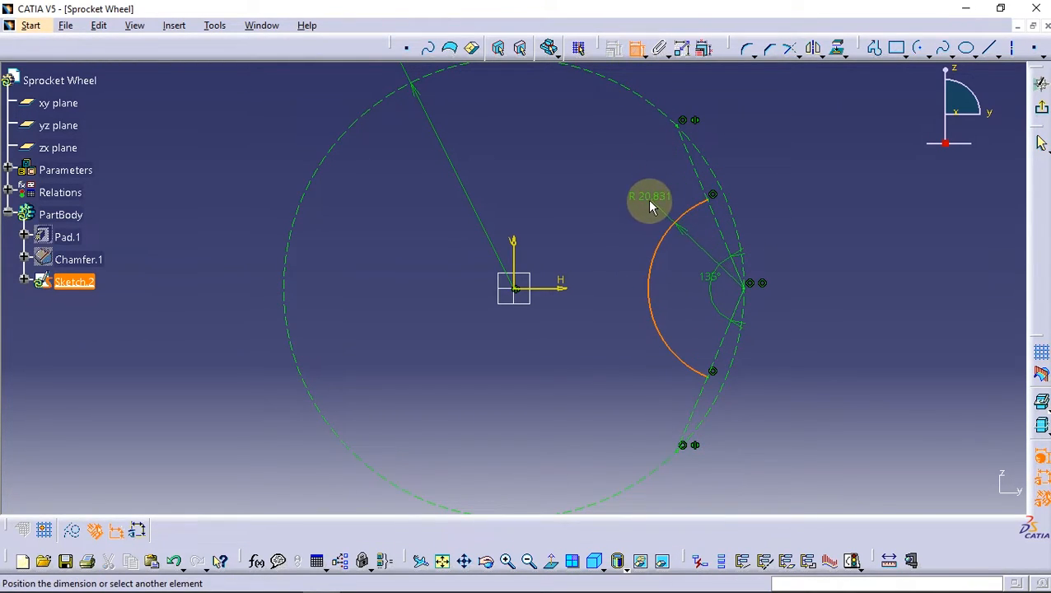
{"action": "left_click", "coordinate": [628, 197]}
{"action": "left_click", "coordinate": [628, 195]}
{"action": "double_click", "coordinate": [629, 197]}
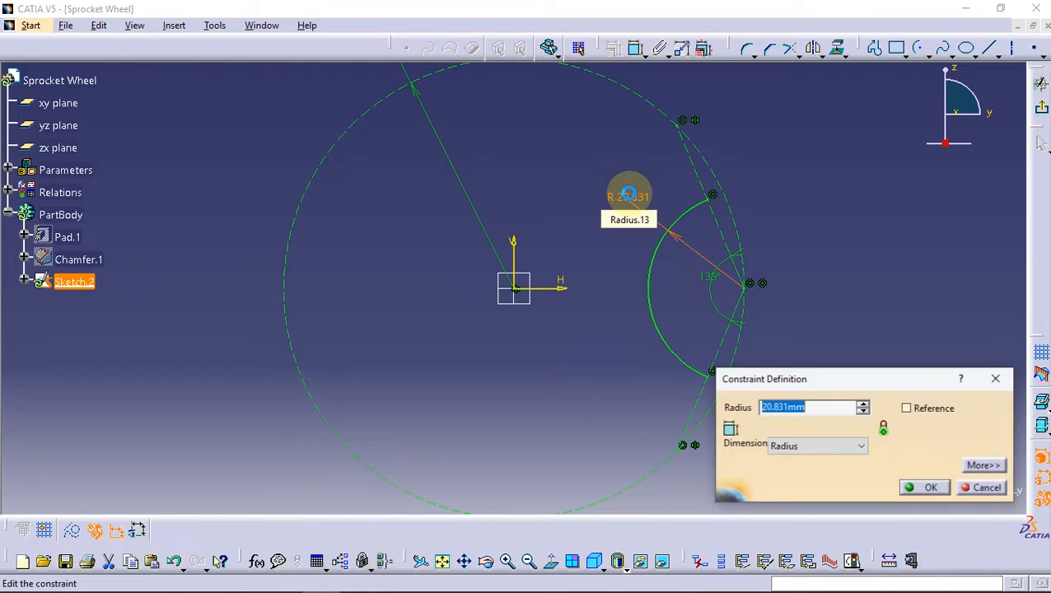
{"action": "type", "text": "8"}
{"action": "key", "text": "Return"}
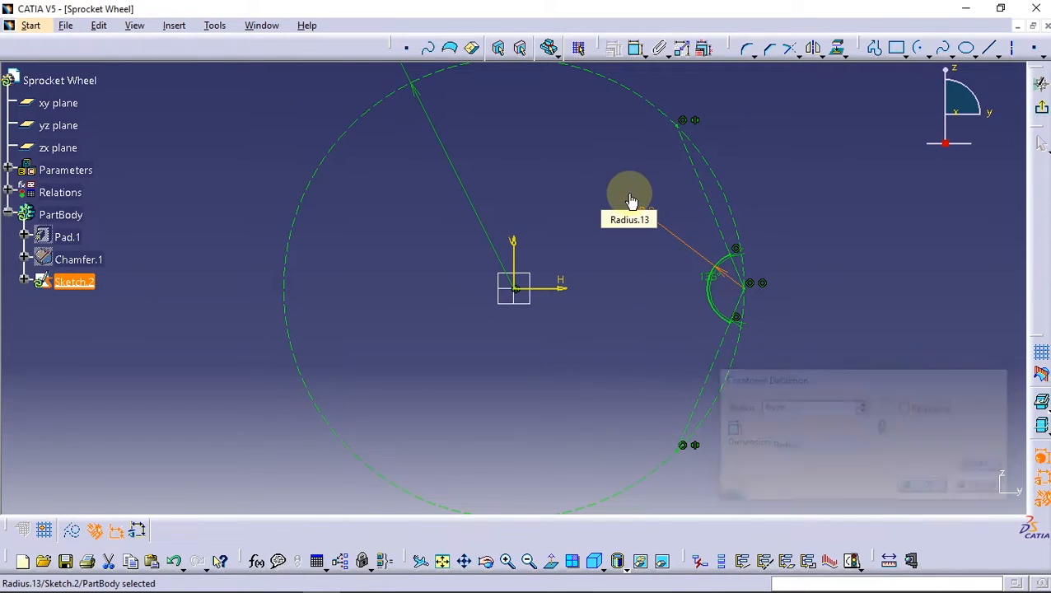
{"action": "left_click", "coordinate": [804, 211]}
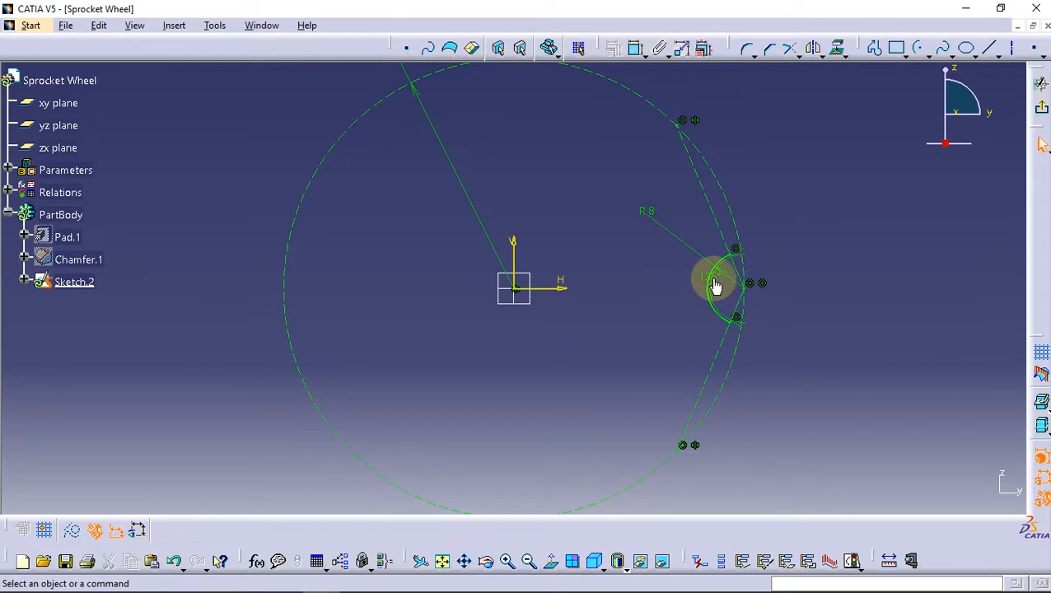
{"action": "left_click_drag", "start_coordinate": [718, 278], "coordinate": [668, 267]}
{"action": "left_click", "coordinate": [789, 200]}
Step: Draw a three-point arc from the root arc's upper end, curving outward and upward beyond the construction circle
{"action": "mouse_move", "coordinate": [746, 324]}
{"action": "middle_mouse_down"}
{"action": "mouse_move", "coordinate": [617, 324]}
{"action": "mouse_move", "coordinate": [582, 290]}
{"action": "mouse_move", "coordinate": [606, 248]}
{"action": "mouse_move", "coordinate": [664, 272]}
{"action": "middle_mouse_up"}
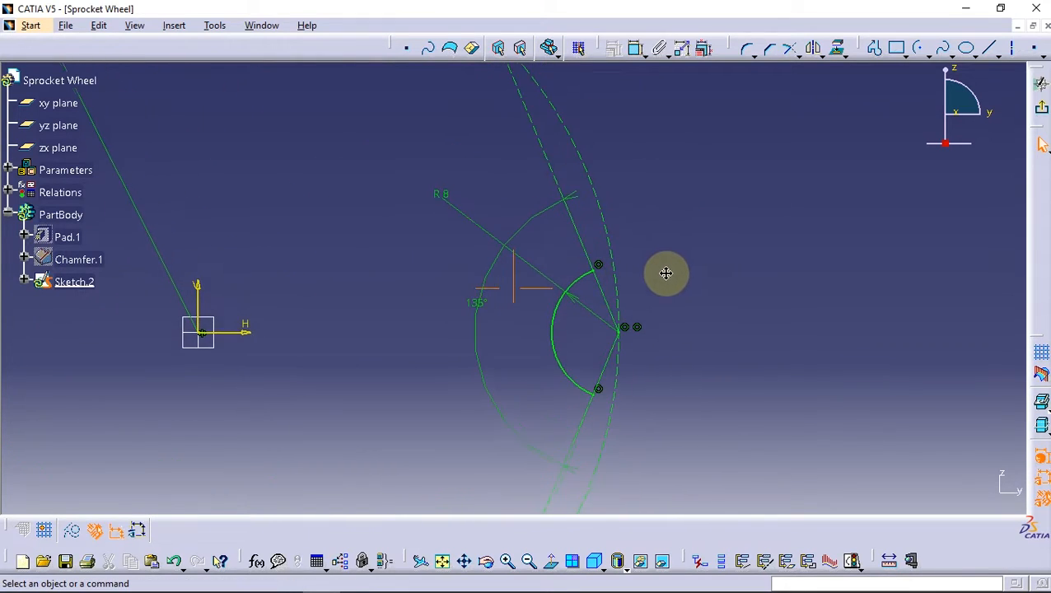
{"action": "left_click", "coordinate": [918, 51]}
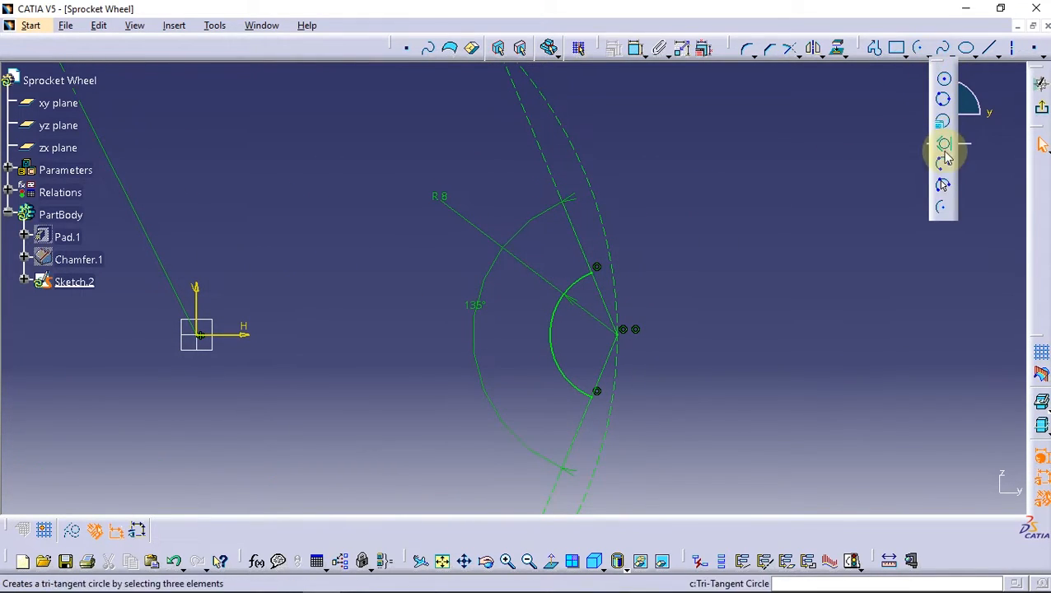
{"action": "left_click", "coordinate": [943, 183]}
{"action": "left_click", "coordinate": [595, 268]}
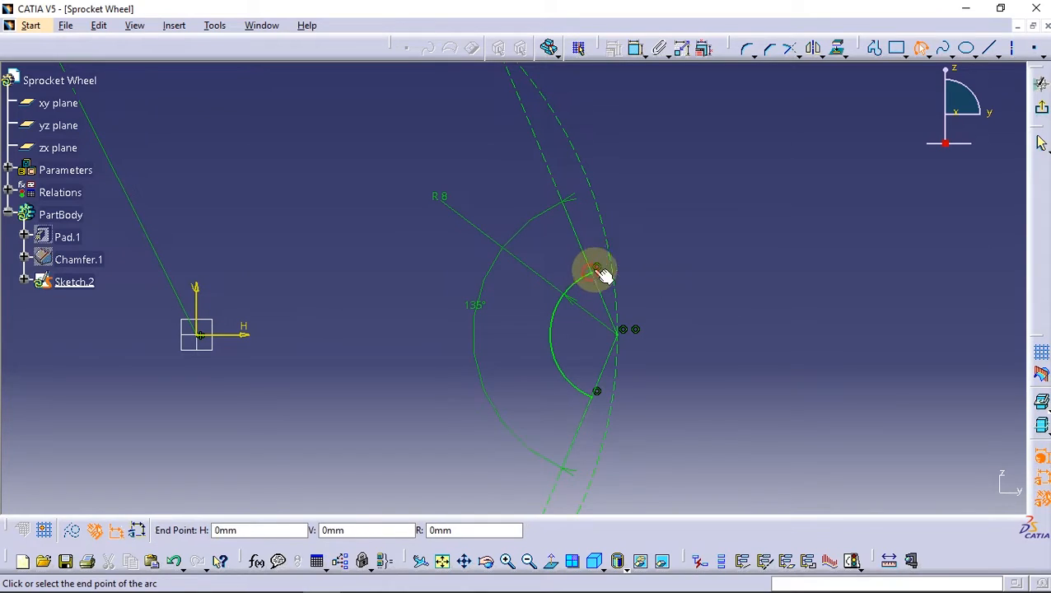
{"action": "left_click", "coordinate": [706, 169]}
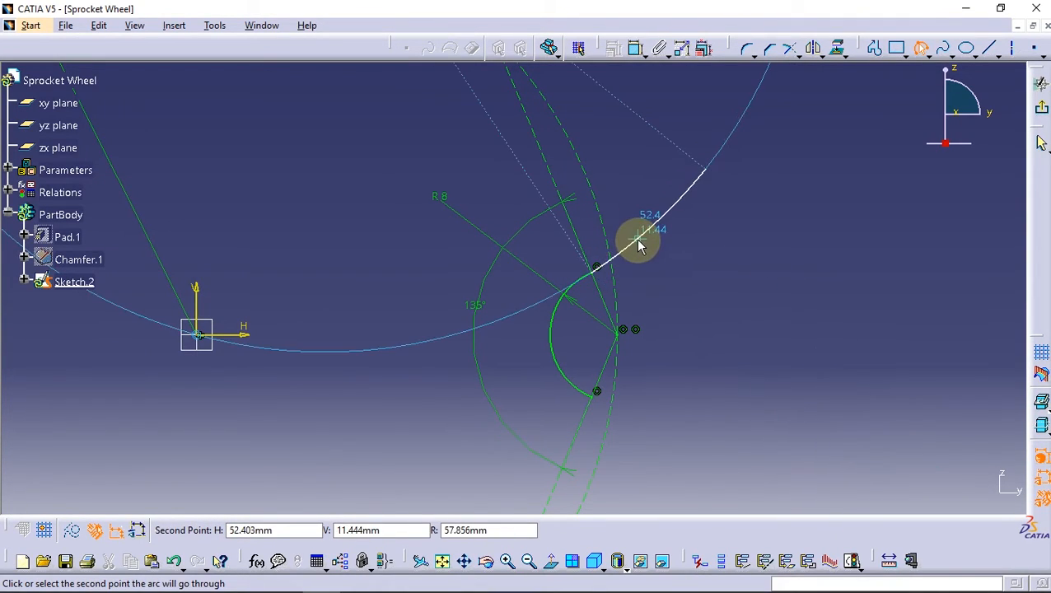
{"action": "mouse_move", "coordinate": [643, 249]}
{"action": "middle_mouse_down"}
{"action": "mouse_move", "coordinate": [638, 239]}
{"action": "mouse_move", "coordinate": [653, 277]}
{"action": "middle_mouse_up"}
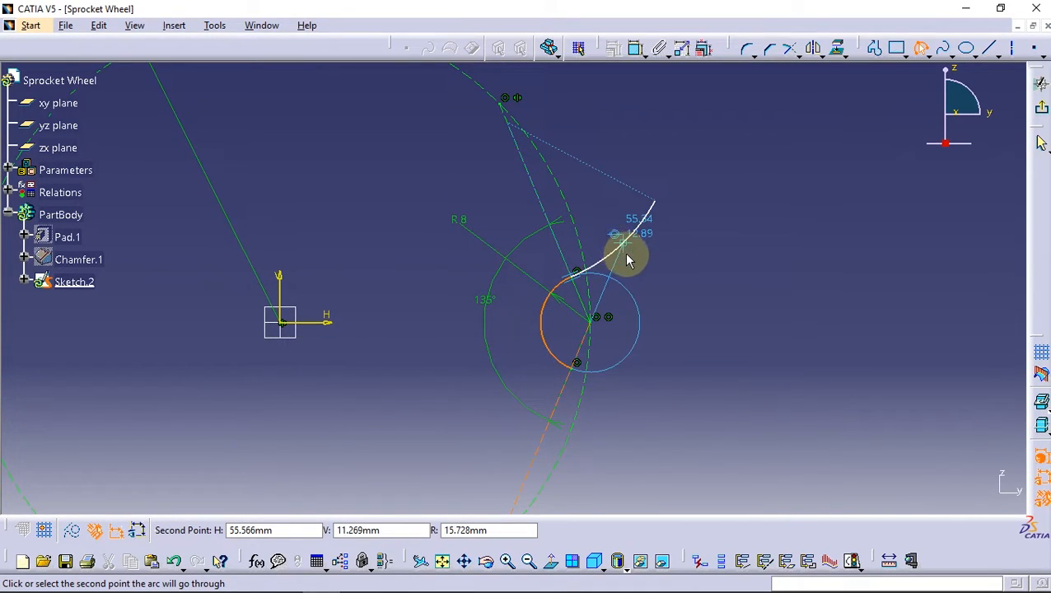
{"action": "left_click", "coordinate": [631, 262]}
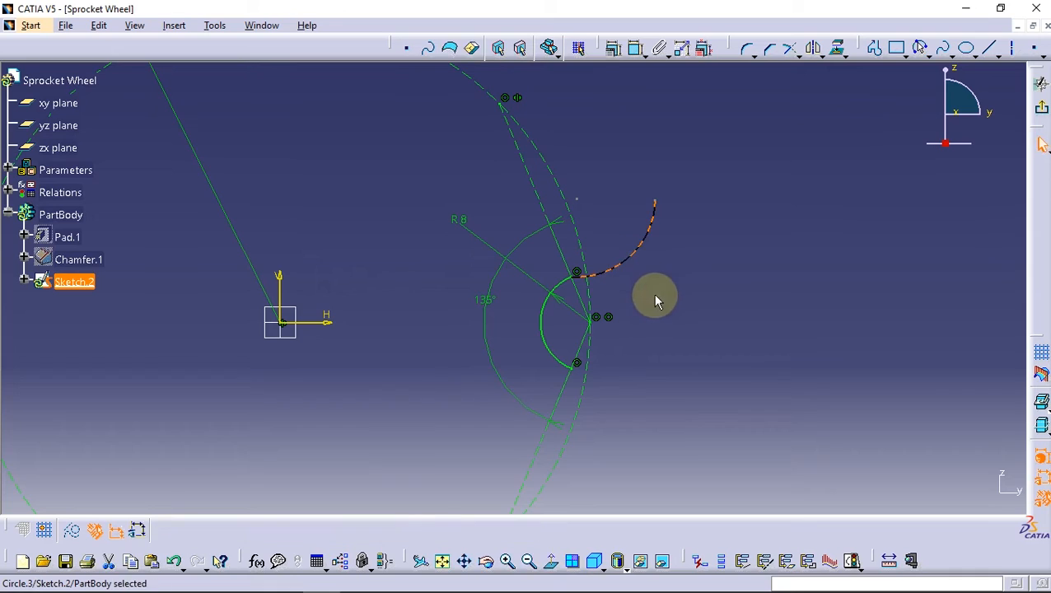
Step: Make the new flank arc tangent to the root arc and pull its free end slightly outward
{"action": "left_click", "coordinate": [603, 267]}
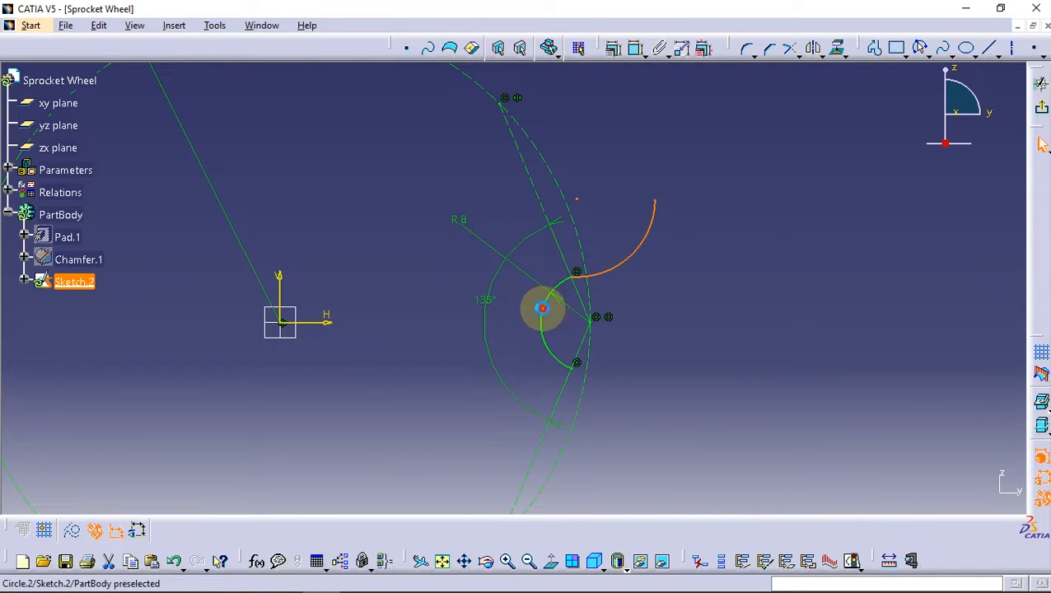
{"action": "left_click", "coordinate": [548, 316], "text": "ctrl"}
{"action": "left_click", "coordinate": [613, 48]}
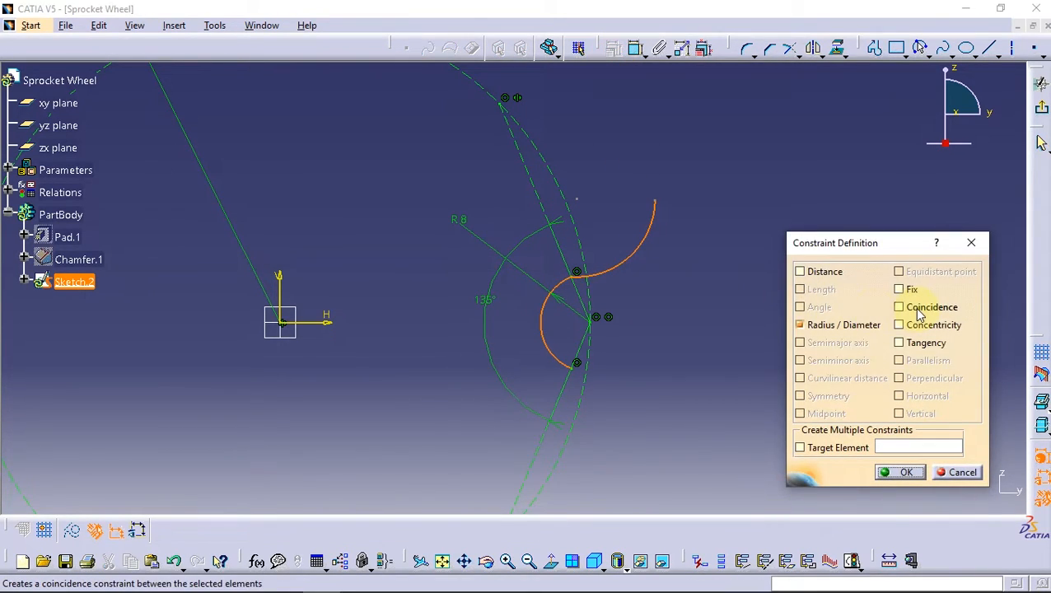
{"action": "left_click", "coordinate": [917, 346]}
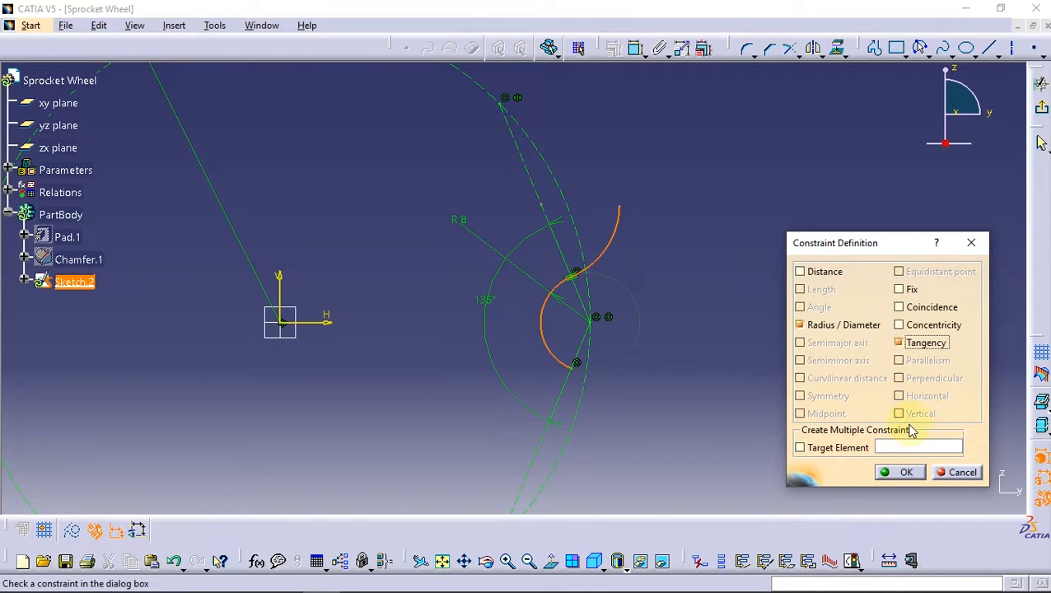
{"action": "left_click", "coordinate": [902, 472]}
{"action": "mouse_move", "coordinate": [619, 206]}
{"action": "left_mouse_down"}
{"action": "mouse_move", "coordinate": [650, 220]}
{"action": "mouse_move", "coordinate": [638, 202]}
{"action": "mouse_move", "coordinate": [626, 215]}
{"action": "left_mouse_up"}
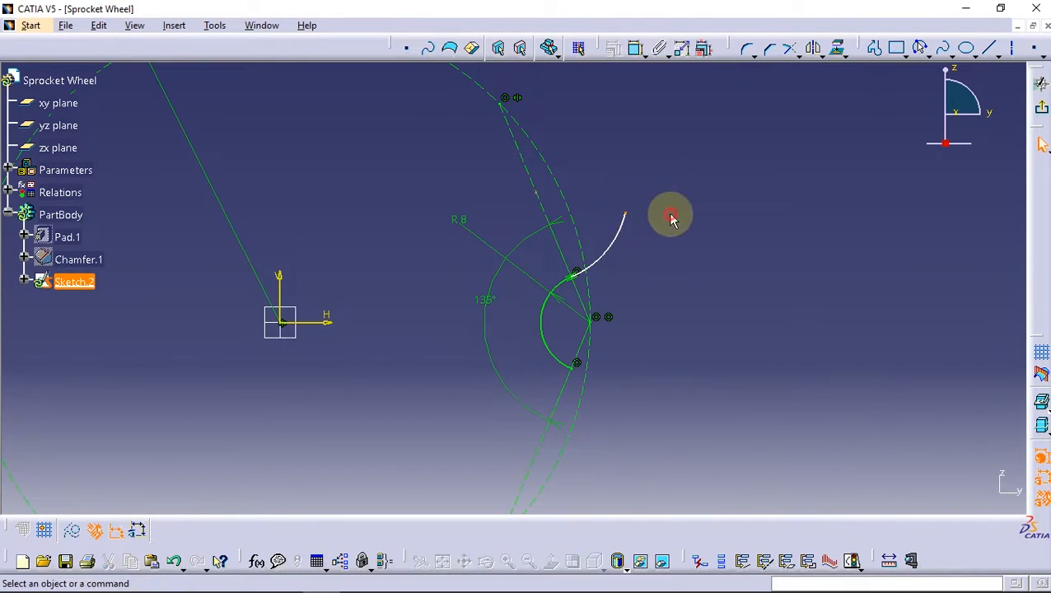
Step: Mirror the upper flank arc about the horizontal axis
{"action": "left_click", "coordinate": [613, 247]}
{"action": "left_click", "coordinate": [814, 51]}
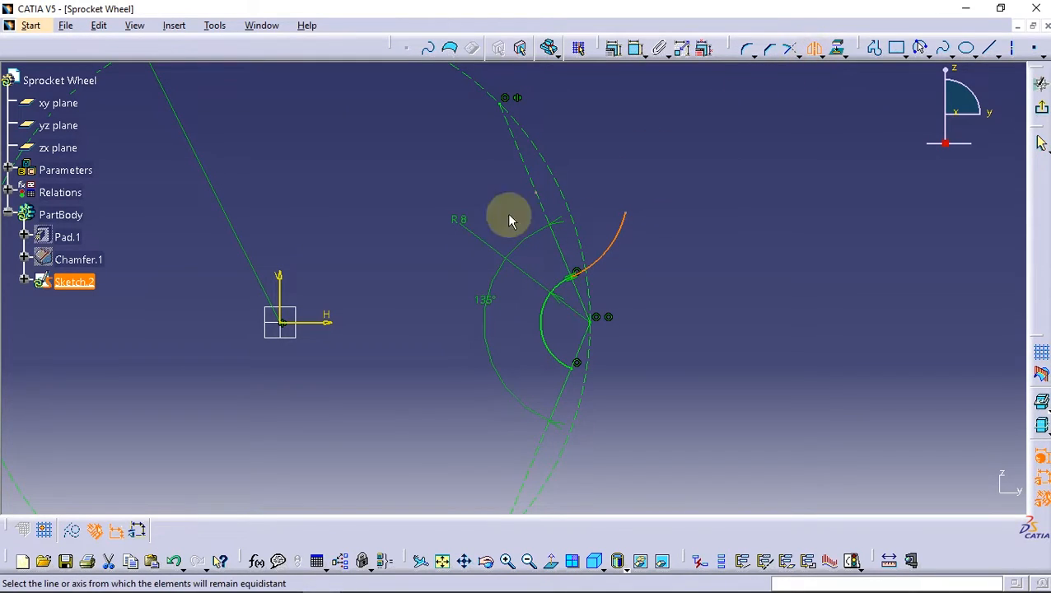
{"action": "left_click", "coordinate": [315, 321]}
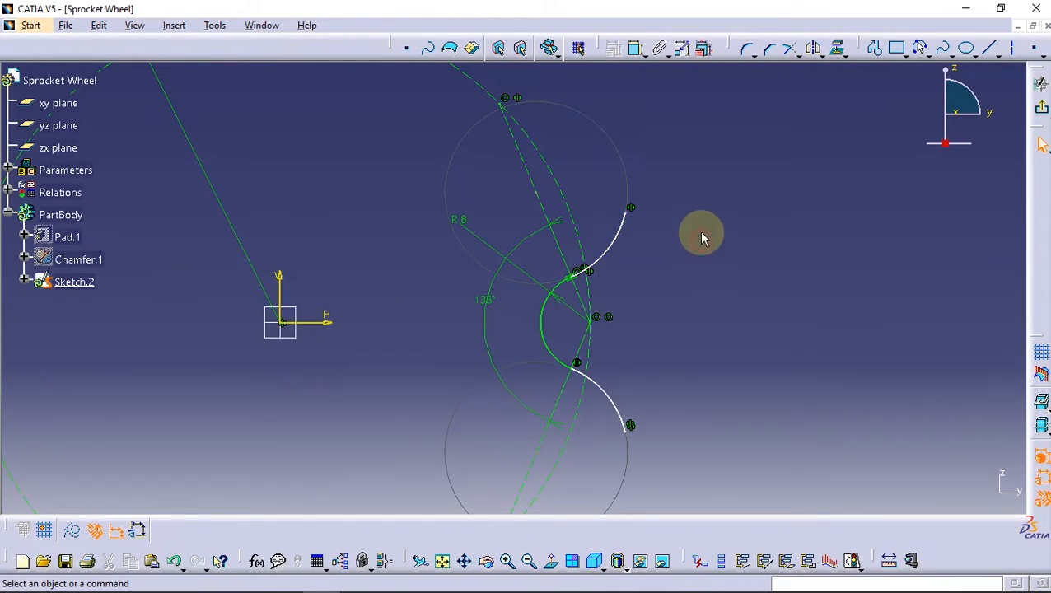
Step: Constrain the upper flank arc's radius to 24 mm
{"action": "left_click", "coordinate": [635, 49]}
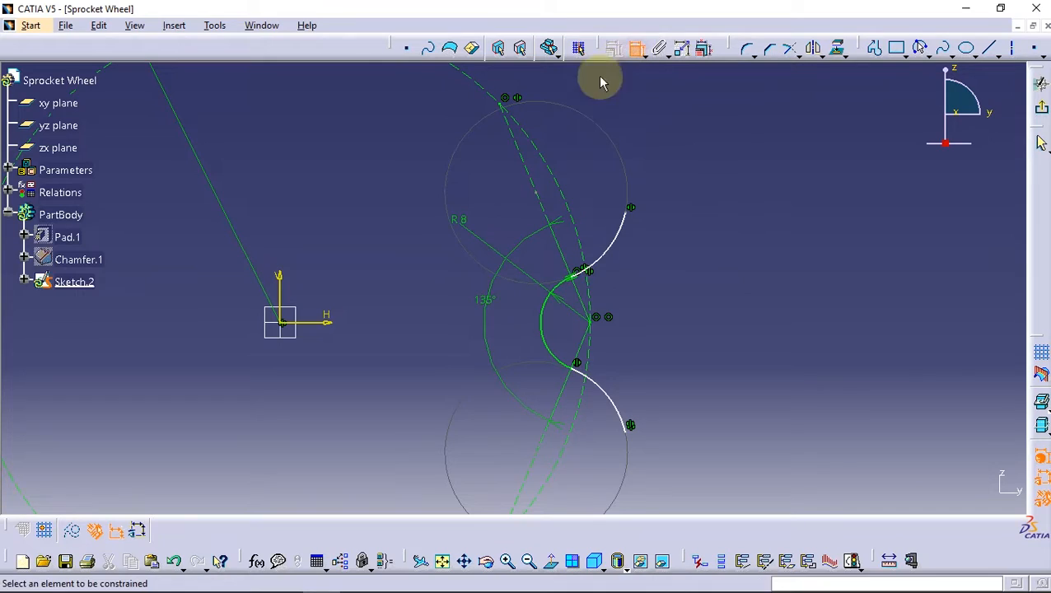
{"action": "left_click", "coordinate": [620, 251]}
{"action": "left_click", "coordinate": [652, 274]}
{"action": "double_click", "coordinate": [659, 272]}
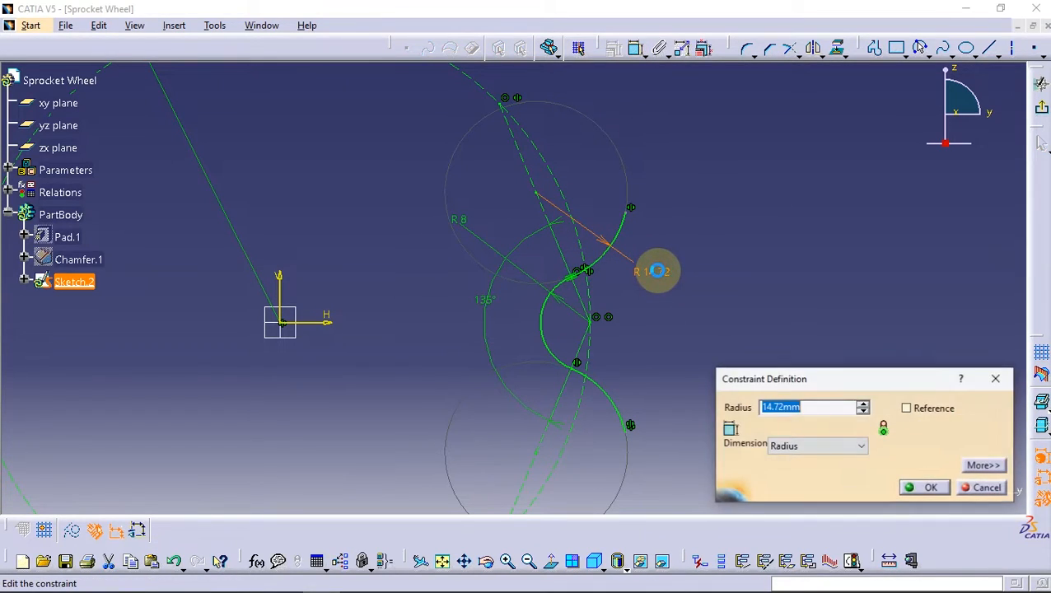
{"action": "type", "text": "24"}
{"action": "key", "text": "Return"}
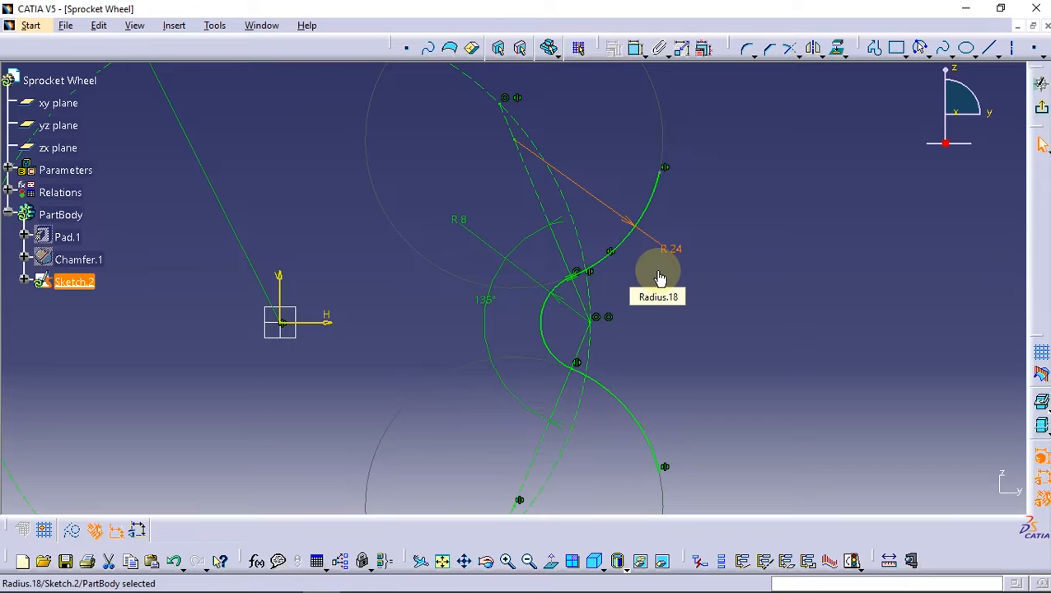
{"action": "left_click", "coordinate": [738, 205]}
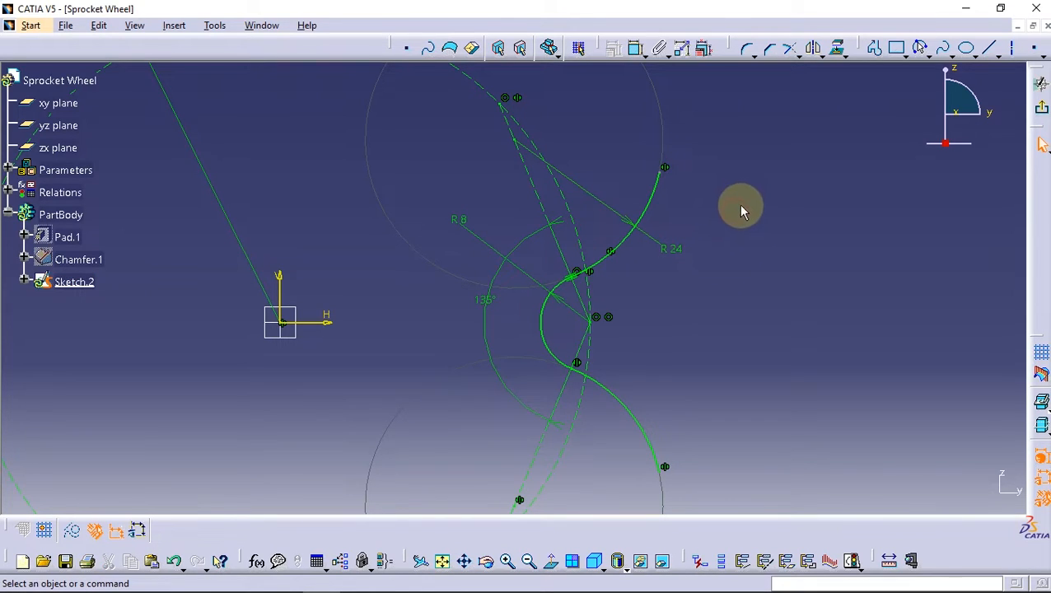
Step: Draw a vertical line joining the outer ends of the upper and lower flank arcs to close the tooth-gap profile
{"action": "left_click", "coordinate": [990, 52]}
{"action": "left_click", "coordinate": [665, 170]}
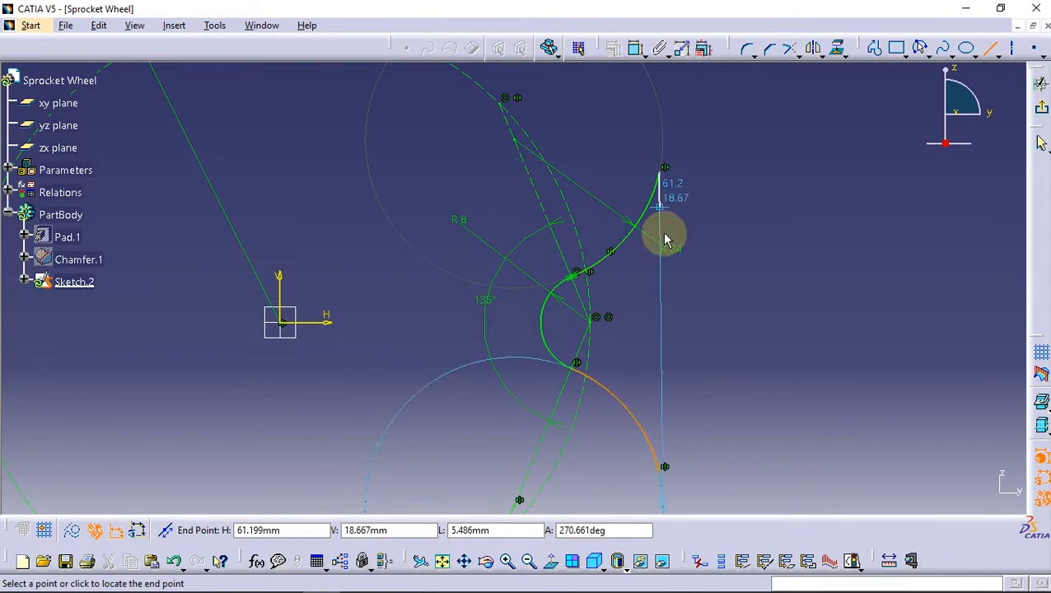
{"action": "left_click", "coordinate": [665, 468]}
Step: Constrain the closing line's distance from the construction circle to 8 mm
{"action": "left_click", "coordinate": [636, 48]}
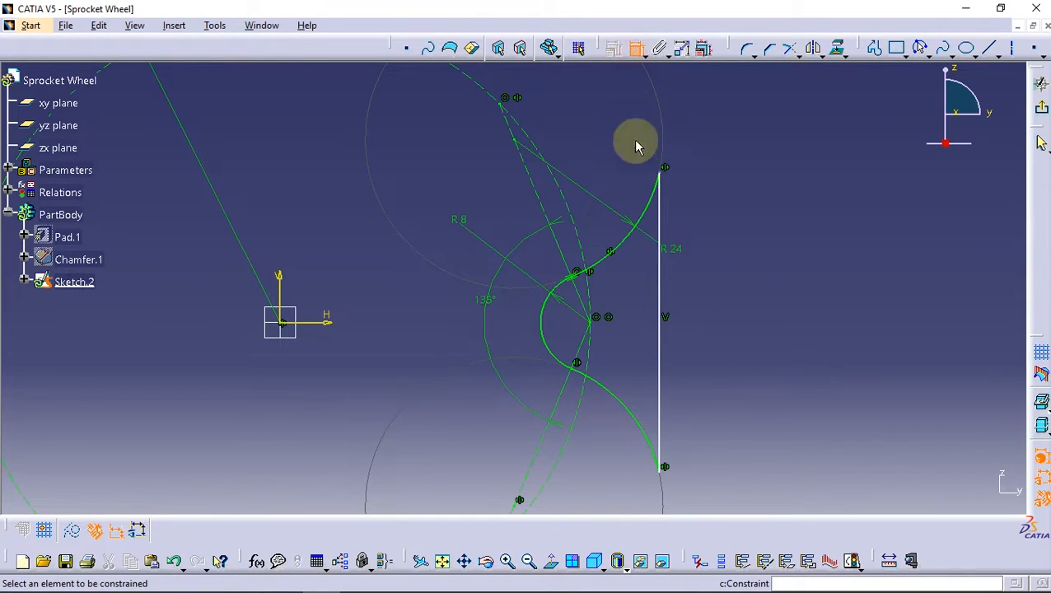
{"action": "left_click", "coordinate": [592, 346]}
{"action": "left_click", "coordinate": [667, 345]}
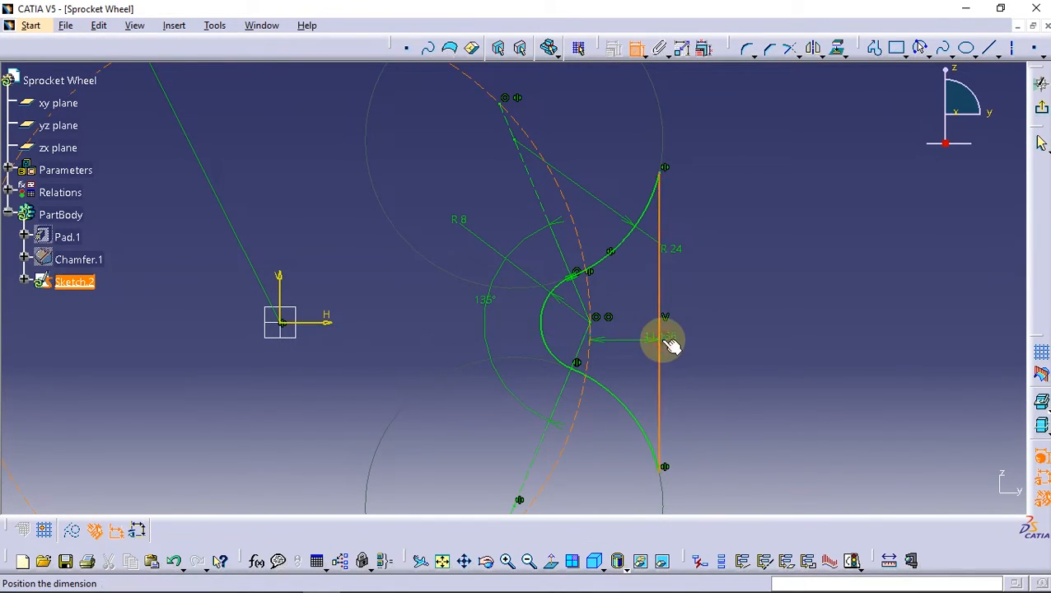
{"action": "double_click", "coordinate": [743, 346]}
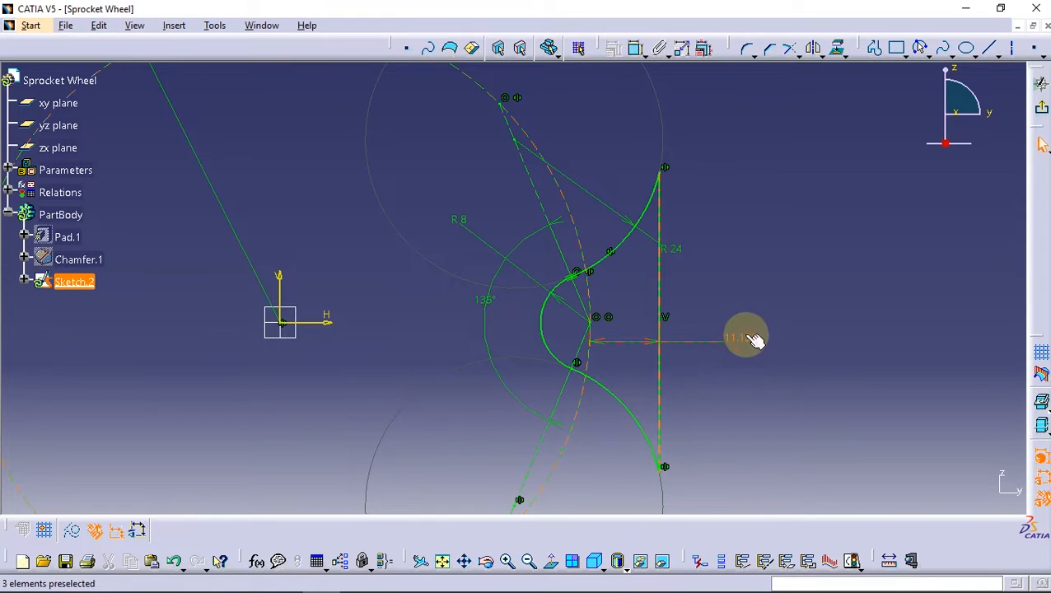
{"action": "type", "text": "8"}
{"action": "key", "text": "Return"}
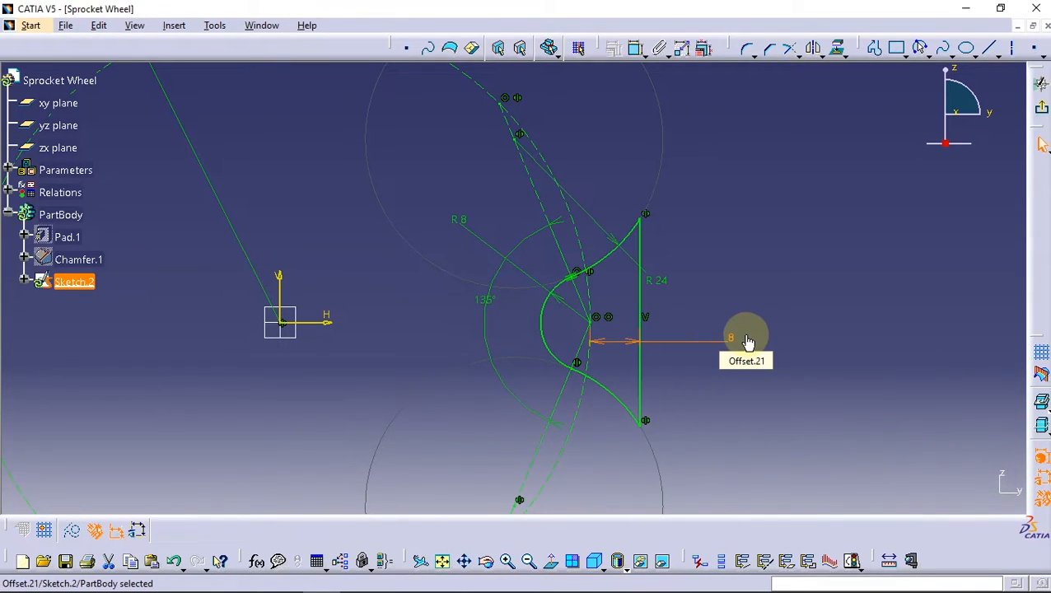
{"action": "left_click", "coordinate": [746, 216]}
Step: Reposition the radius dimensions of the construction circle and the upper flank arc for a clearer layout
{"action": "middle_click_drag", "start_coordinate": [368, 234], "coordinate": [387, 279]}
{"action": "left_click_drag", "start_coordinate": [251, 91], "coordinate": [348, 290]}
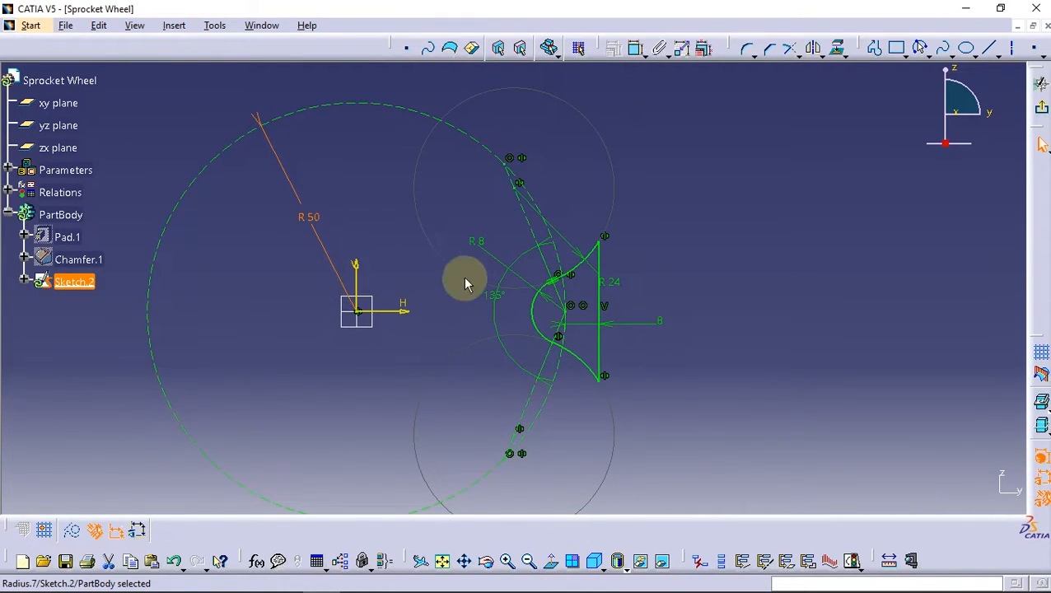
{"action": "left_click_drag", "start_coordinate": [615, 279], "coordinate": [565, 233]}
{"action": "left_click", "coordinate": [683, 220]}
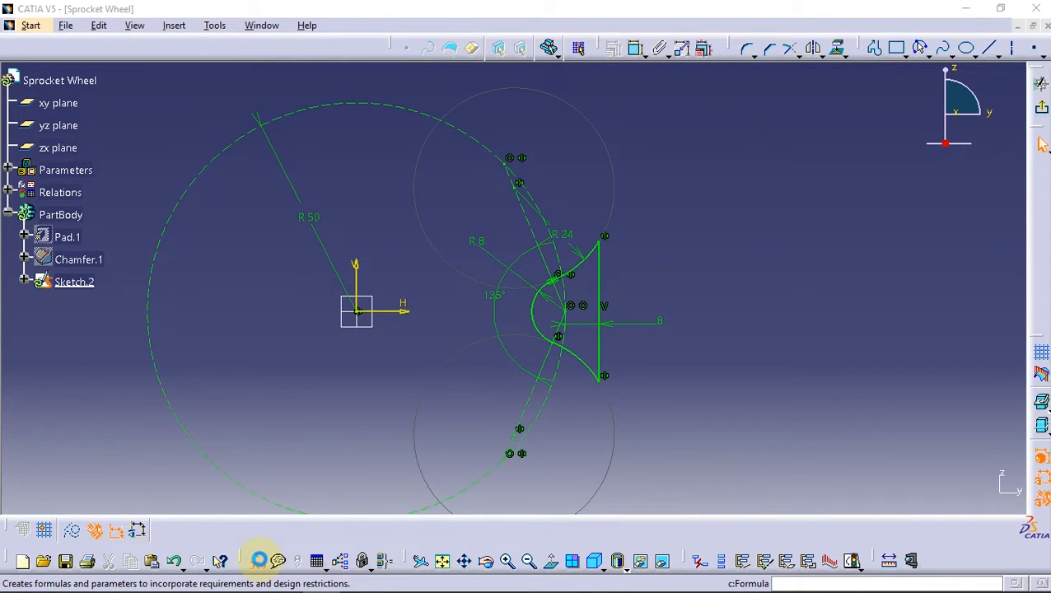
Step: Drive the construction circle's radius with the formula Dp/2 and accept its automatic update
{"action": "left_click", "coordinate": [257, 561]}
{"action": "left_click_drag", "start_coordinate": [495, 138], "coordinate": [683, 129]}
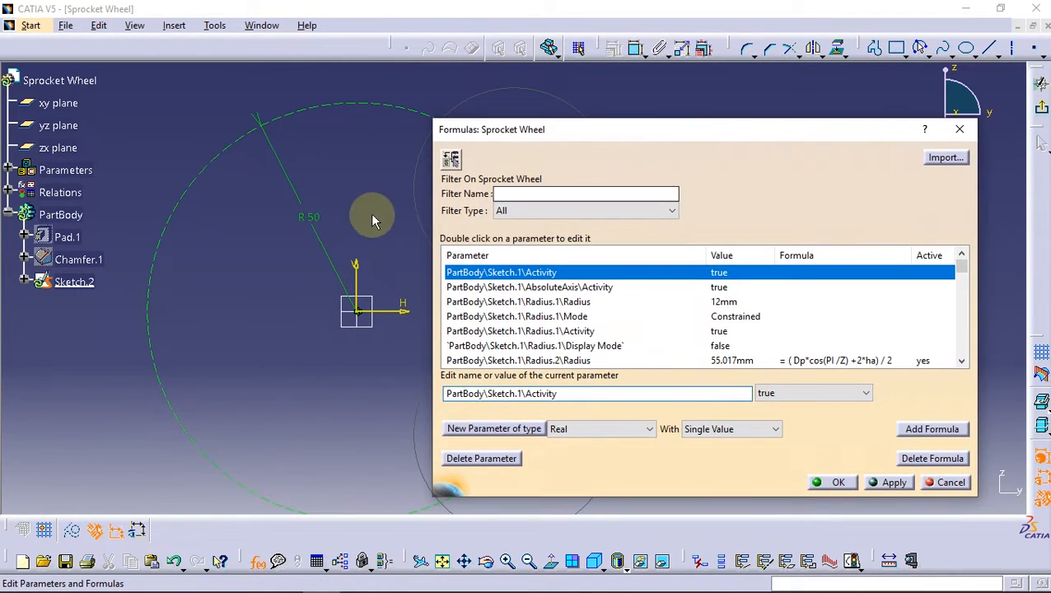
{"action": "left_click", "coordinate": [317, 221]}
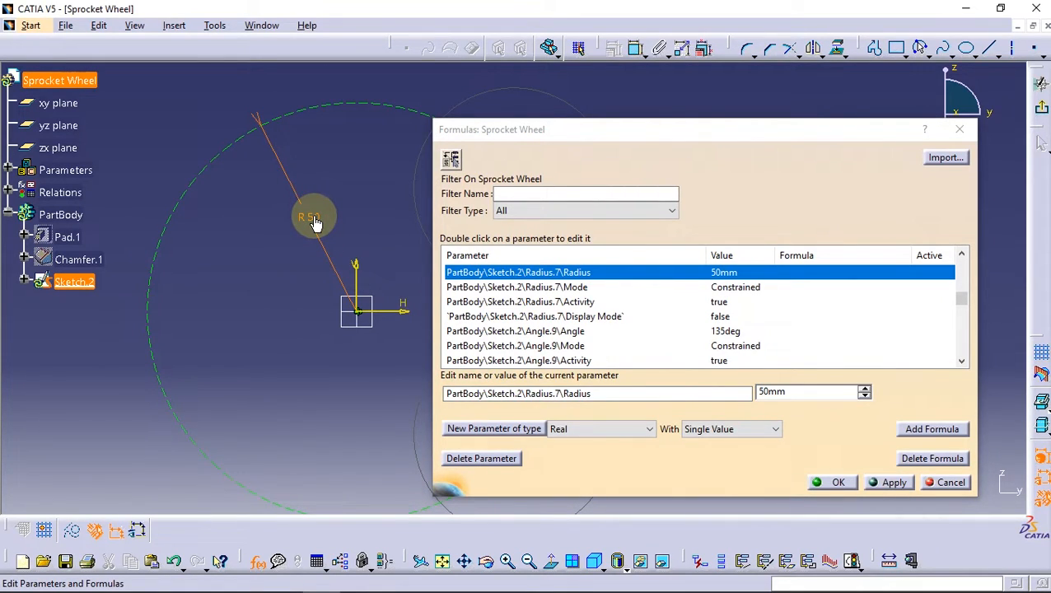
{"action": "left_click", "coordinate": [914, 428]}
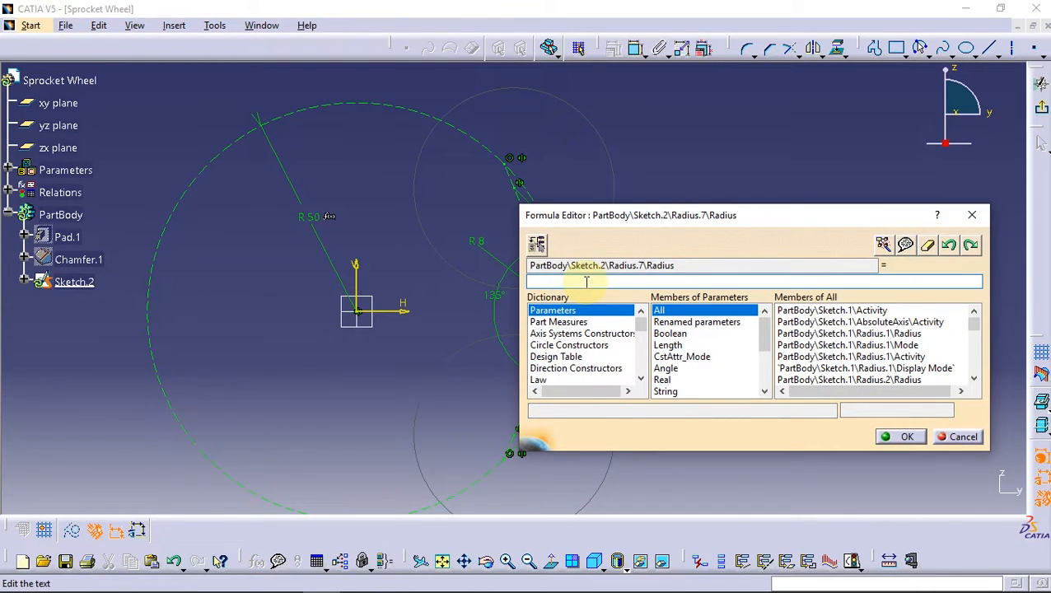
{"action": "type", "text": "D"}
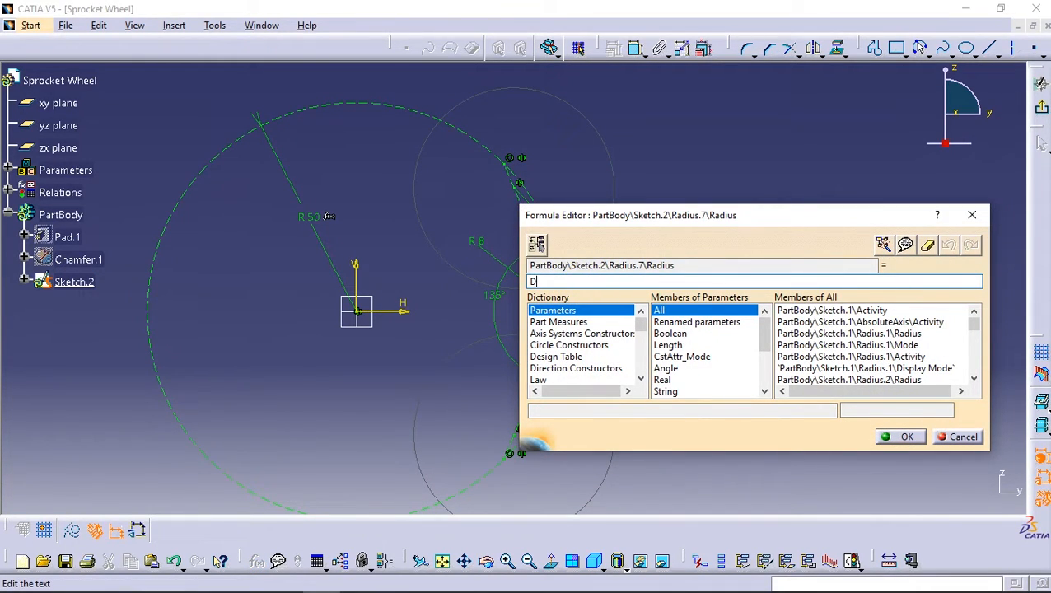
{"action": "type", "text": "p"}
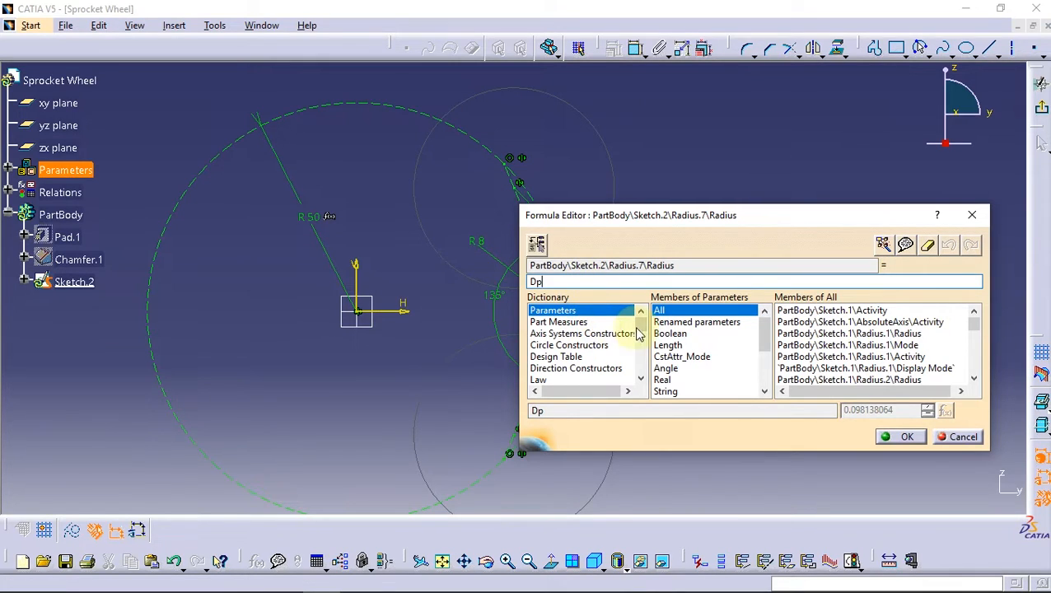
{"action": "scroll", "coordinate": [633, 329], "scroll_direction": "down", "scroll_amount": 3}
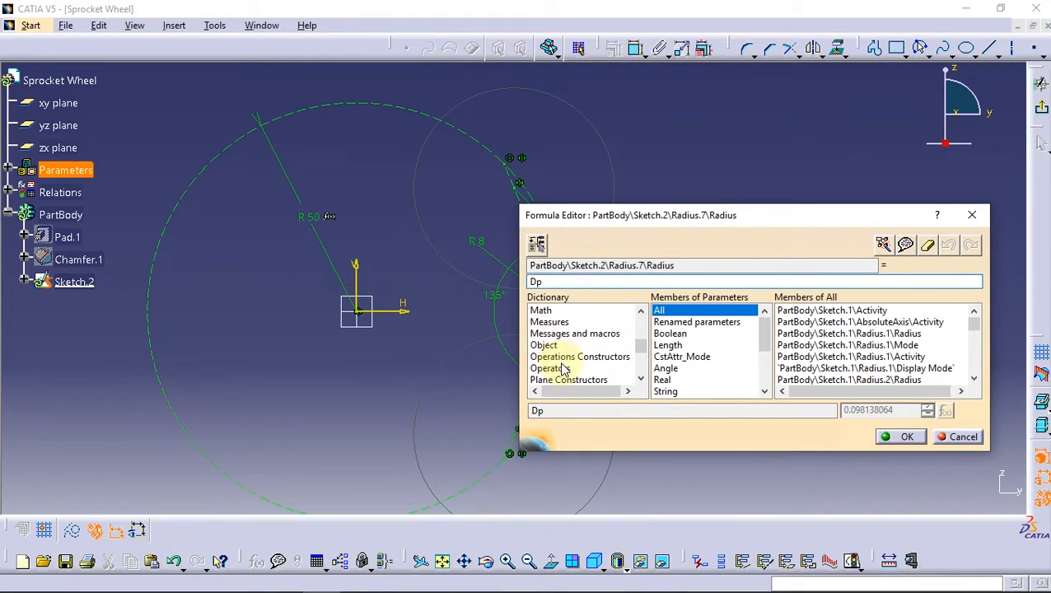
{"action": "left_click", "coordinate": [624, 368]}
{"action": "left_click_drag", "start_coordinate": [974, 329], "coordinate": [974, 342]}
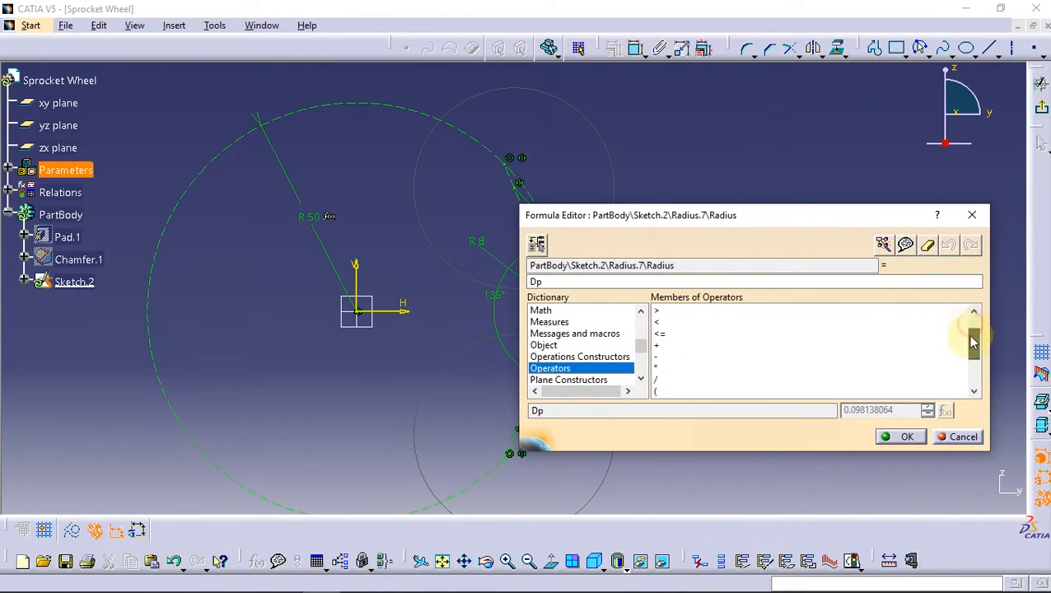
{"action": "double_click", "coordinate": [668, 379]}
{"action": "type", "text": "2"}
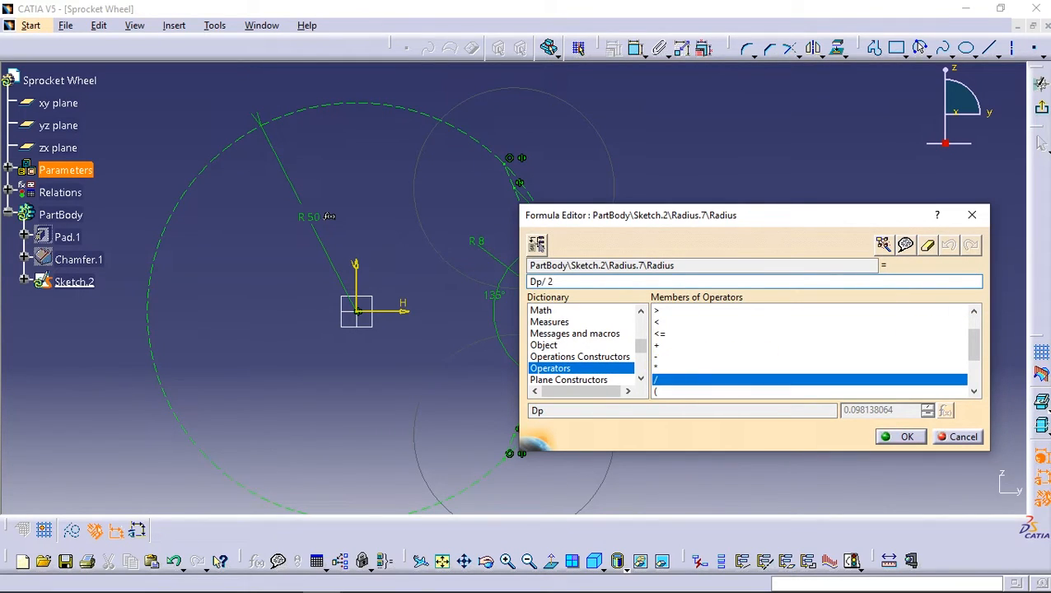
{"action": "left_click", "coordinate": [903, 437]}
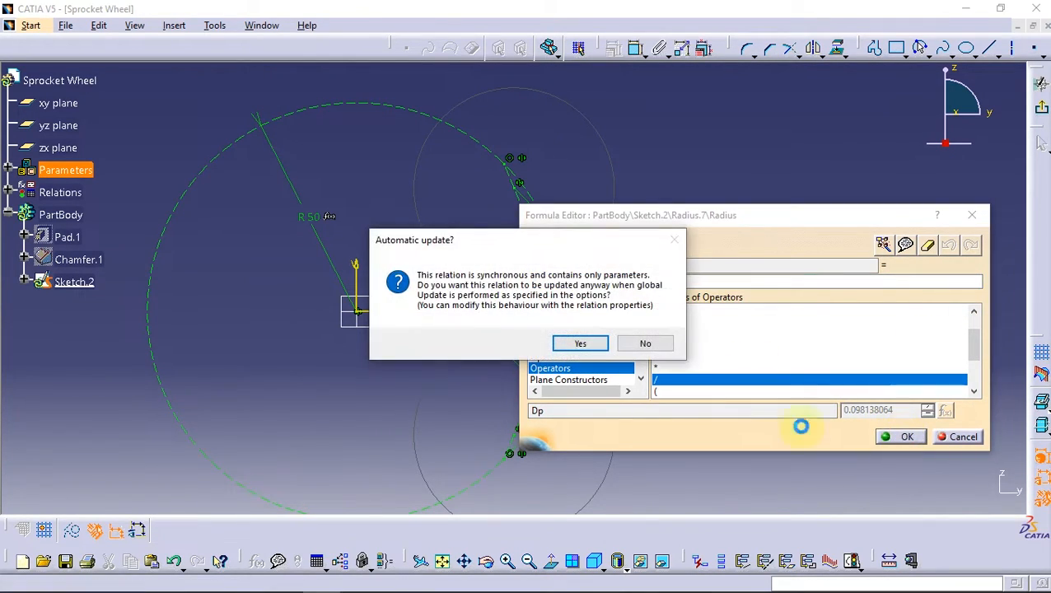
{"action": "left_click", "coordinate": [581, 344]}
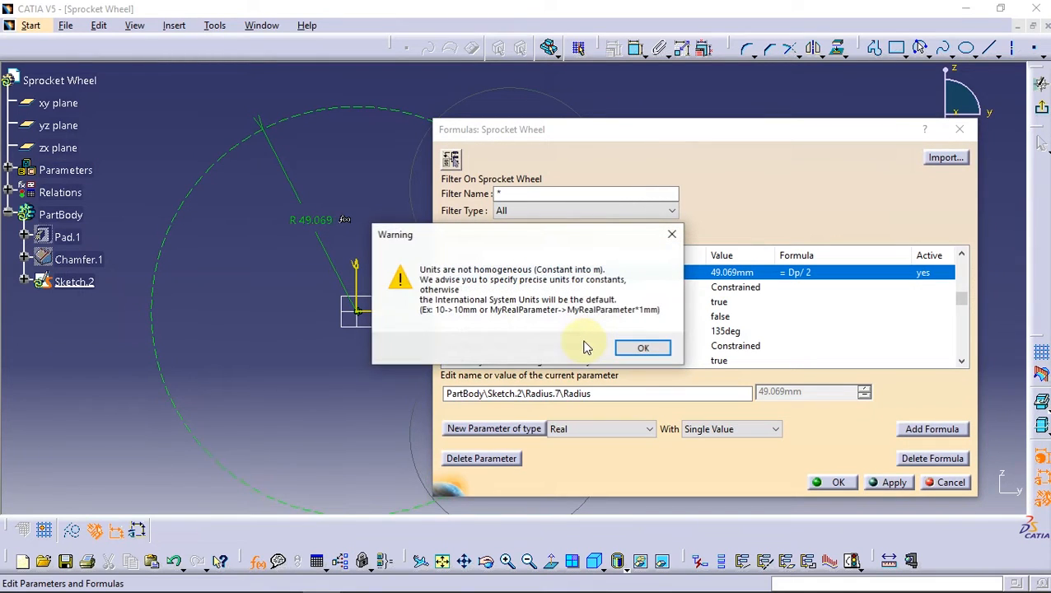
{"action": "left_click", "coordinate": [643, 348]}
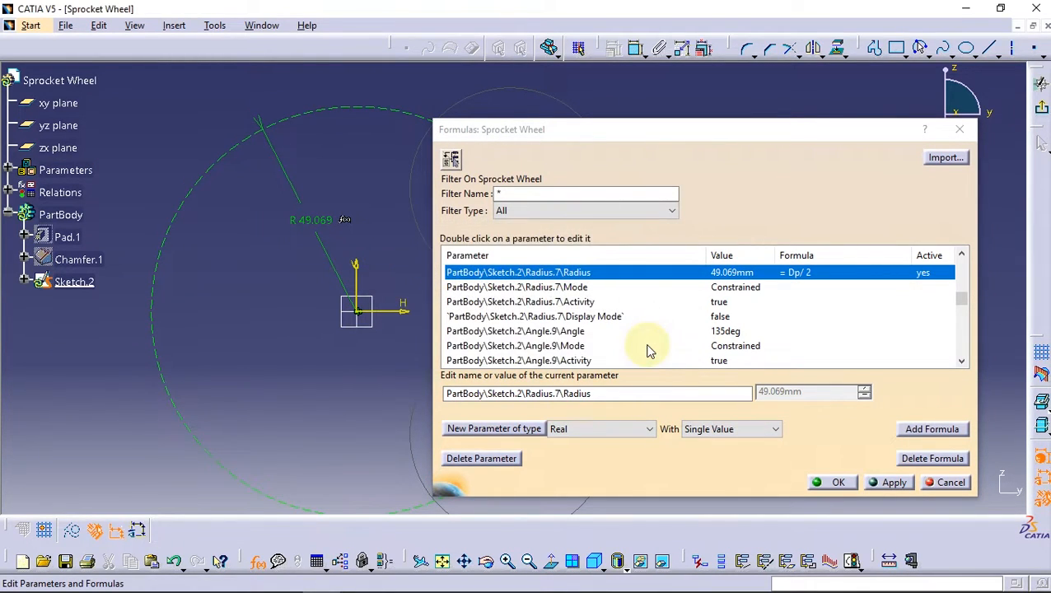
Step: Drive the root arc's radius with the formula SC+dr/2 and accept its automatic update
{"action": "mouse_move", "coordinate": [605, 132]}
{"action": "left_mouse_down"}
{"action": "mouse_move", "coordinate": [741, 185]}
{"action": "mouse_move", "coordinate": [781, 127]}
{"action": "left_mouse_up"}
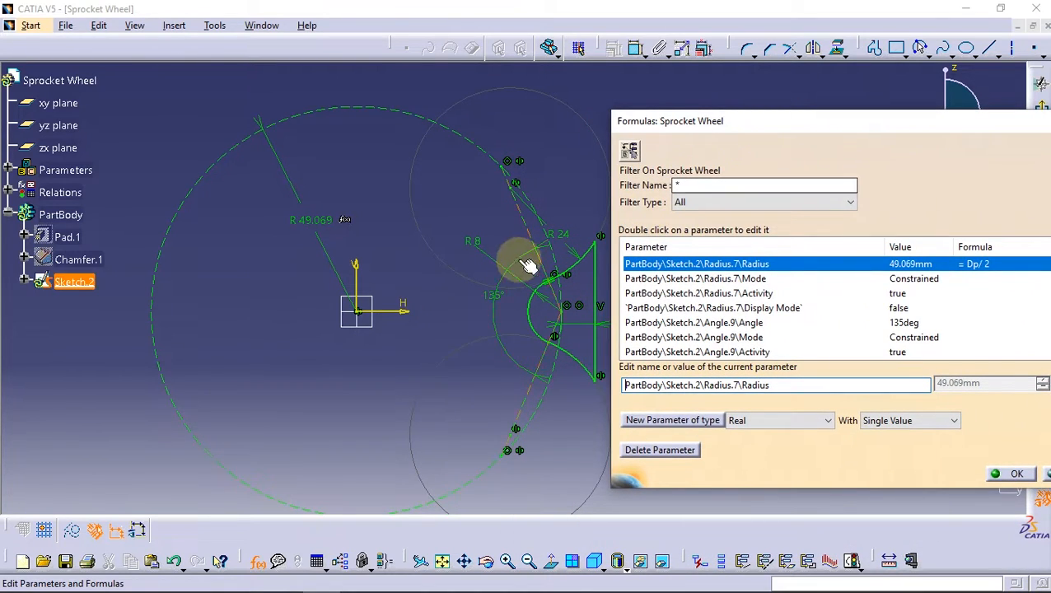
{"action": "left_click", "coordinate": [474, 240]}
{"action": "left_click_drag", "start_coordinate": [856, 128], "coordinate": [547, 139]}
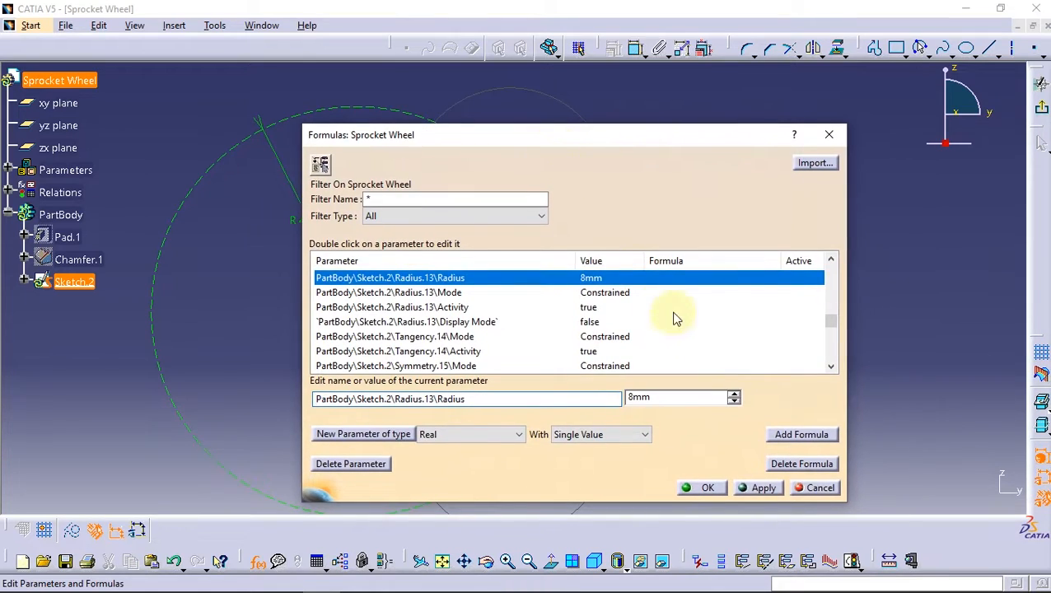
{"action": "left_click", "coordinate": [799, 434]}
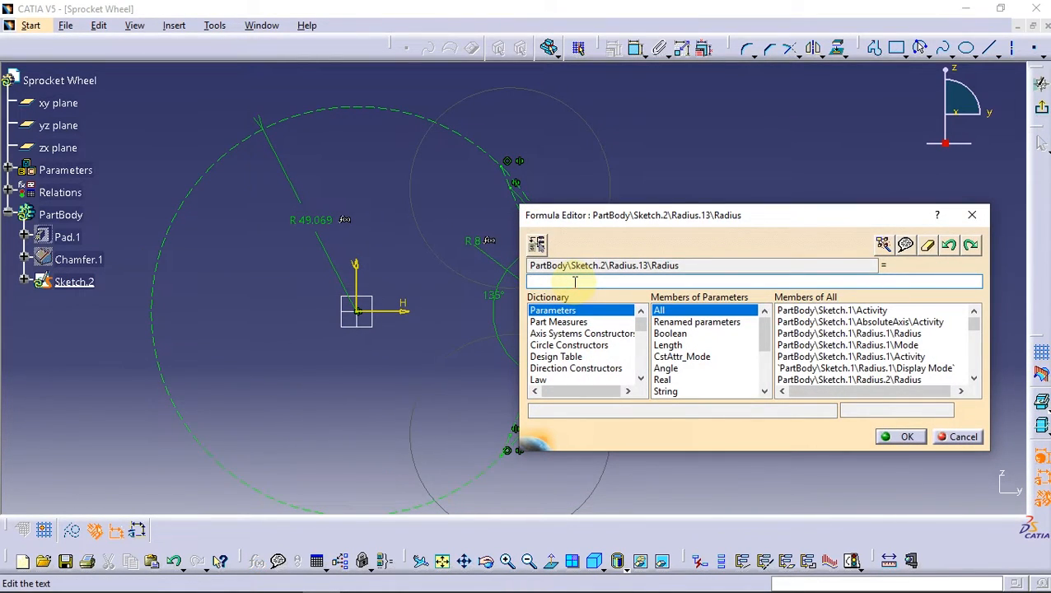
{"action": "type", "text": "SC"}
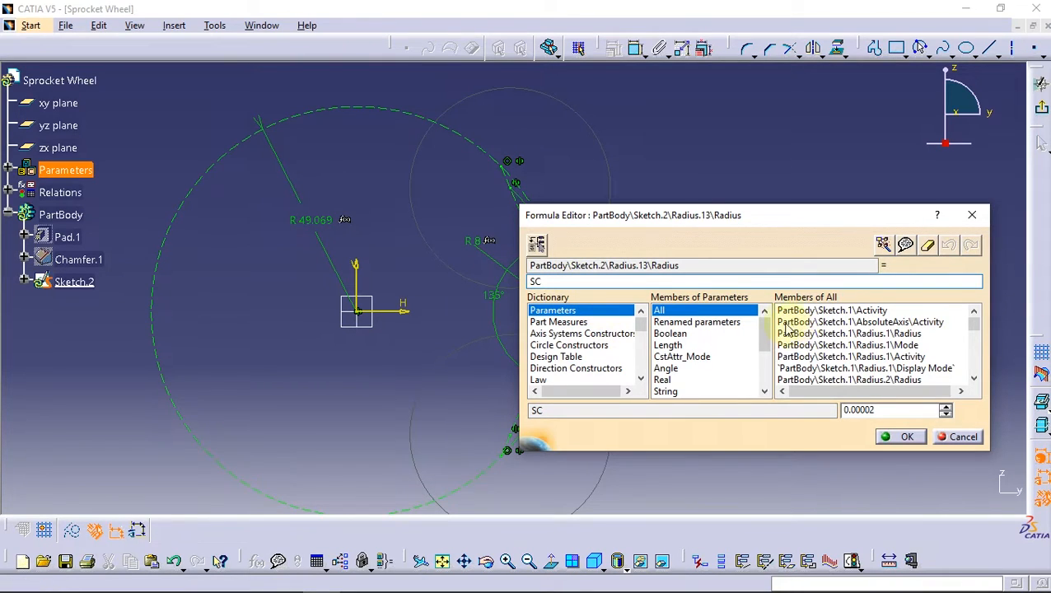
{"action": "mouse_move", "coordinate": [977, 322]}
{"action": "left_mouse_down"}
{"action": "mouse_move", "coordinate": [977, 359]}
{"action": "mouse_move", "coordinate": [973, 350]}
{"action": "left_mouse_up"}
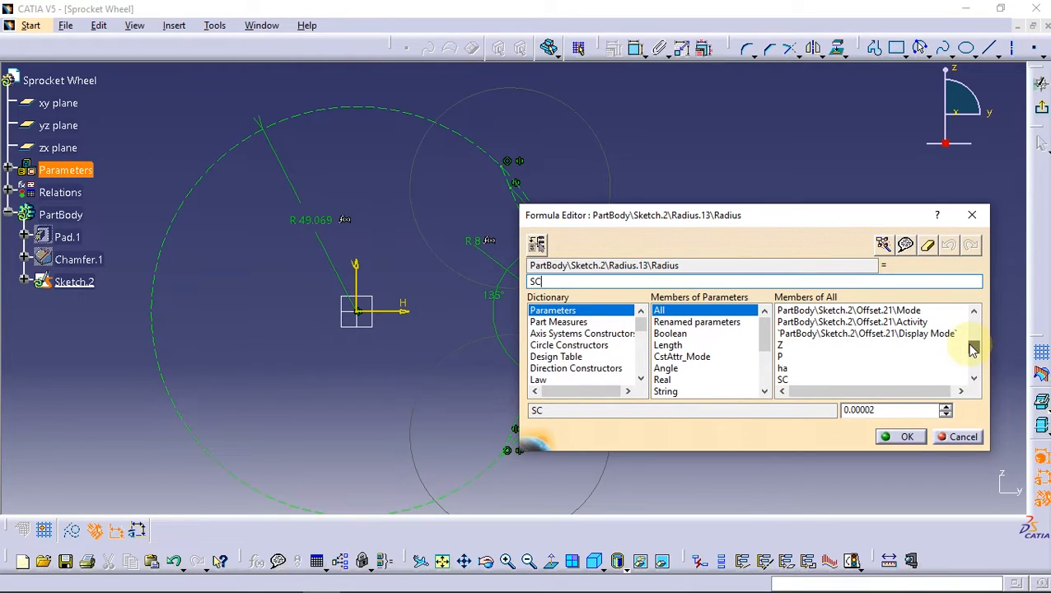
{"action": "left_click_drag", "start_coordinate": [640, 328], "coordinate": [641, 350]}
{"action": "left_click", "coordinate": [545, 379]}
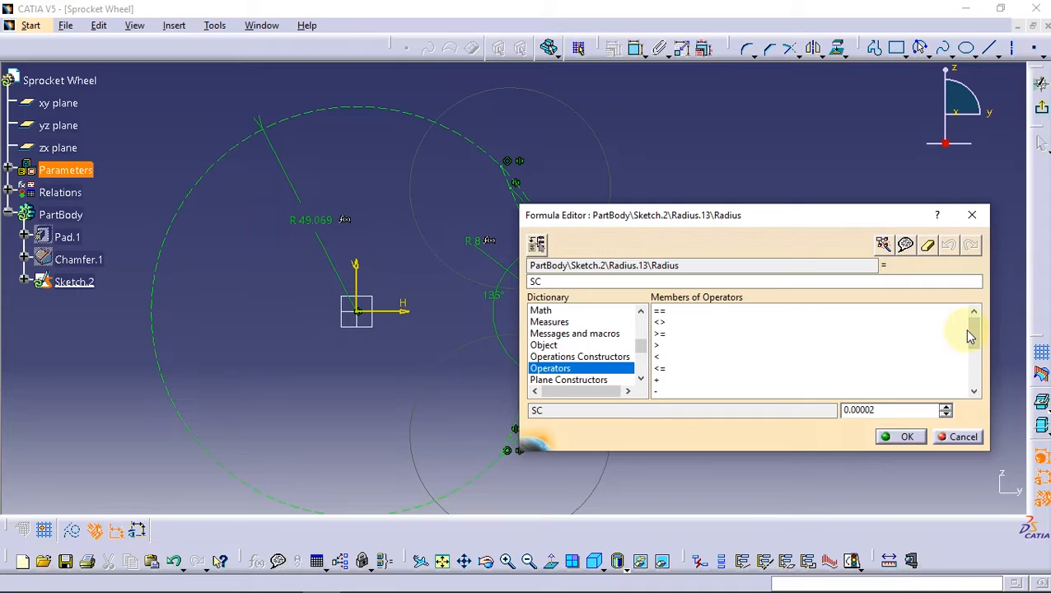
{"action": "double_click", "coordinate": [667, 380]}
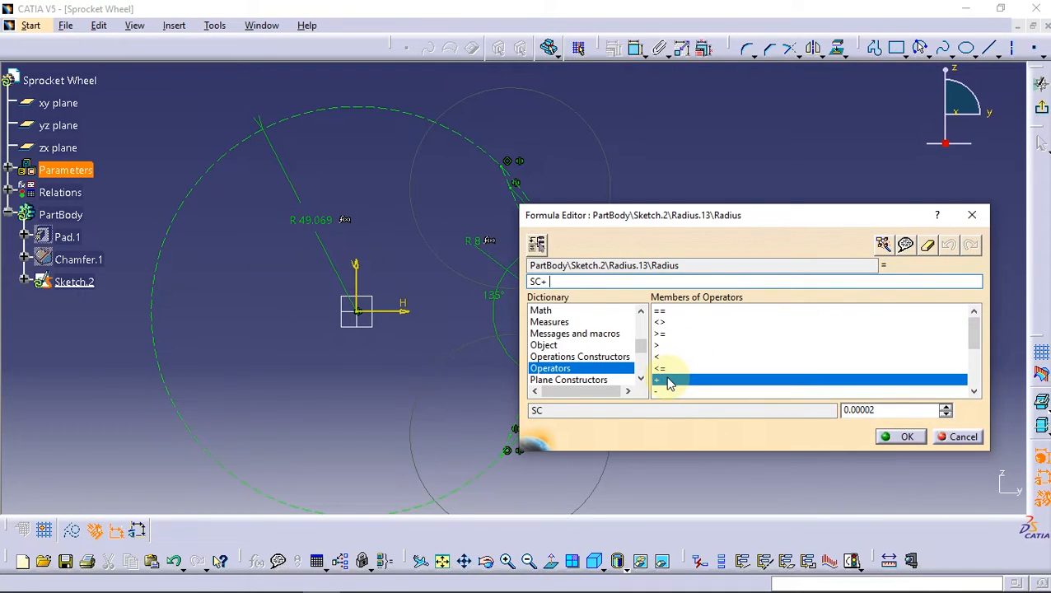
{"action": "type", "text": "d"}
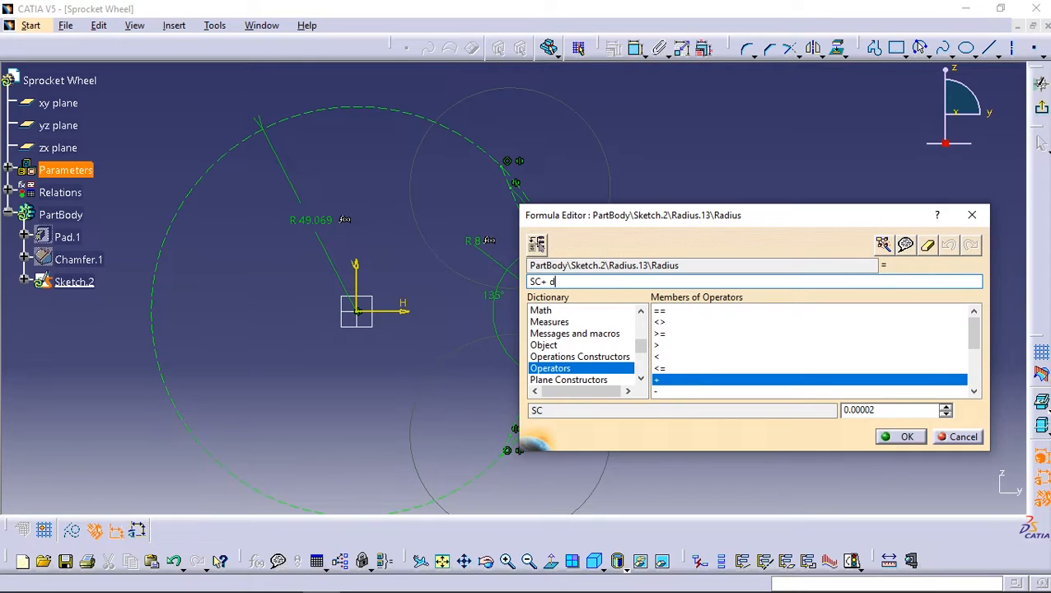
{"action": "type", "text": "r"}
{"action": "scroll", "coordinate": [972, 327], "scroll_direction": "down", "scroll_amount": 2}
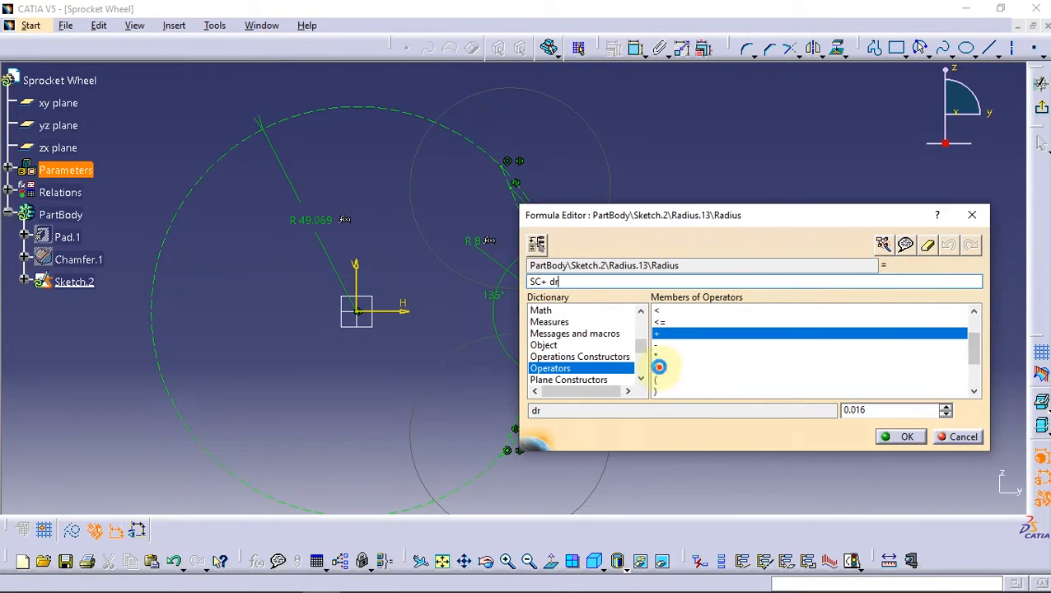
{"action": "double_click", "coordinate": [660, 371]}
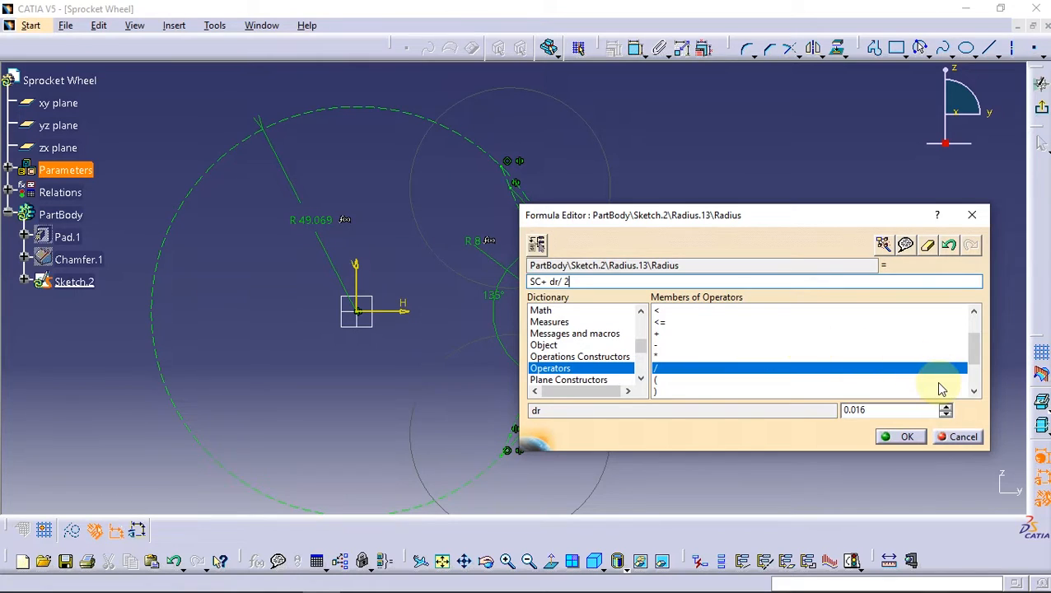
{"action": "left_click", "coordinate": [902, 438]}
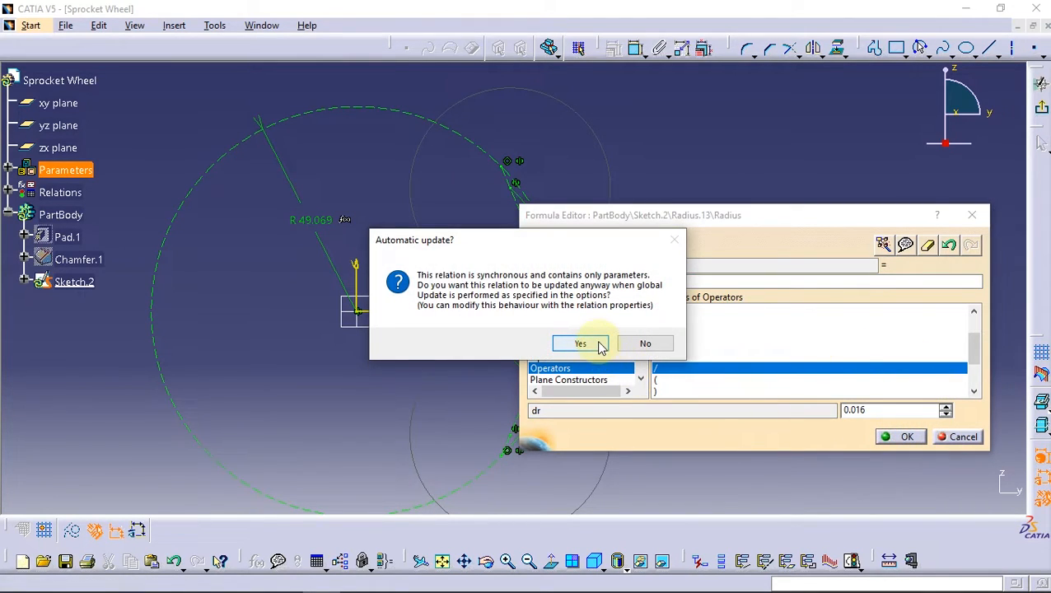
{"action": "left_click", "coordinate": [596, 341]}
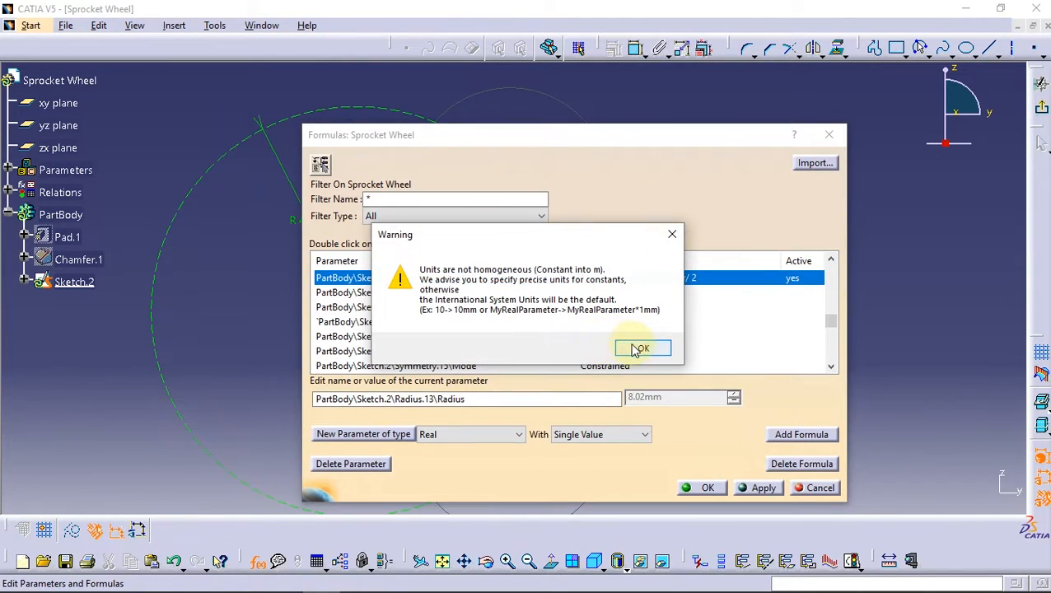
{"action": "left_click", "coordinate": [643, 347]}
Step: Drive the upper flank arc's radius with the formula Z*2/1000 and accept its automatic update
{"action": "mouse_move", "coordinate": [515, 145]}
{"action": "left_mouse_down"}
{"action": "mouse_move", "coordinate": [728, 172]}
{"action": "mouse_move", "coordinate": [863, 120]}
{"action": "left_mouse_up"}
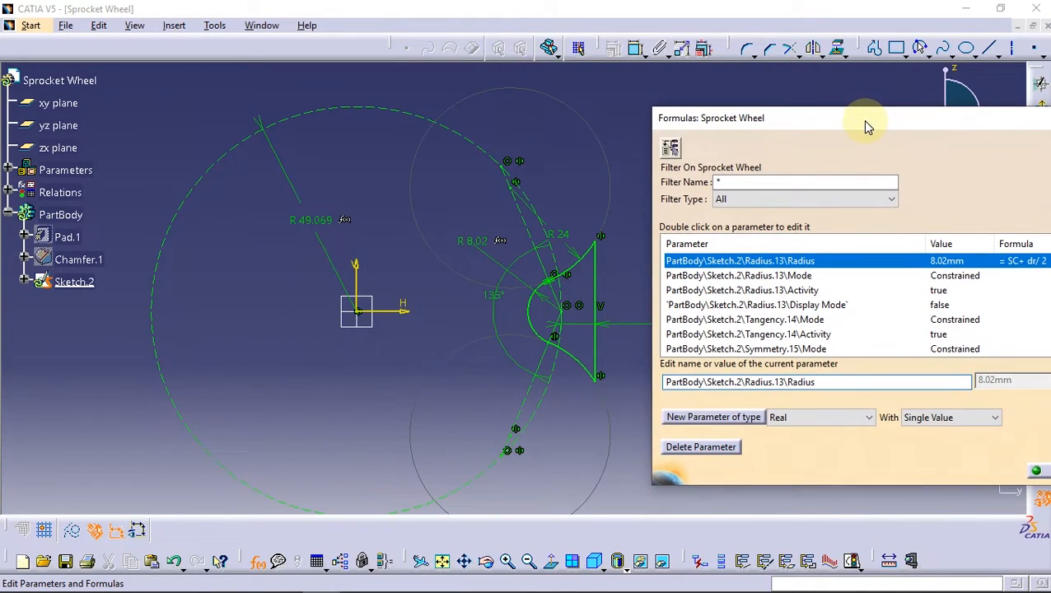
{"action": "left_click", "coordinate": [564, 237]}
{"action": "left_click_drag", "start_coordinate": [942, 123], "coordinate": [585, 135]}
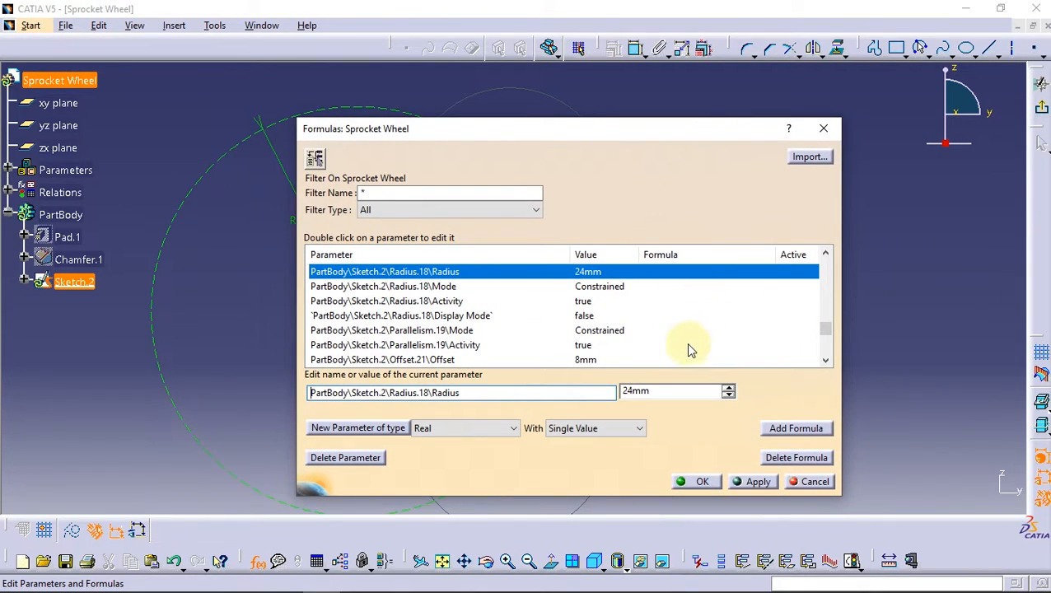
{"action": "left_click", "coordinate": [795, 428]}
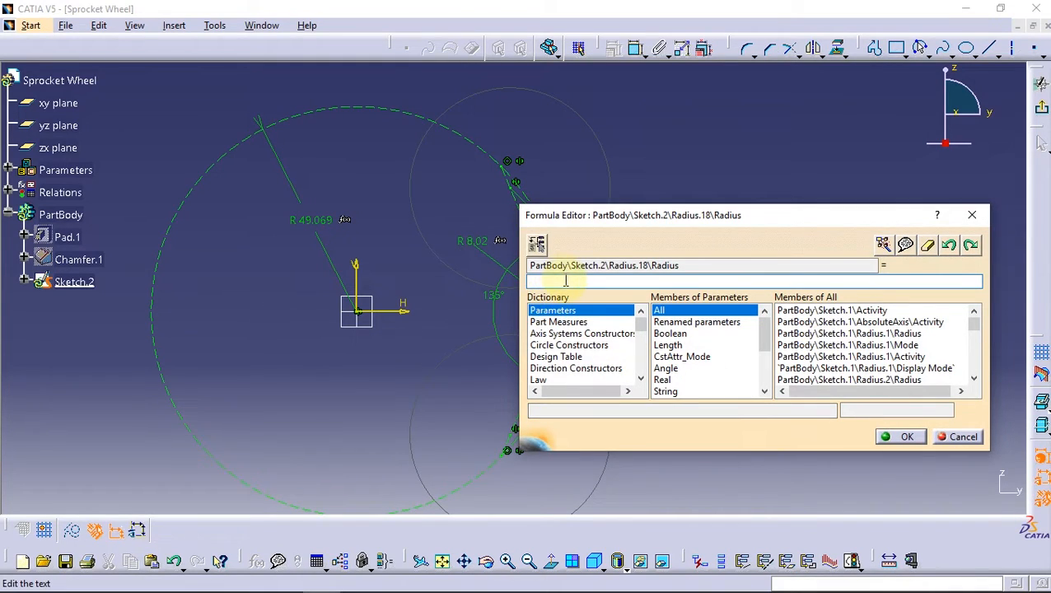
{"action": "type", "text": "Z*21000"}
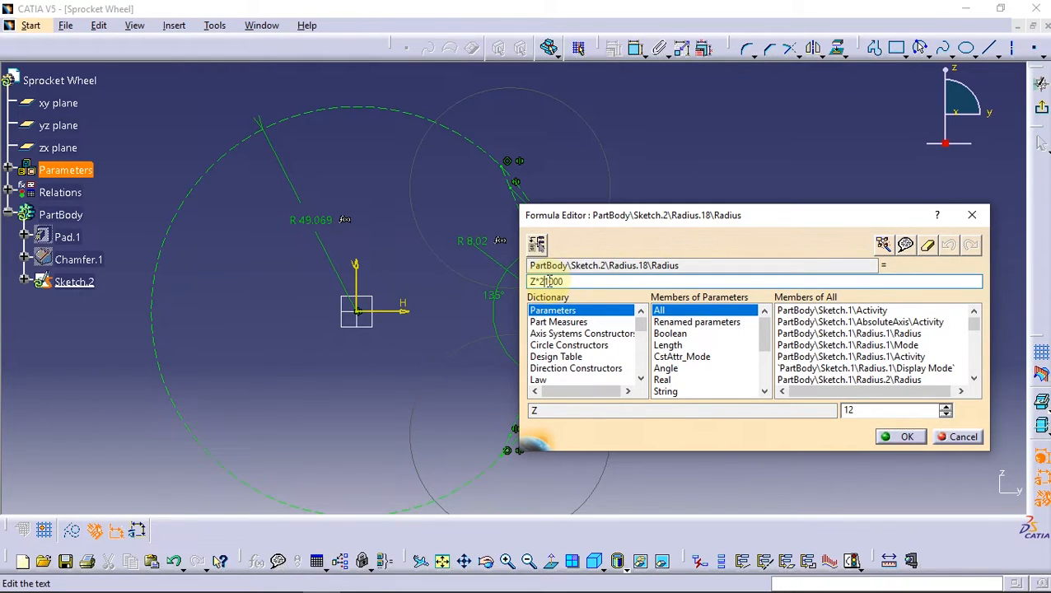
{"action": "left_click_drag", "start_coordinate": [641, 321], "coordinate": [610, 357]}
{"action": "left_click", "coordinate": [584, 369]}
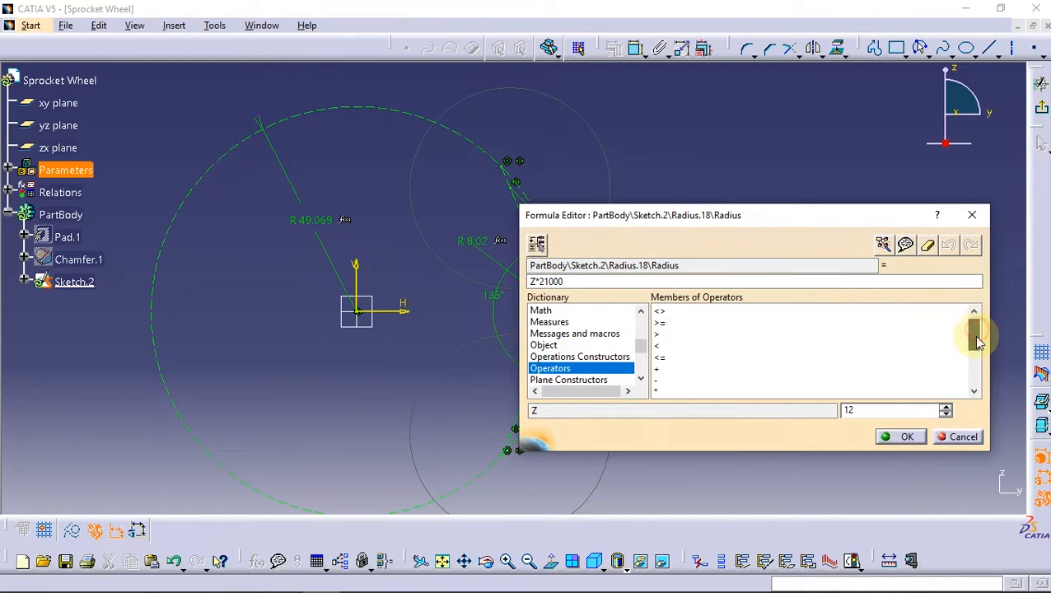
{"action": "double_click", "coordinate": [680, 368]}
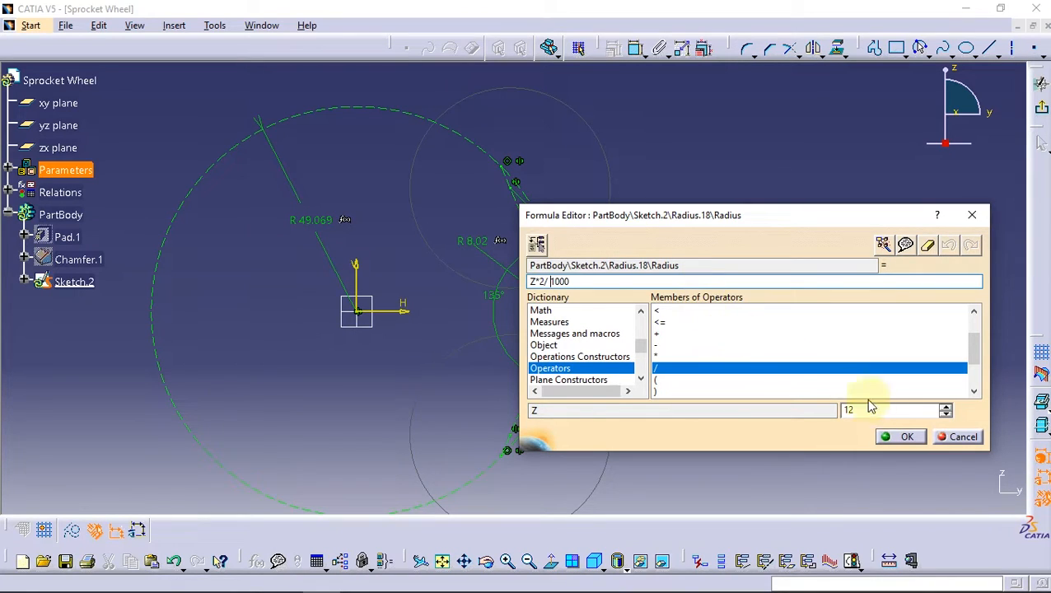
{"action": "left_click", "coordinate": [906, 439]}
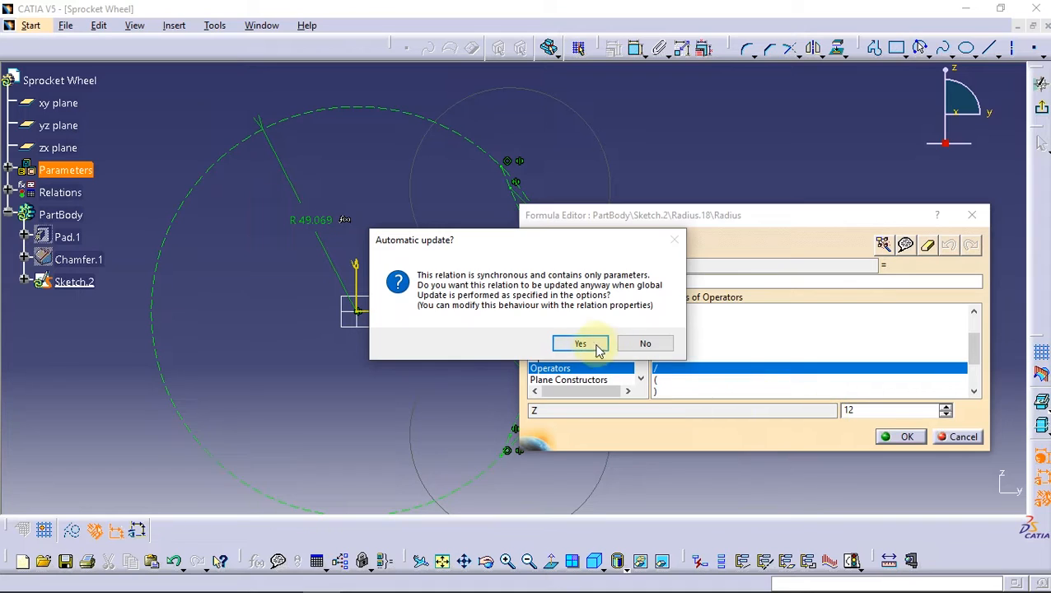
{"action": "left_click", "coordinate": [593, 346]}
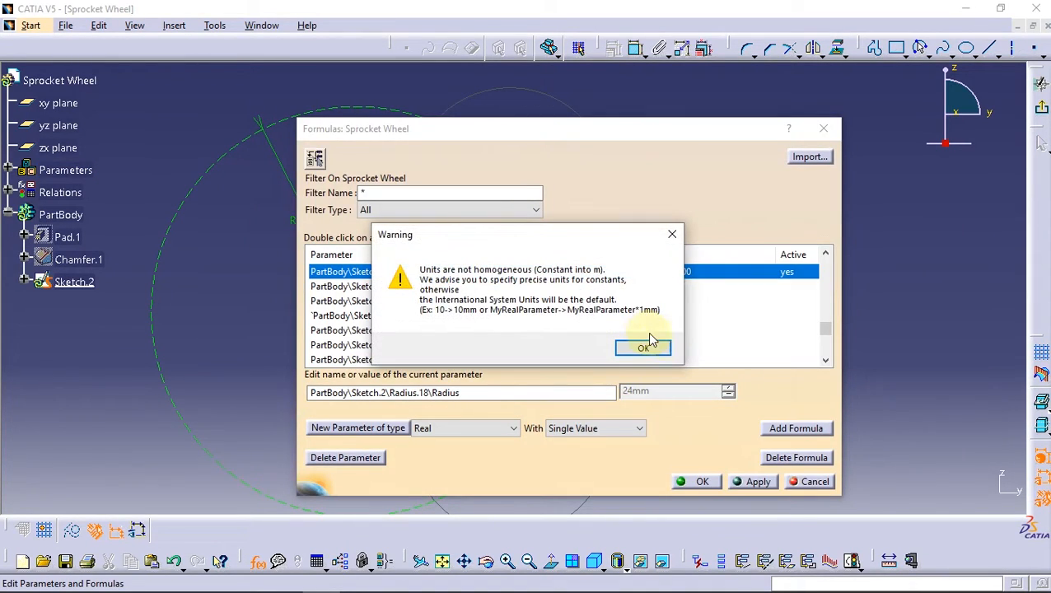
{"action": "left_click", "coordinate": [644, 350]}
Step: Drive the closing line's offset from the construction circle with the formula dr/2, accept its automatic update and finish the formula editing
{"action": "mouse_move", "coordinate": [720, 129]}
{"action": "left_mouse_down"}
{"action": "mouse_move", "coordinate": [630, 145]}
{"action": "mouse_move", "coordinate": [392, 144]}
{"action": "left_mouse_up"}
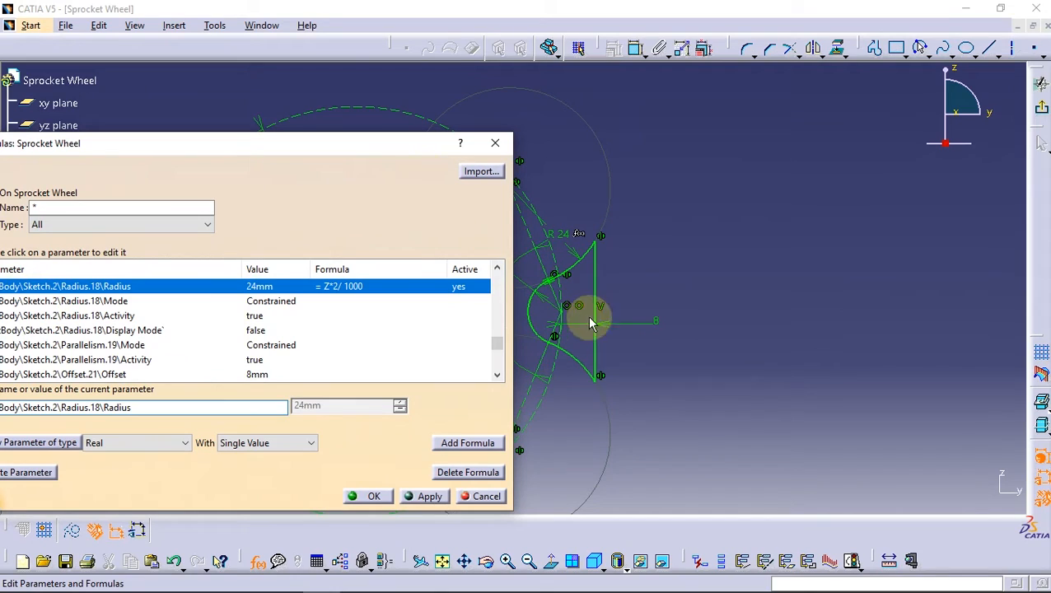
{"action": "left_click", "coordinate": [659, 324]}
{"action": "left_click_drag", "start_coordinate": [365, 142], "coordinate": [648, 115]}
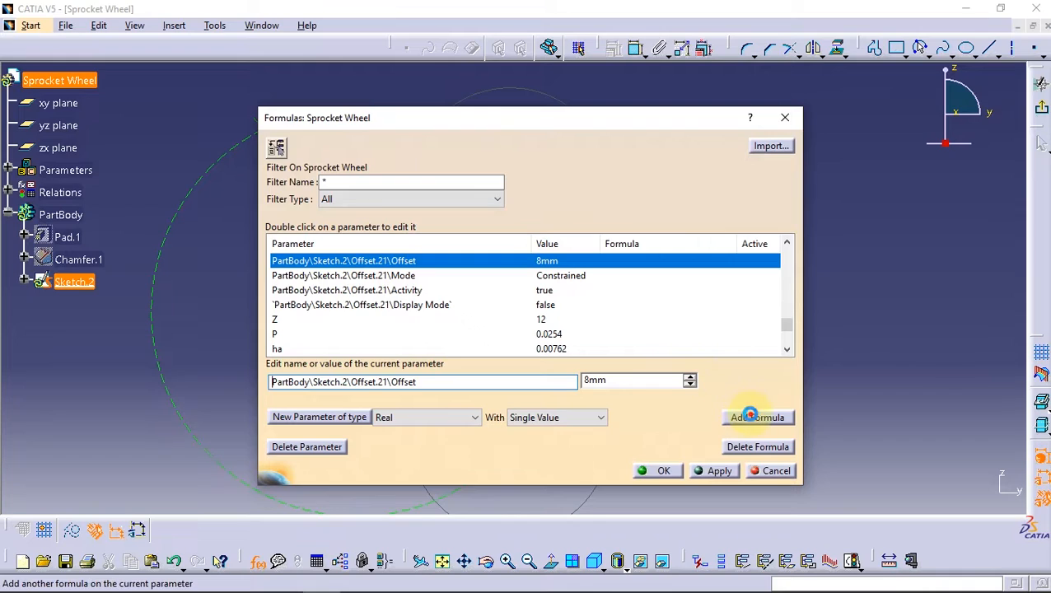
{"action": "left_click", "coordinate": [751, 417]}
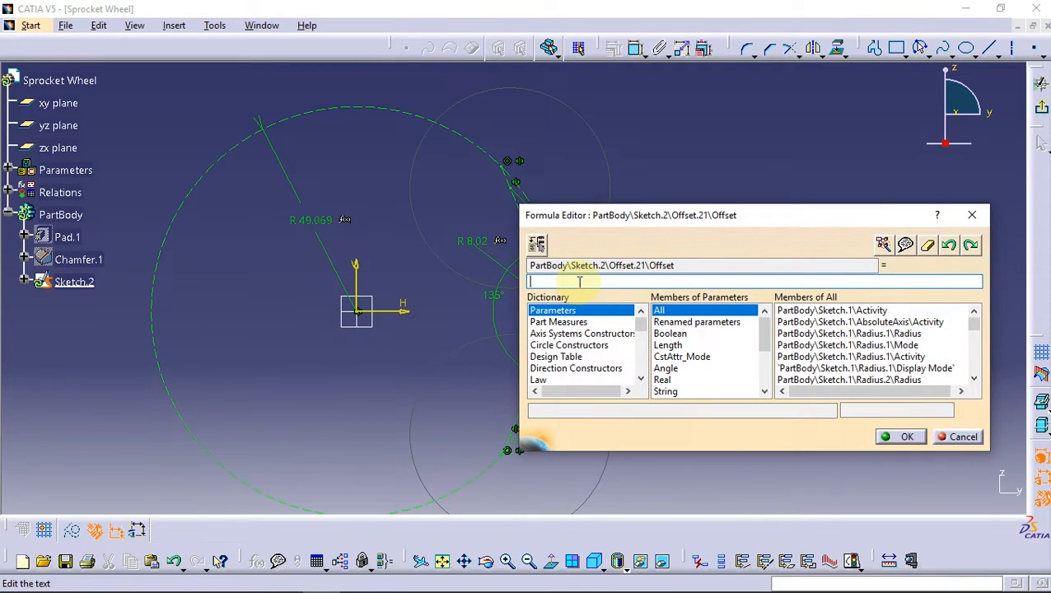
{"action": "type", "text": "dr/2"}
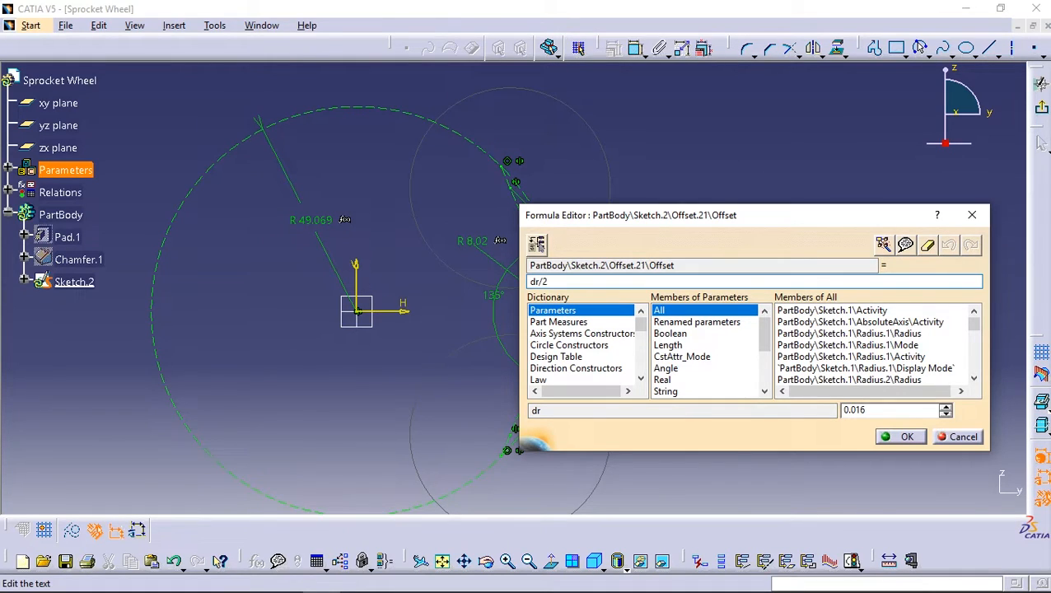
{"action": "left_click", "coordinate": [896, 436]}
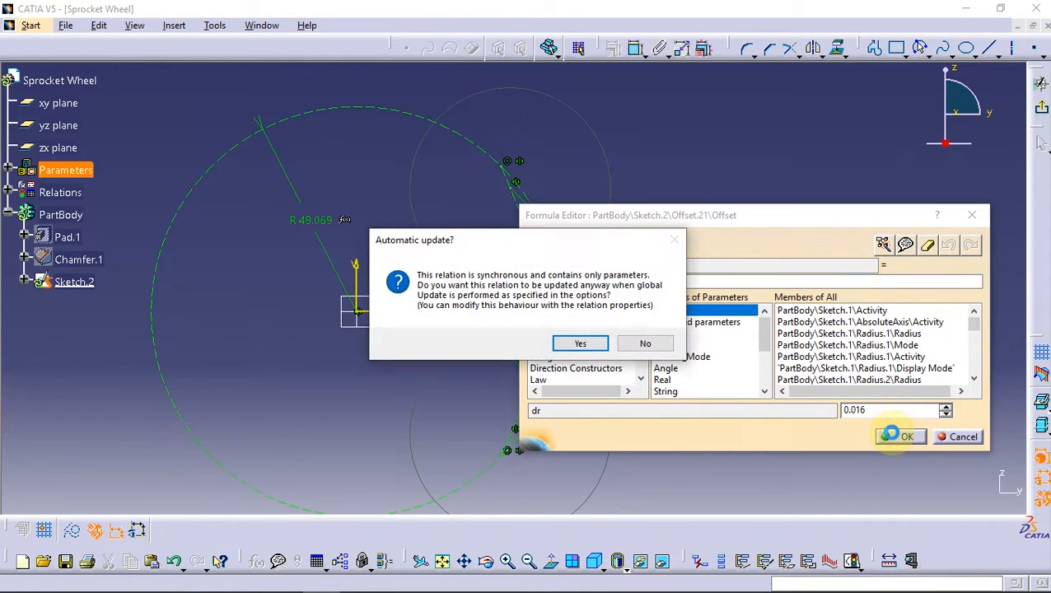
{"action": "left_click", "coordinate": [580, 345]}
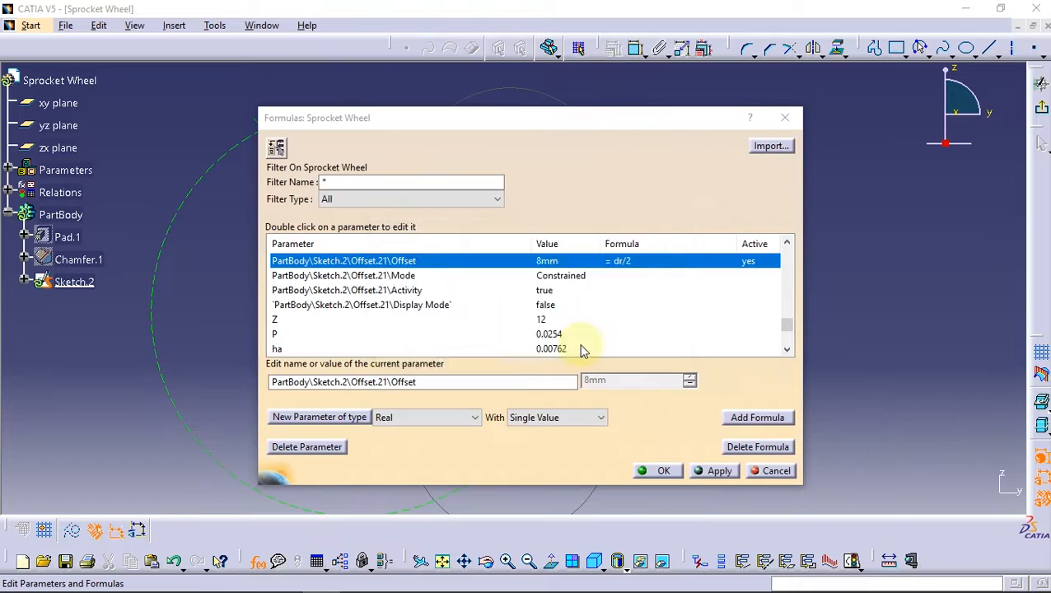
{"action": "left_click", "coordinate": [633, 349]}
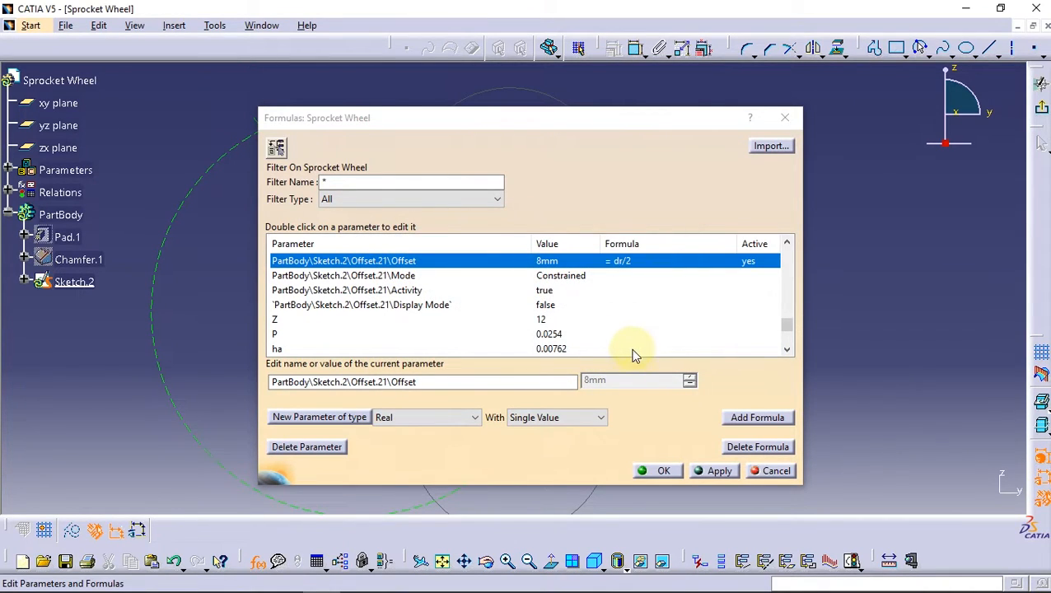
{"action": "left_click", "coordinate": [661, 471]}
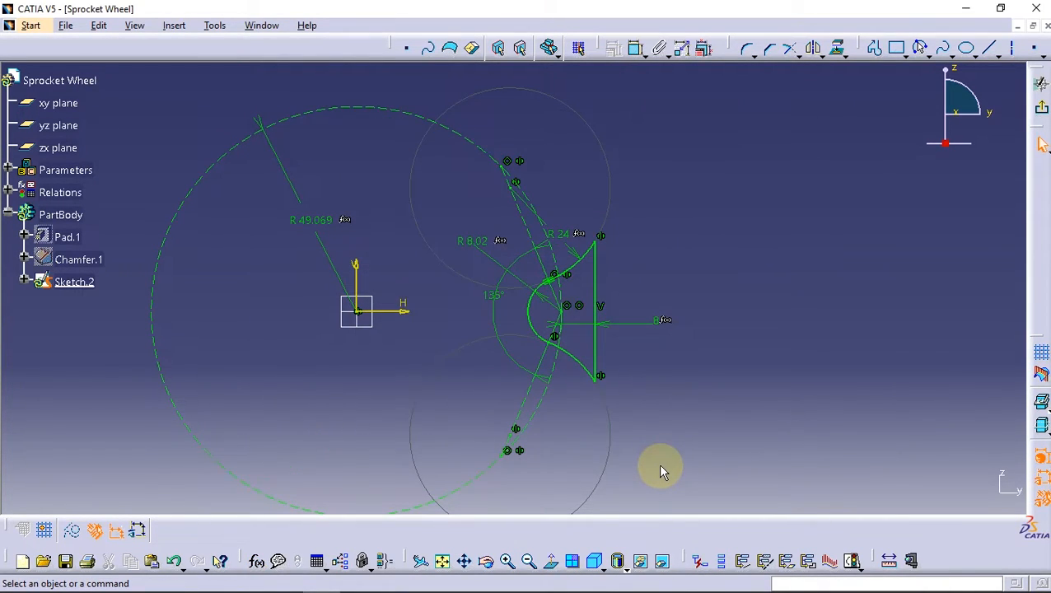
Step: Exit the tooth-gap sketch and show the hidden chamfered wheel body again
{"action": "left_click", "coordinate": [1042, 111]}
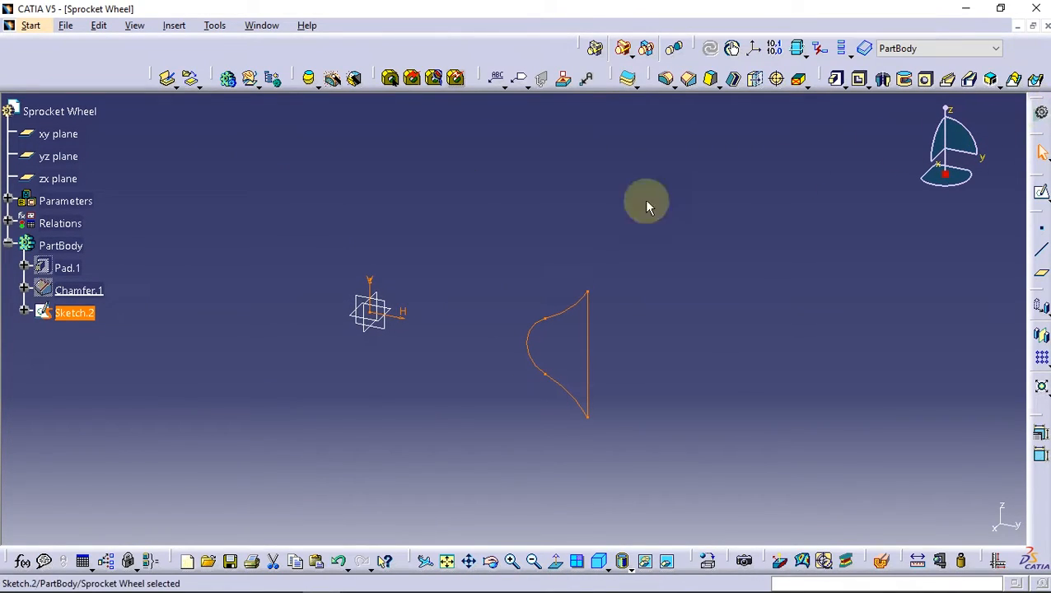
{"action": "right_click", "coordinate": [82, 290]}
{"action": "left_click", "coordinate": [112, 324]}
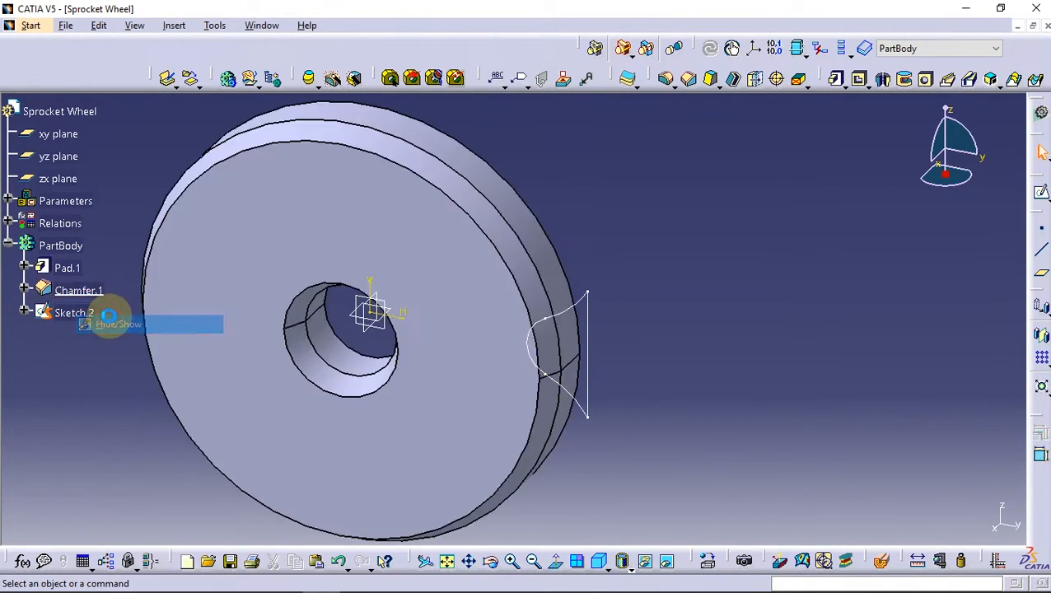
Step: Cut the tooth-gap sketch through the wheel as a pocket with its limit set to Up to next
{"action": "left_click", "coordinate": [861, 80]}
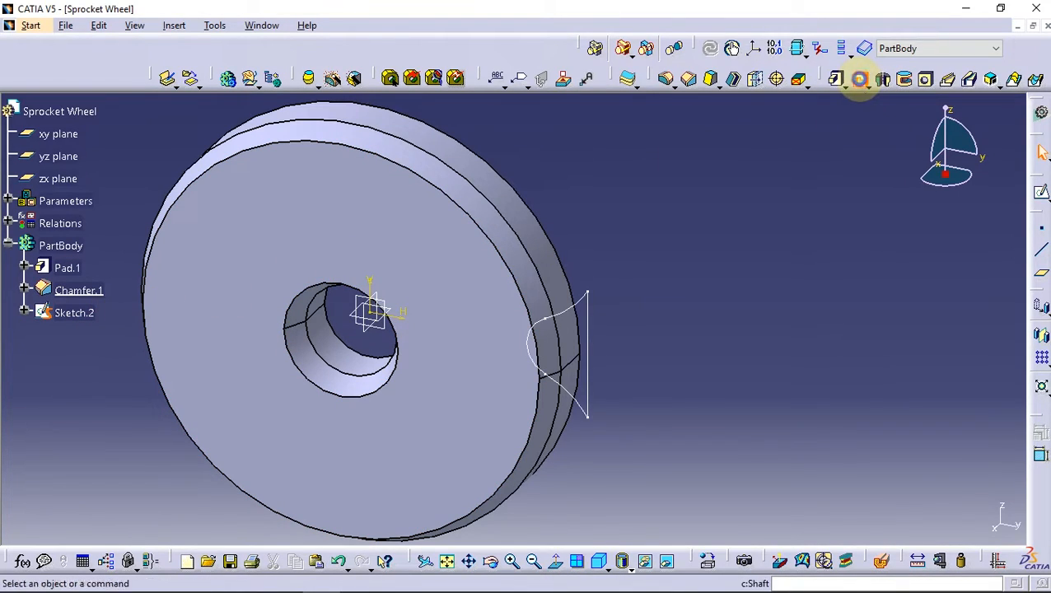
{"action": "left_click", "coordinate": [590, 336]}
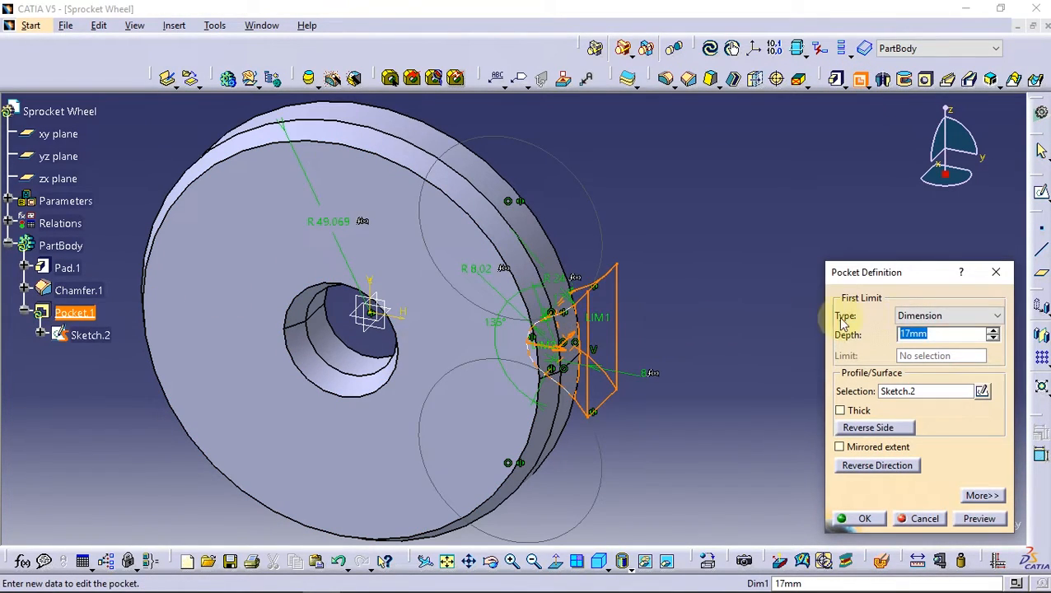
{"action": "left_click", "coordinate": [937, 316]}
{"action": "left_click", "coordinate": [931, 343]}
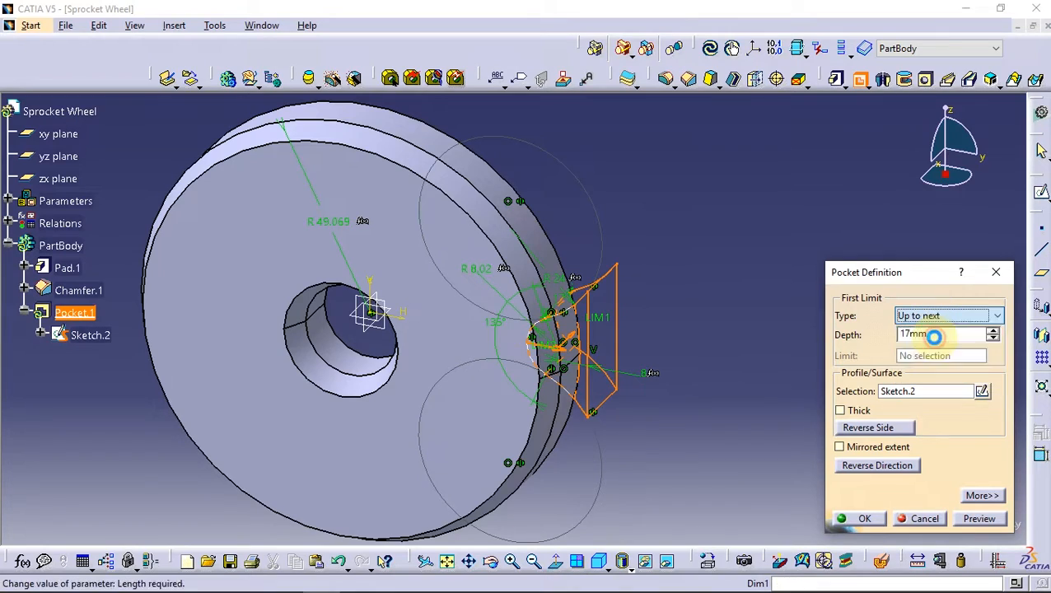
{"action": "left_click", "coordinate": [861, 519]}
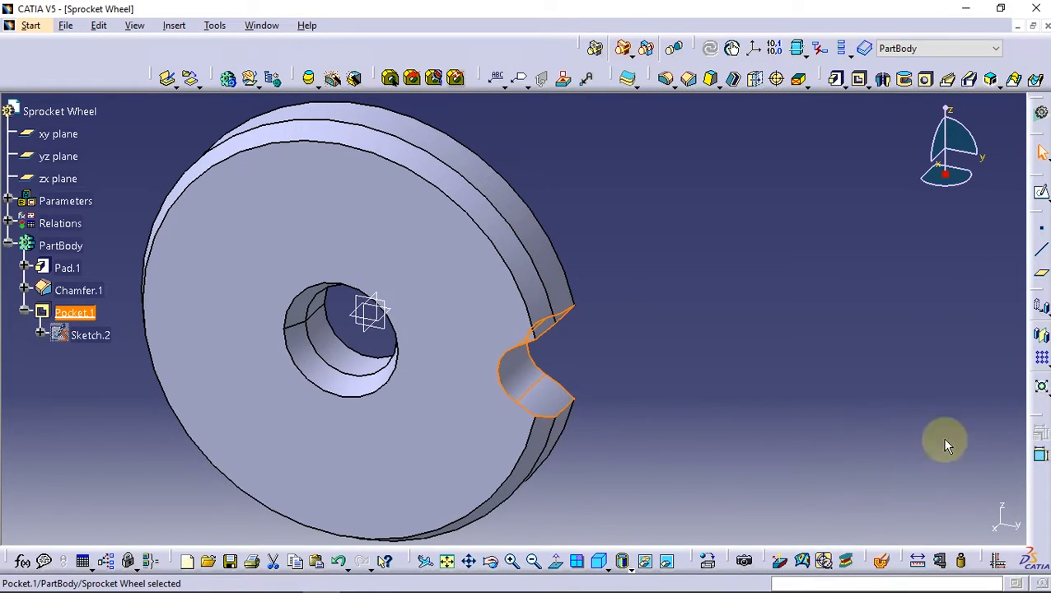
Step: Create a circular pattern of the tooth-gap pocket with 12 instances at 30deg angular spacing about the X axis
{"action": "left_click", "coordinate": [1042, 359]}
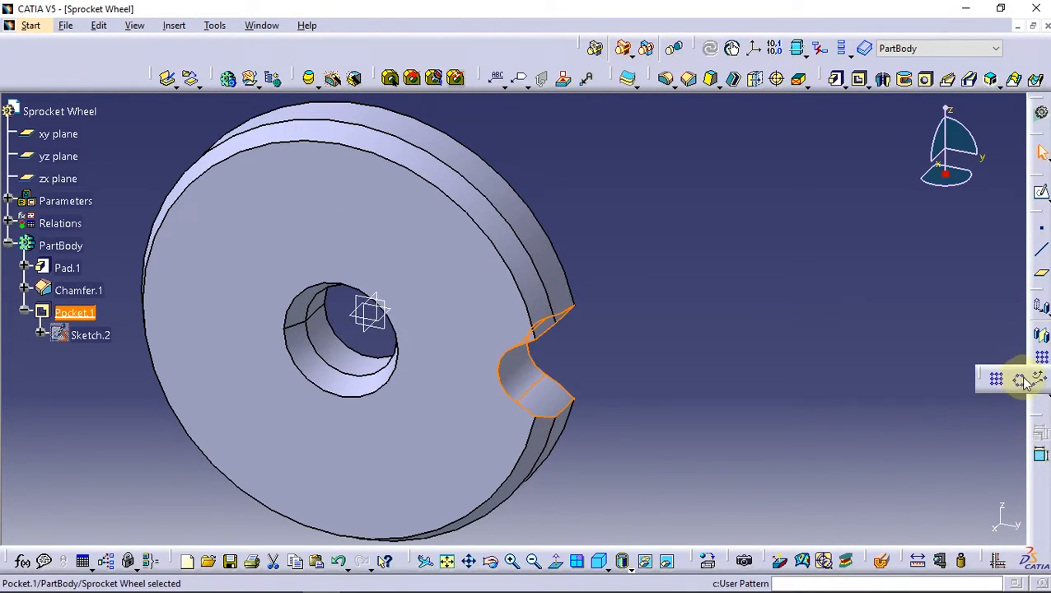
{"action": "left_click", "coordinate": [1024, 377]}
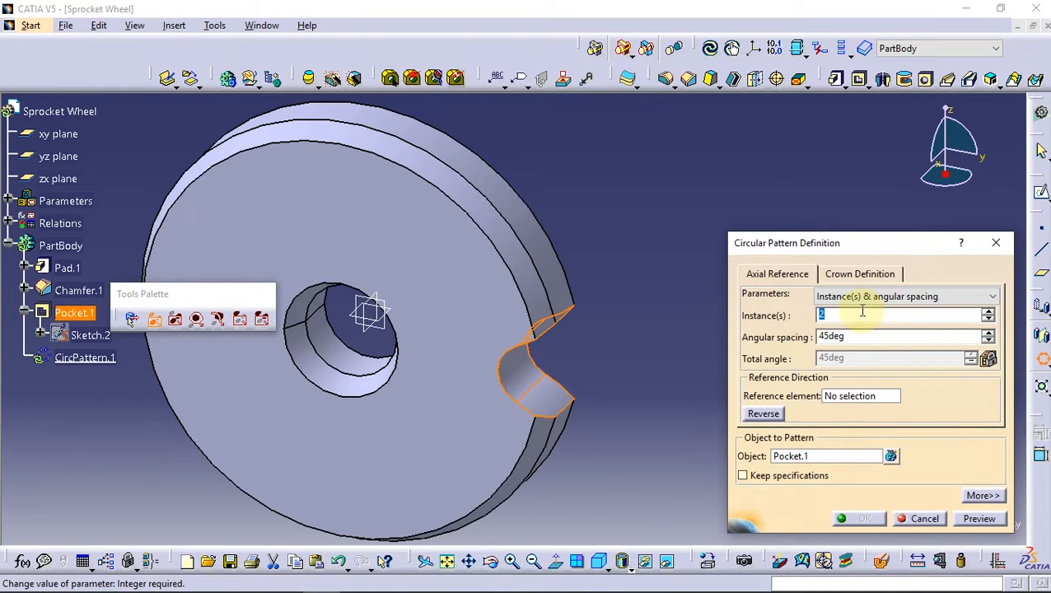
{"action": "left_click_drag", "start_coordinate": [843, 312], "coordinate": [791, 350]}
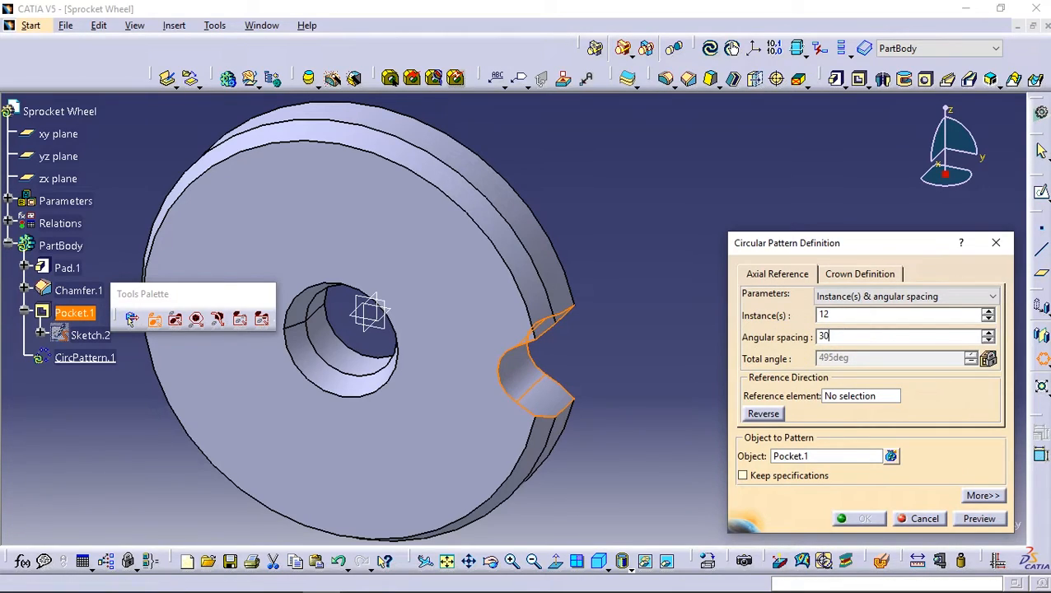
{"action": "type", "text": "30"}
{"action": "left_click", "coordinate": [827, 397]}
{"action": "right_click", "coordinate": [832, 399]}
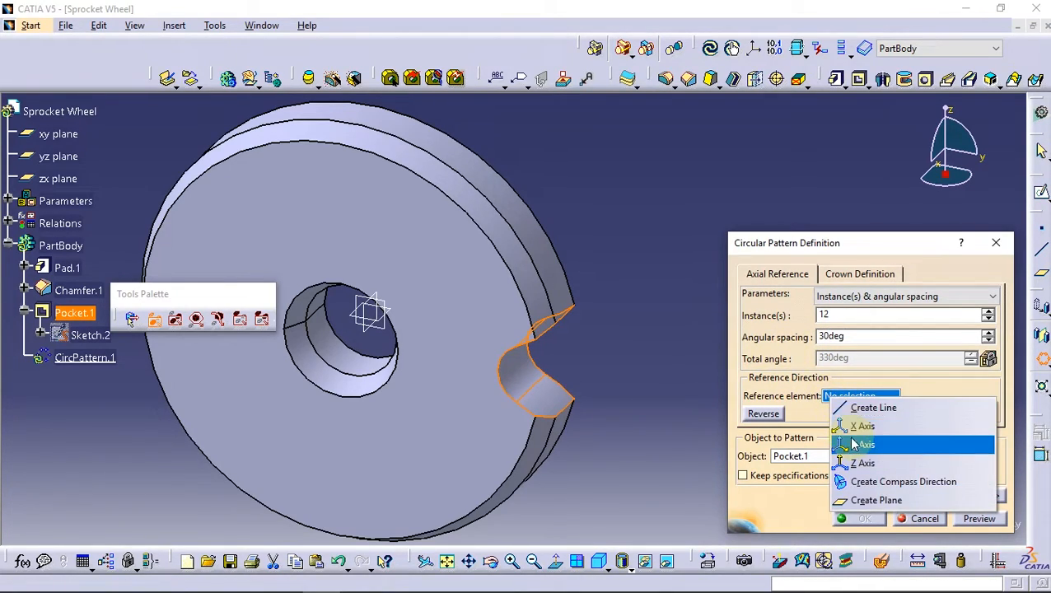
{"action": "left_click", "coordinate": [853, 427]}
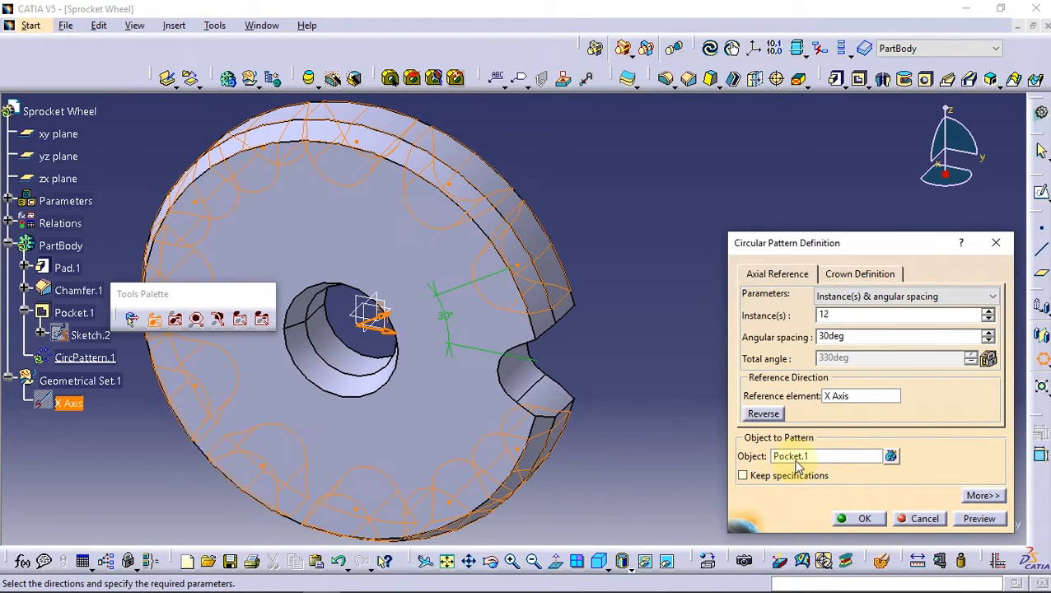
{"action": "left_click", "coordinate": [857, 519]}
{"action": "left_click", "coordinate": [688, 356]}
Step: Drive the circular pattern's AngularNumber parameter with the formula Z and accept its automatic update
{"action": "middle_click_drag", "start_coordinate": [395, 343], "coordinate": [470, 365]}
{"action": "left_click", "coordinate": [448, 323]}
{"action": "middle_click", "coordinate": [470, 363]}
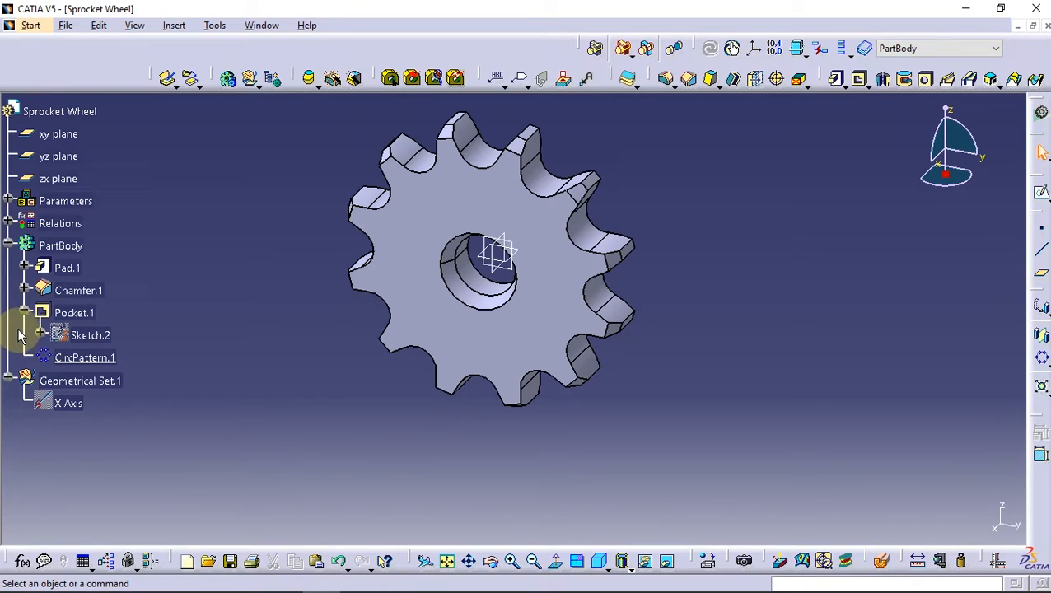
{"action": "left_click", "coordinate": [8, 378]}
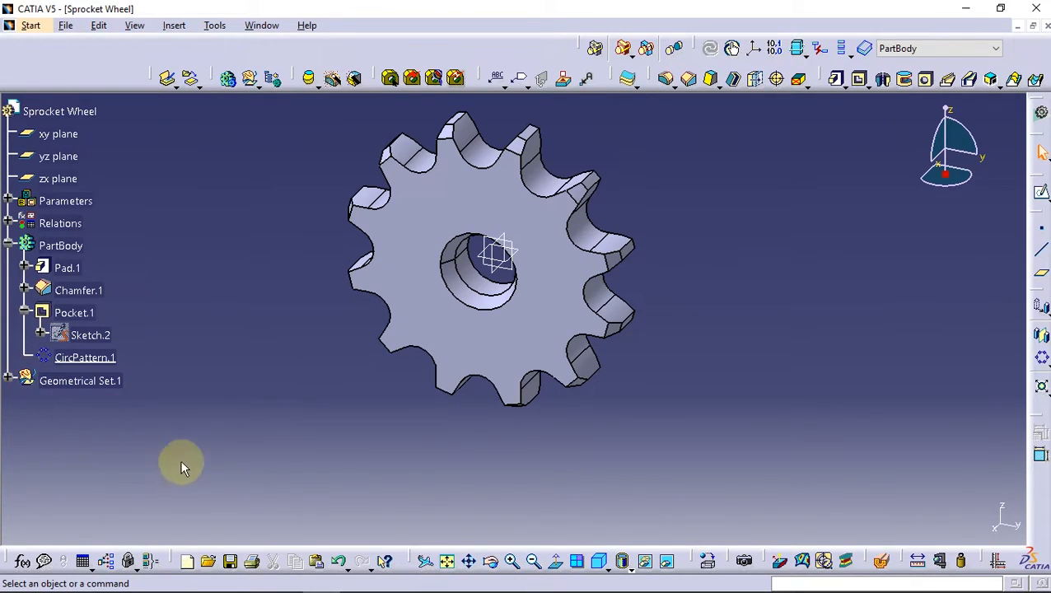
{"action": "left_click", "coordinate": [24, 563]}
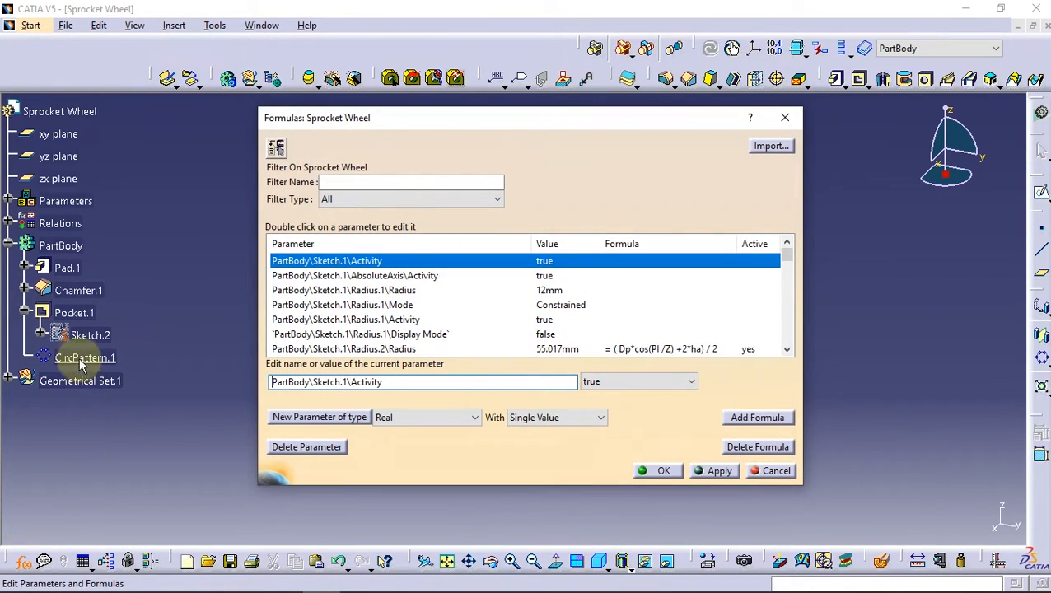
{"action": "left_click", "coordinate": [95, 359]}
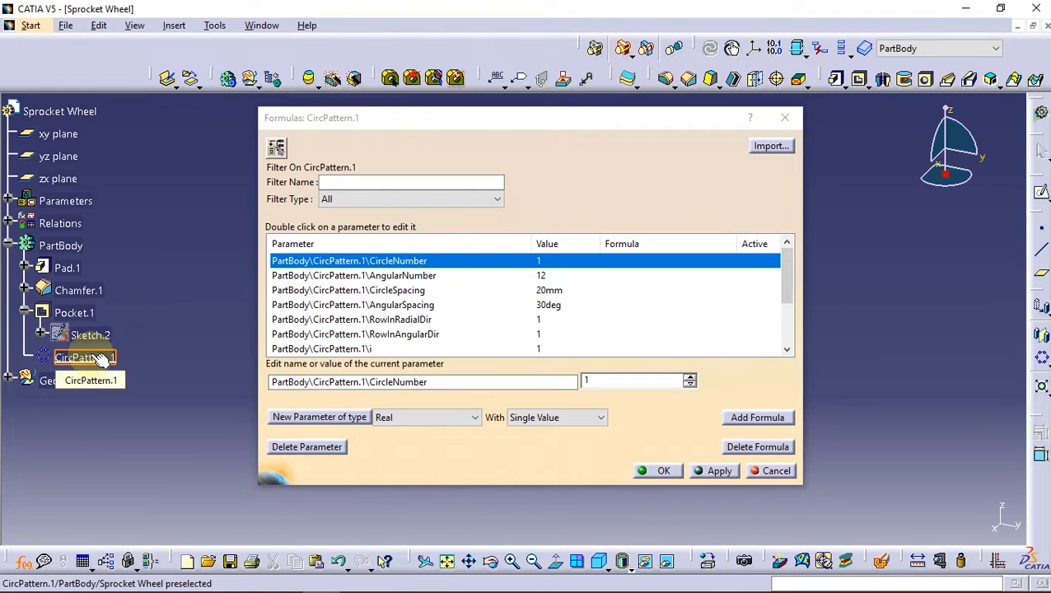
{"action": "left_click", "coordinate": [398, 277]}
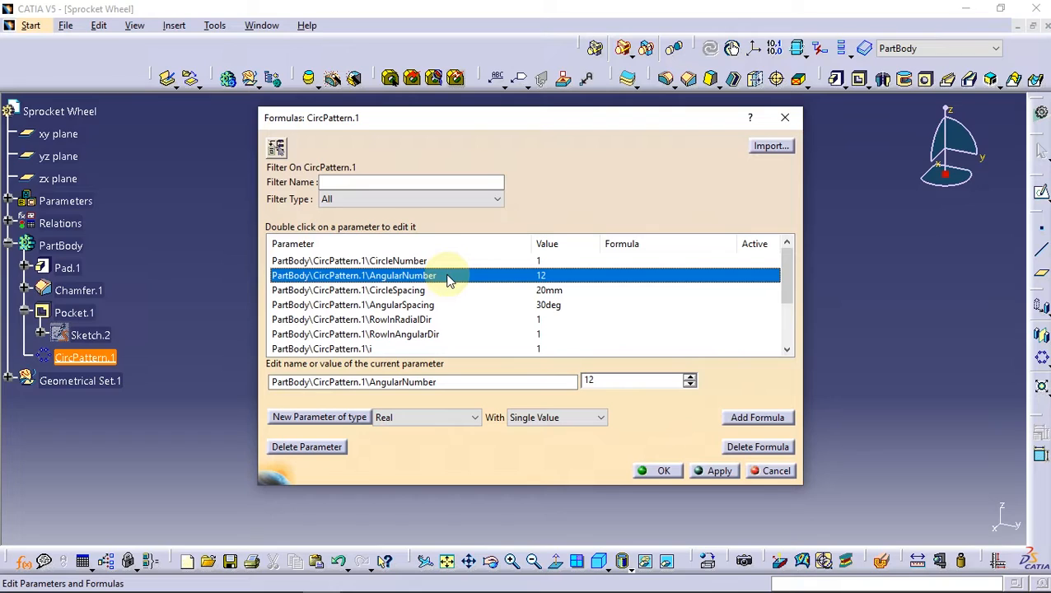
{"action": "left_click", "coordinate": [748, 417]}
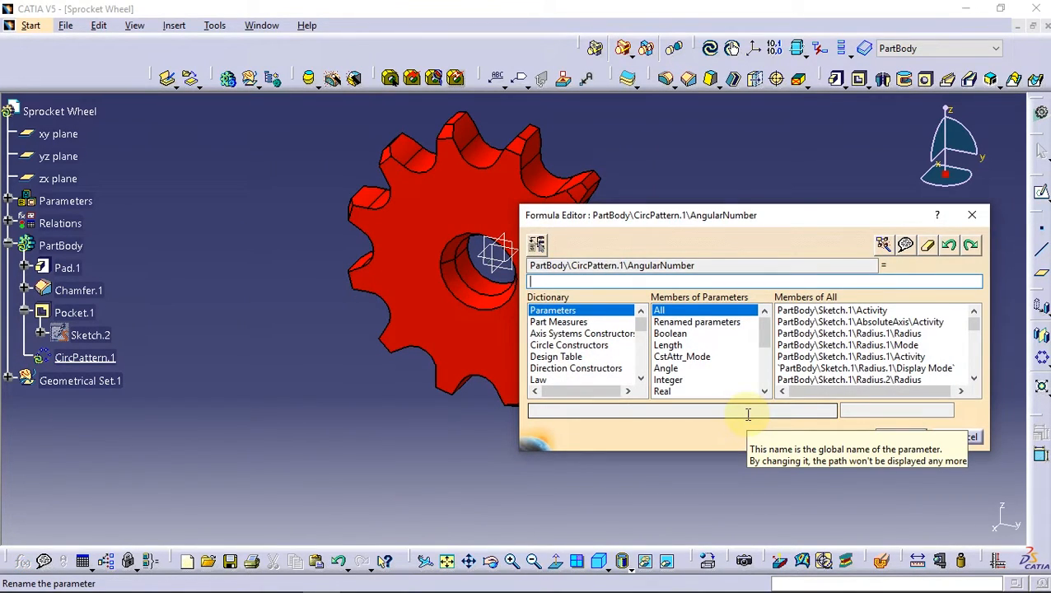
{"action": "type", "text": "Z"}
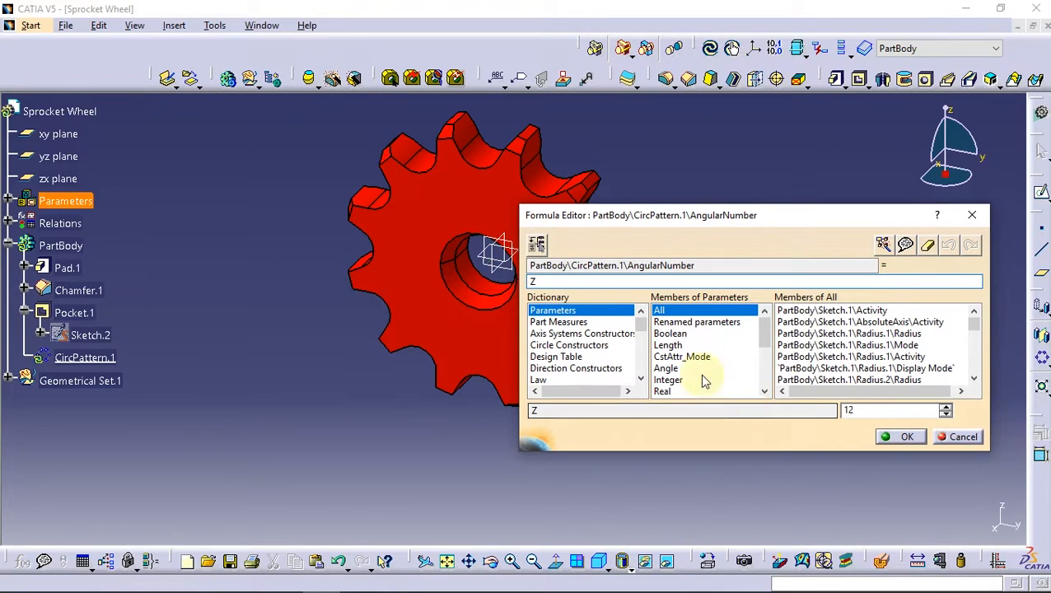
{"action": "left_click", "coordinate": [901, 437]}
{"action": "left_click", "coordinate": [581, 344]}
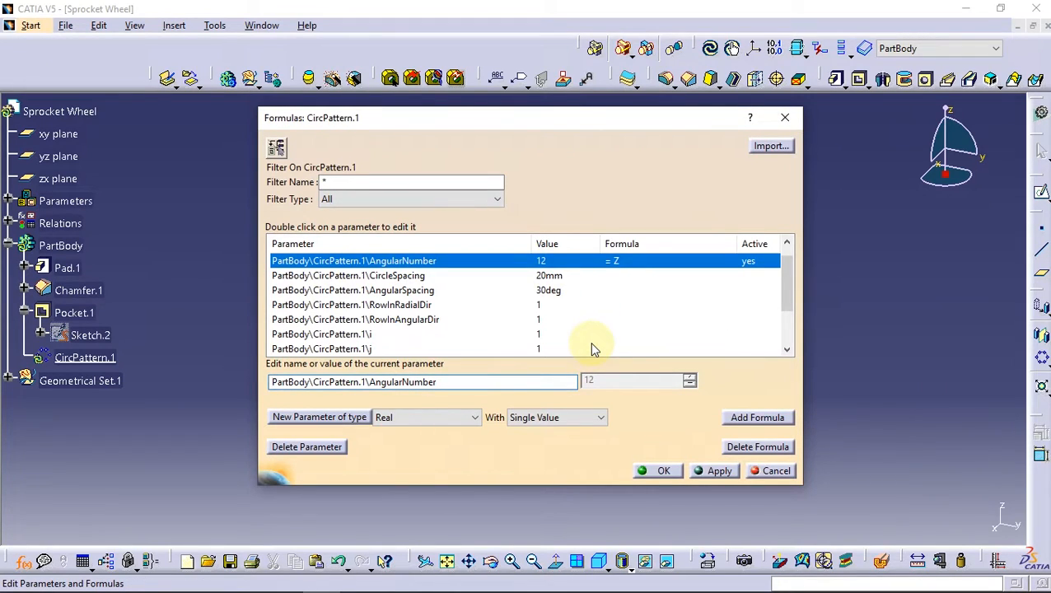
Step: Drive the circular pattern's AngularSpacing parameter with the formula 360deg /Z, taking the deg unit from the Units dictionary
{"action": "left_click", "coordinate": [390, 293]}
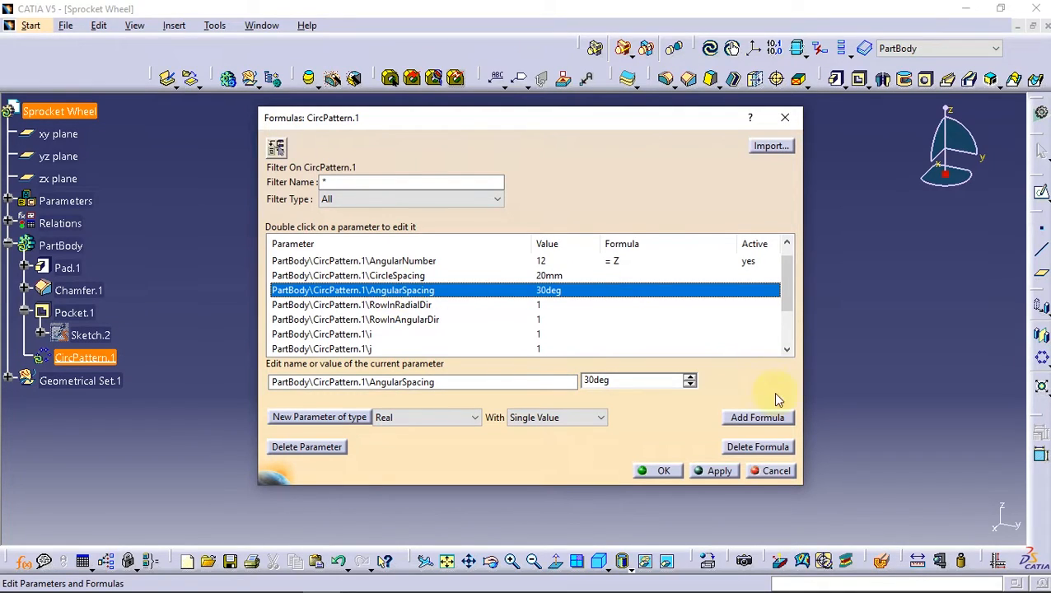
{"action": "left_click", "coordinate": [757, 417]}
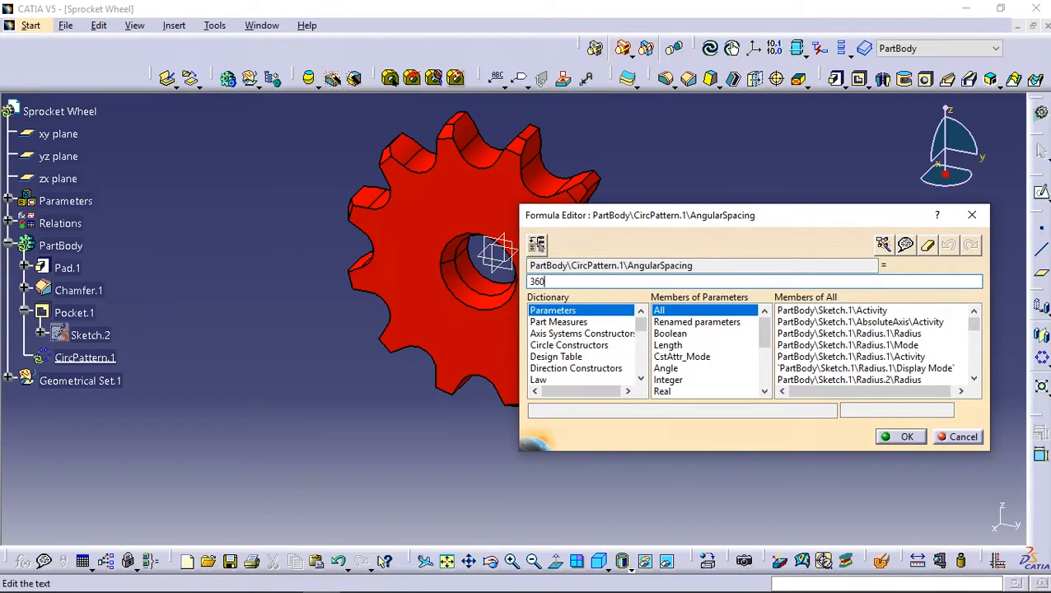
{"action": "left_click_drag", "start_coordinate": [640, 329], "coordinate": [638, 363]}
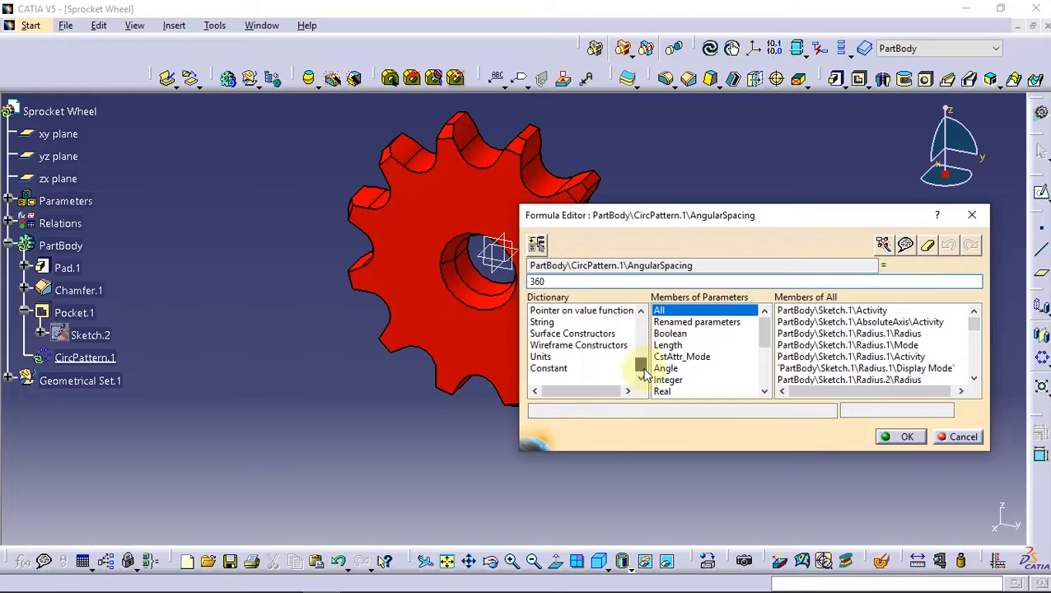
{"action": "left_click", "coordinate": [544, 358]}
{"action": "left_click_drag", "start_coordinate": [972, 324], "coordinate": [973, 337]}
{"action": "left_click", "coordinate": [974, 390]}
{"action": "left_click", "coordinate": [973, 391]}
{"action": "left_click", "coordinate": [973, 390]}
{"action": "left_click", "coordinate": [973, 391]}
{"action": "left_click", "coordinate": [974, 391]}
{"action": "left_click", "coordinate": [976, 392]}
{"action": "mouse_move", "coordinate": [975, 343]}
{"action": "left_mouse_down"}
{"action": "mouse_move", "coordinate": [977, 387]}
{"action": "mouse_move", "coordinate": [968, 329]}
{"action": "left_mouse_up"}
{"action": "left_click", "coordinate": [975, 391]}
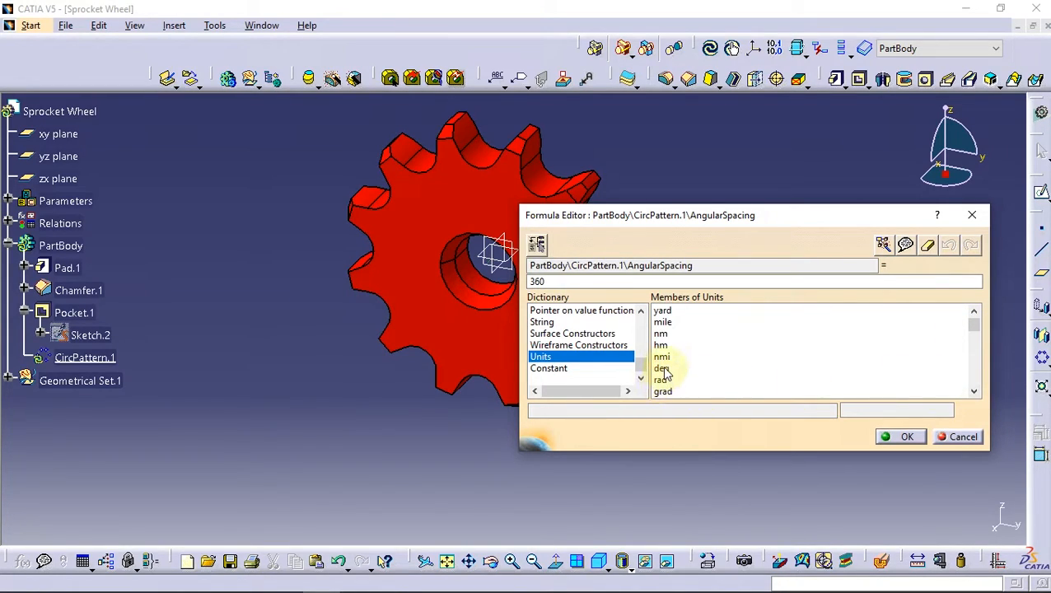
{"action": "double_click", "coordinate": [663, 369]}
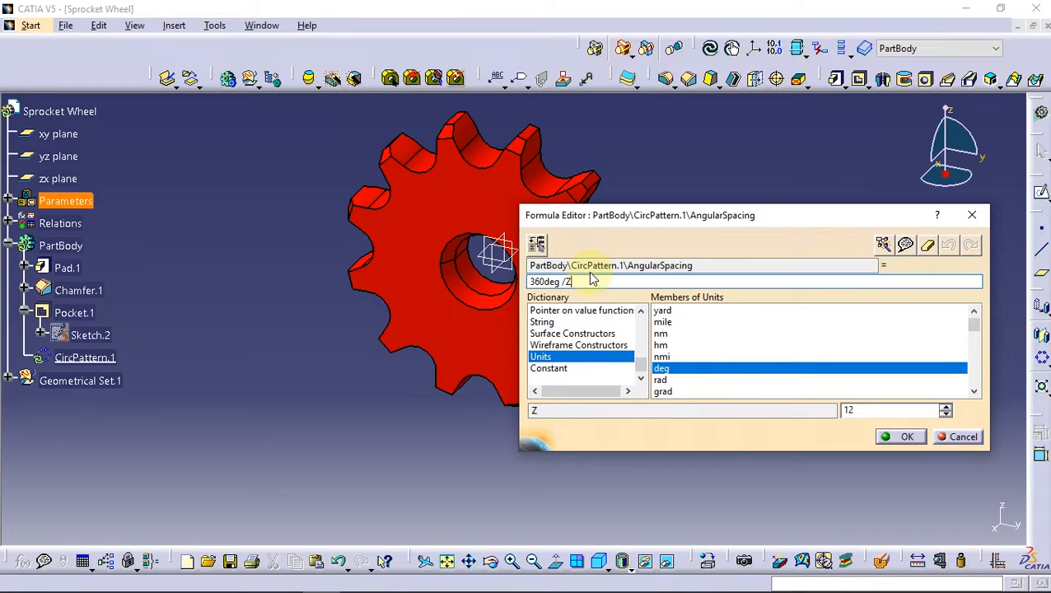
{"action": "left_click", "coordinate": [898, 437]}
{"action": "left_click", "coordinate": [581, 345]}
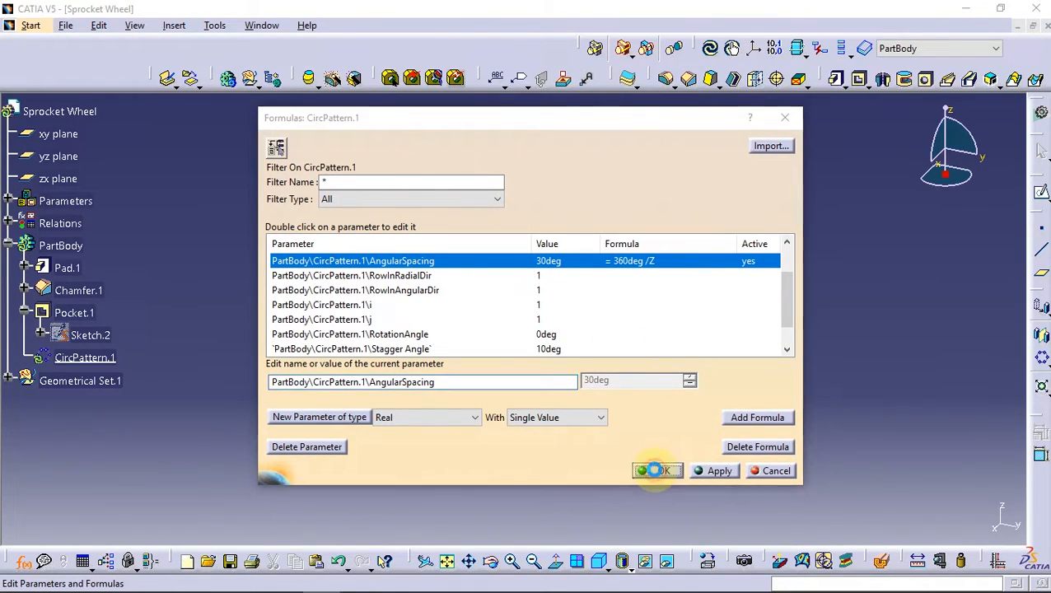
{"action": "left_click", "coordinate": [657, 473]}
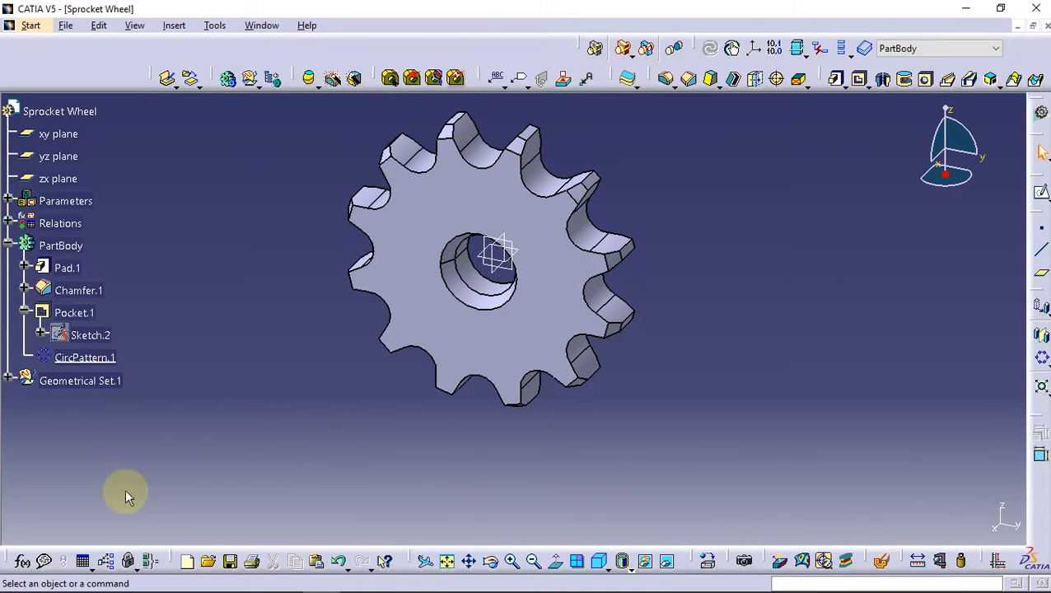
Step: Try to change the tooth-count parameter Z to the Integer type in the part's formula parameters
{"action": "left_click", "coordinate": [22, 560]}
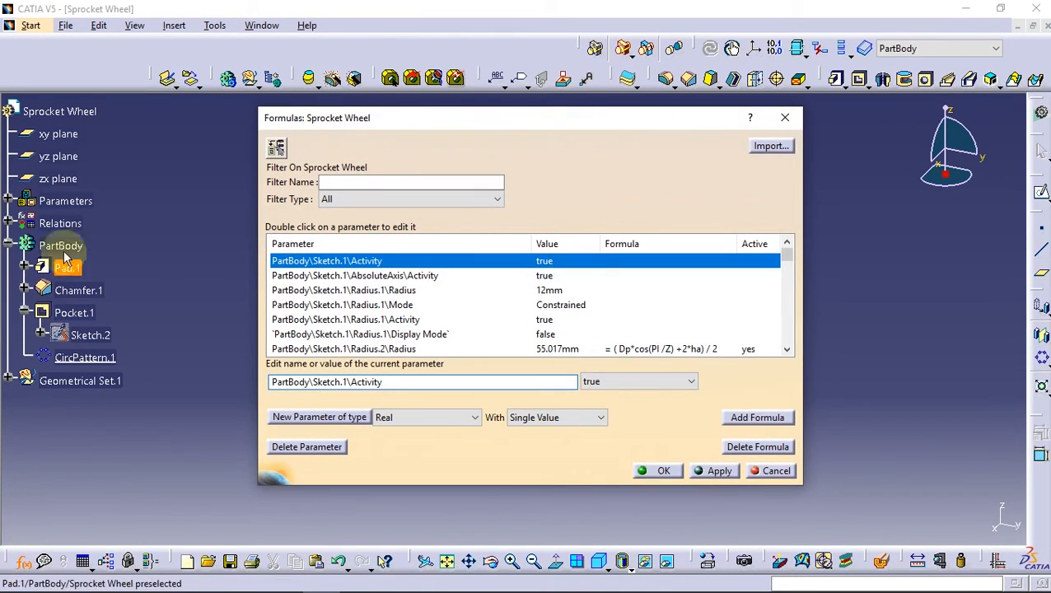
{"action": "left_click", "coordinate": [8, 201]}
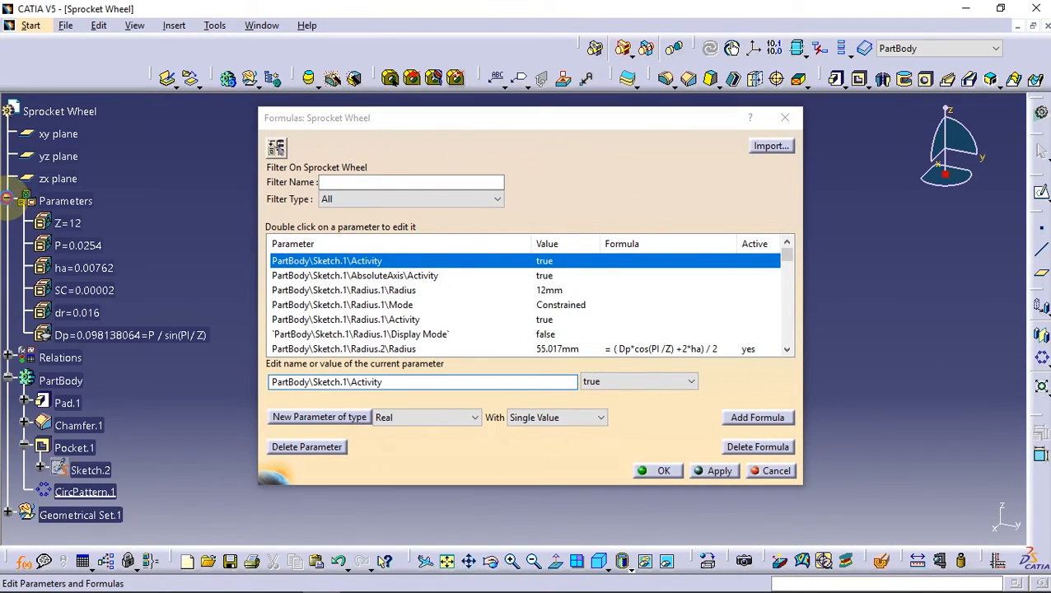
{"action": "left_click", "coordinate": [69, 223]}
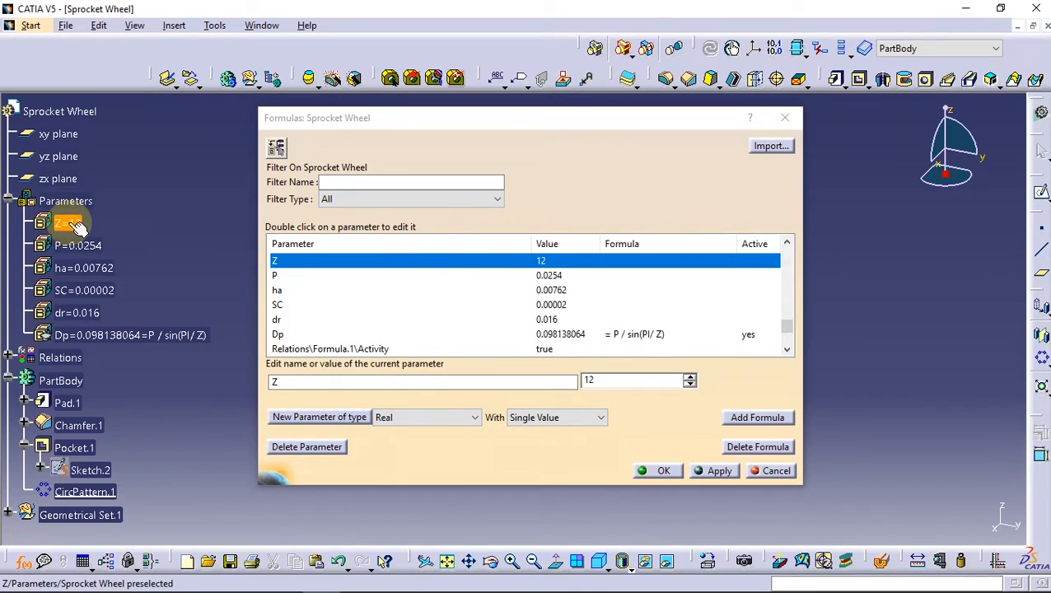
{"action": "left_click", "coordinate": [434, 422]}
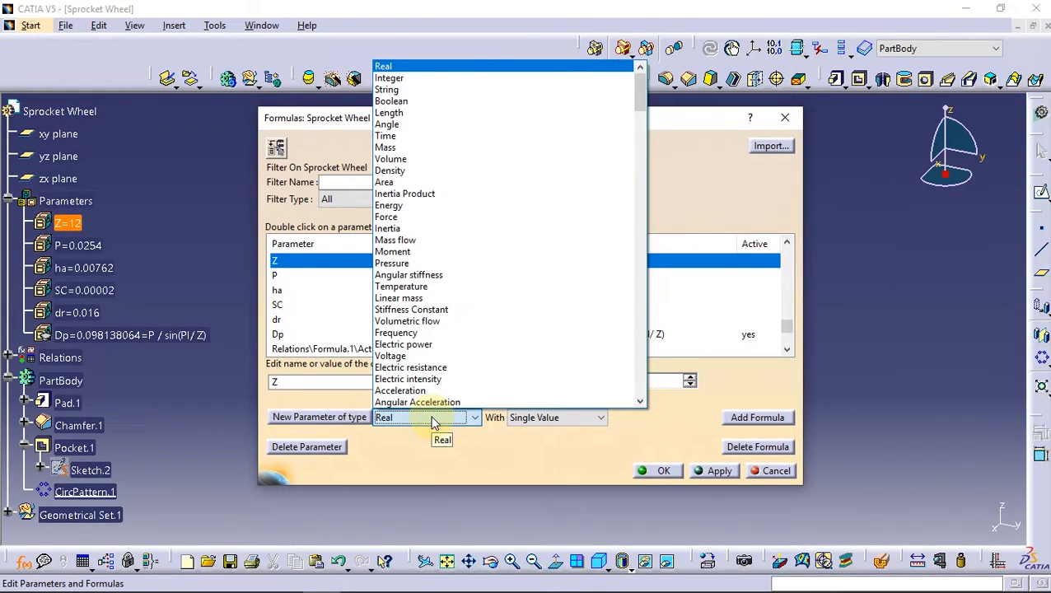
{"action": "left_click", "coordinate": [396, 79]}
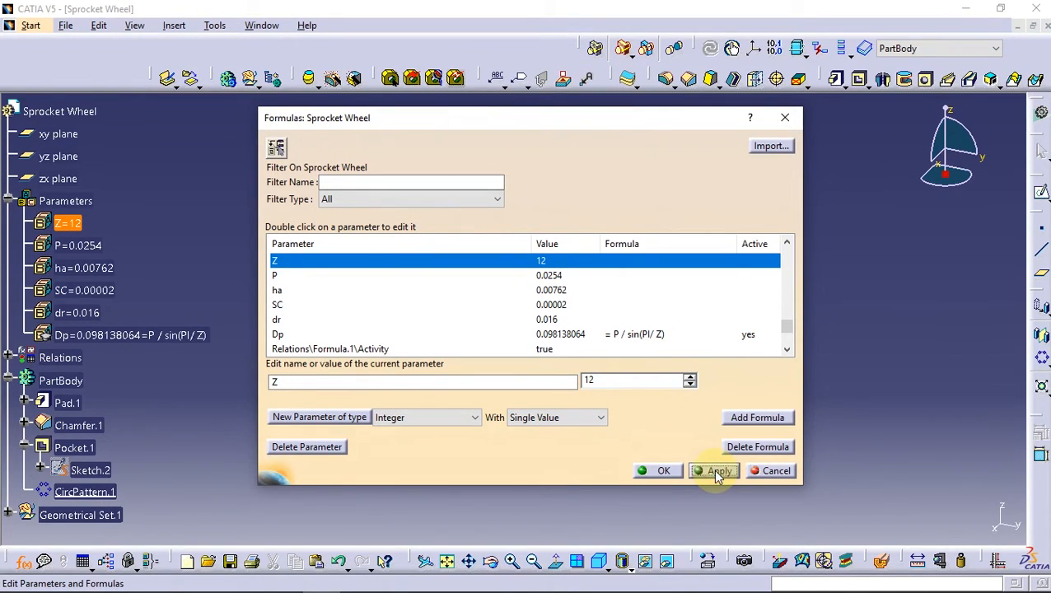
{"action": "left_click", "coordinate": [661, 472]}
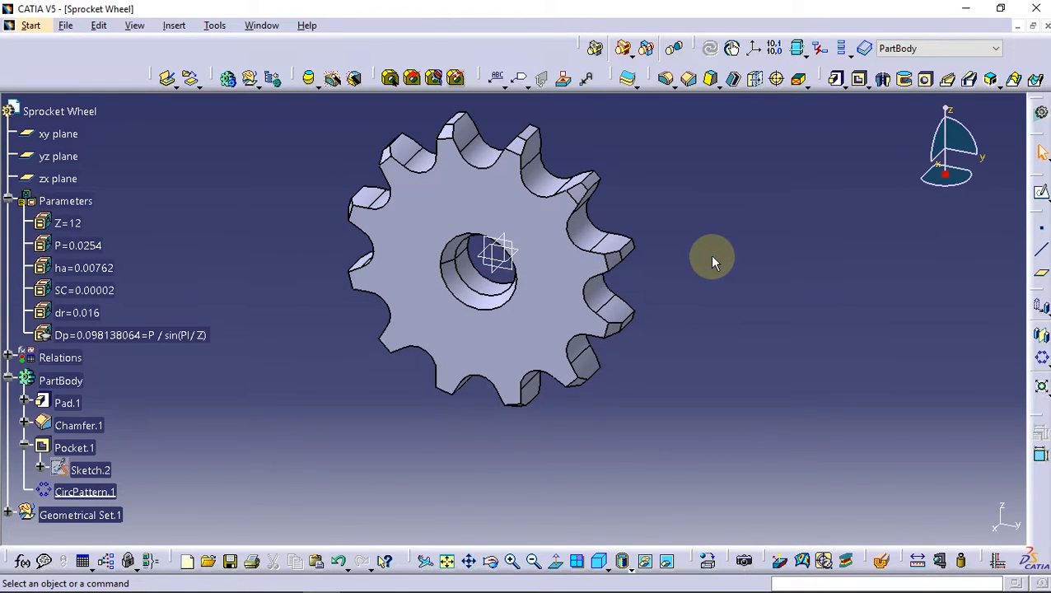
Step: Set the tooth-count parameter Z to 15 and inspect the regenerated sprocket wheel
{"action": "left_click", "coordinate": [10, 380]}
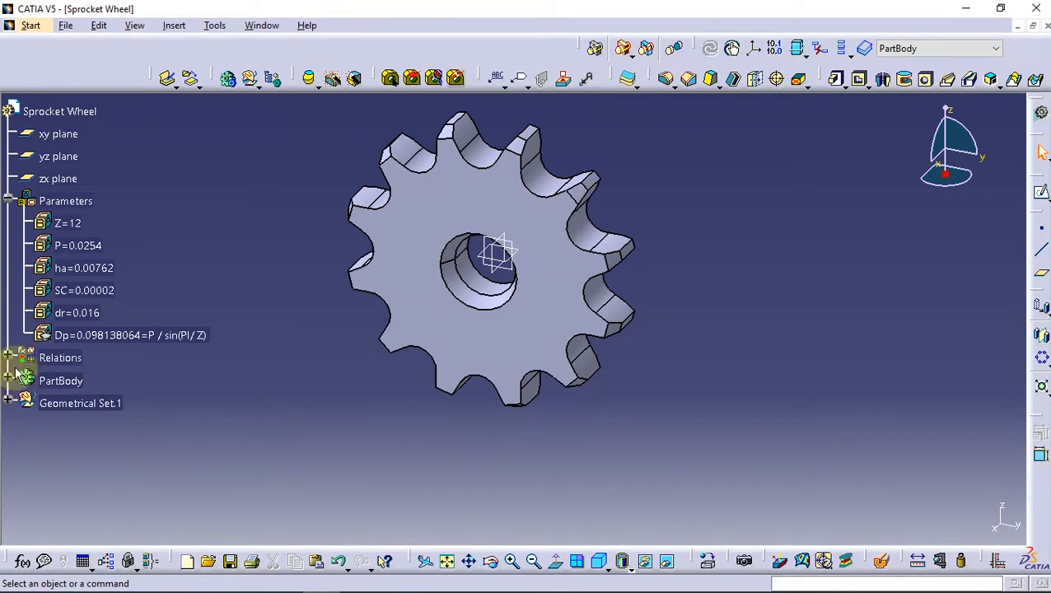
{"action": "double_click", "coordinate": [74, 224]}
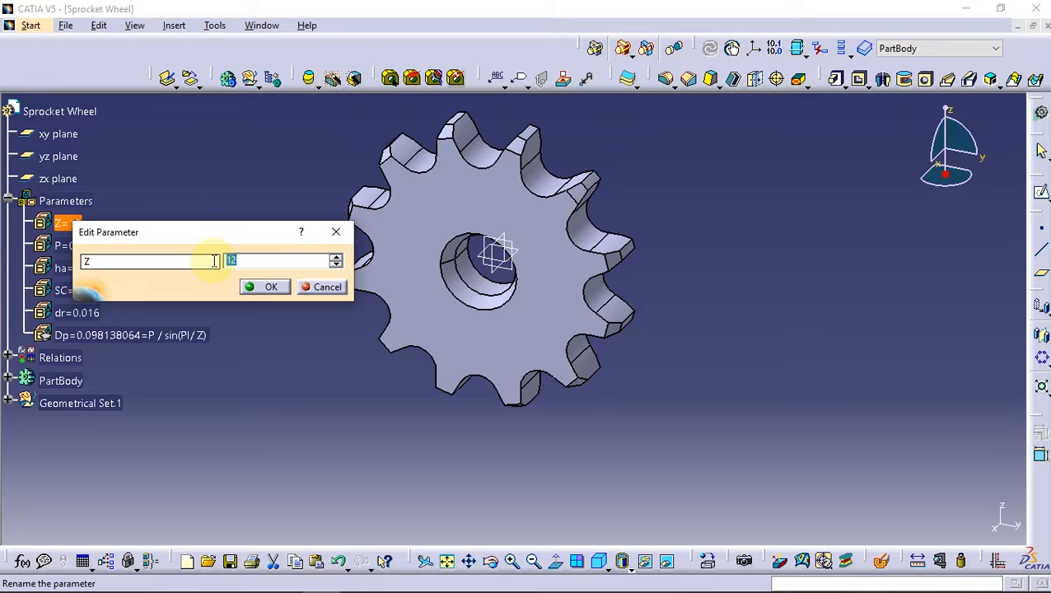
{"action": "type", "text": "15"}
{"action": "left_click", "coordinate": [262, 286]}
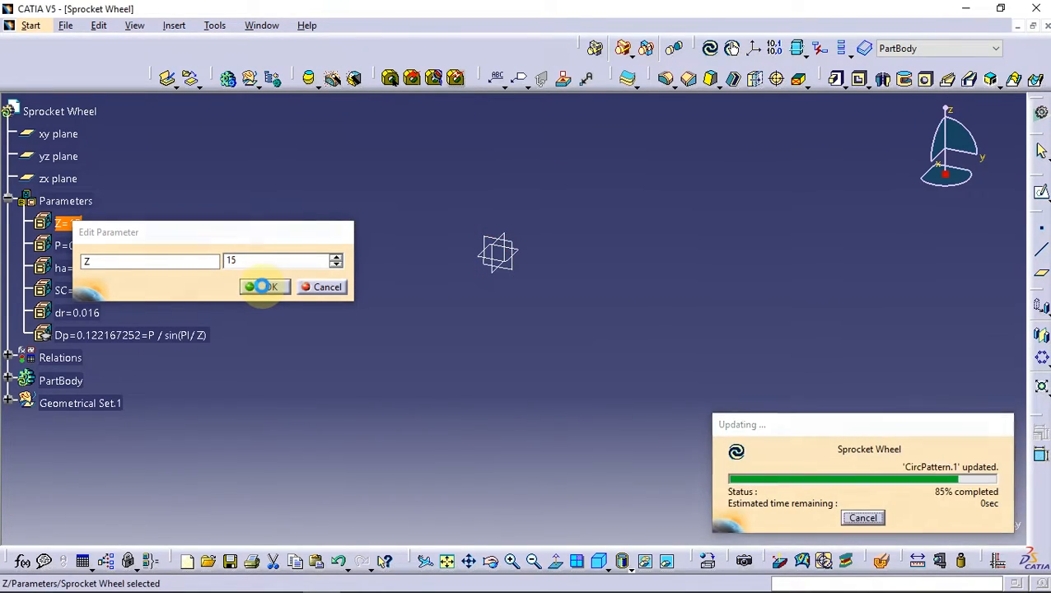
{"action": "left_click", "coordinate": [738, 270]}
{"action": "middle_click_drag", "start_coordinate": [517, 295], "coordinate": [398, 319]}
{"action": "scroll", "coordinate": [517, 300], "scroll_direction": "up", "scroll_amount": 1}
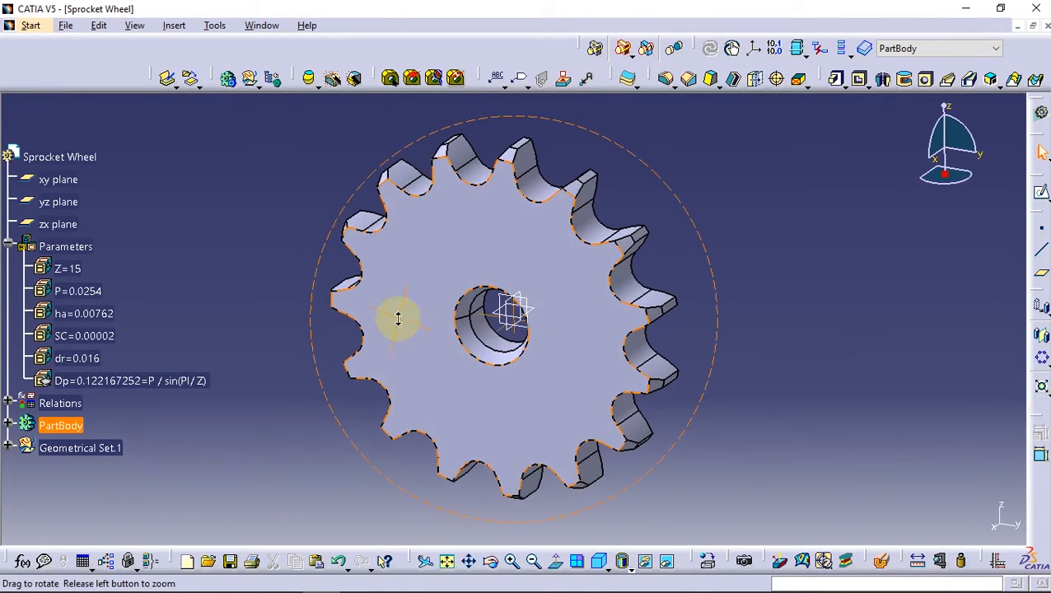
Step: Test the parametric wheel with the tooth-count parameter Z set to 18 and to 10
{"action": "double_click", "coordinate": [67, 269]}
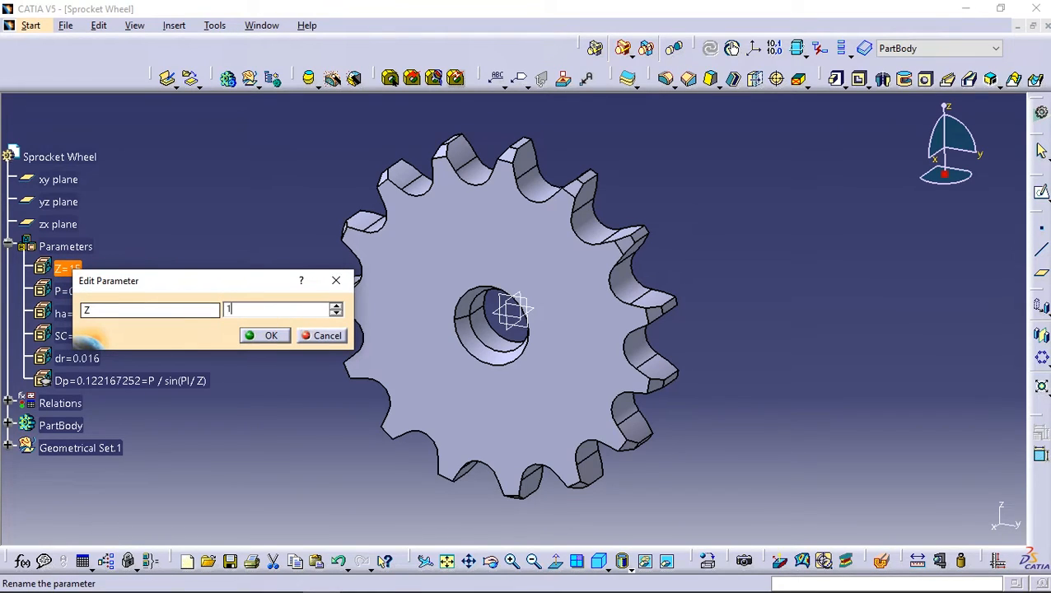
{"action": "left_click", "coordinate": [271, 335]}
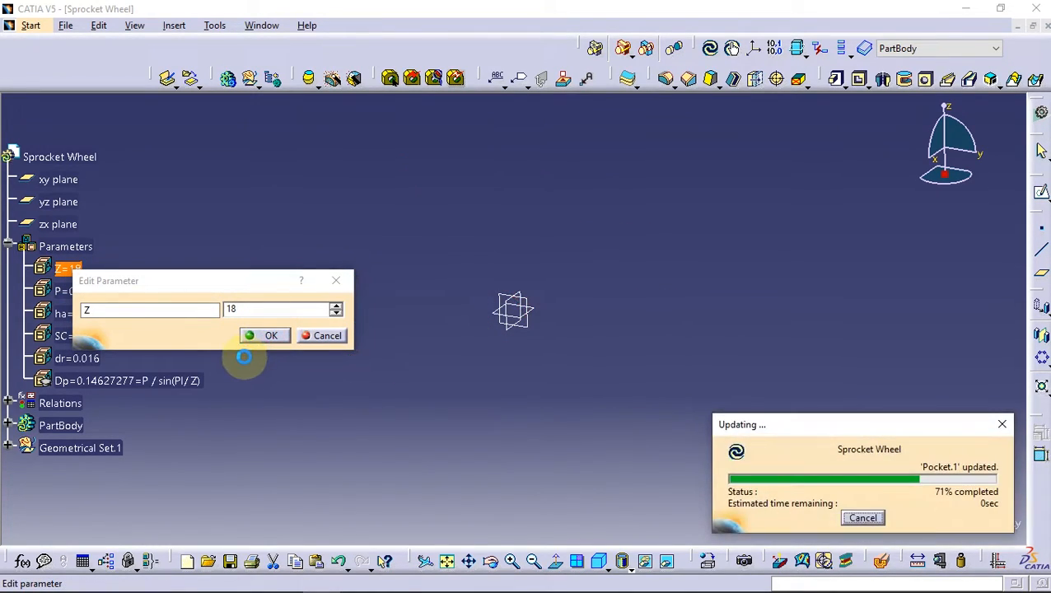
{"action": "double_click", "coordinate": [69, 269]}
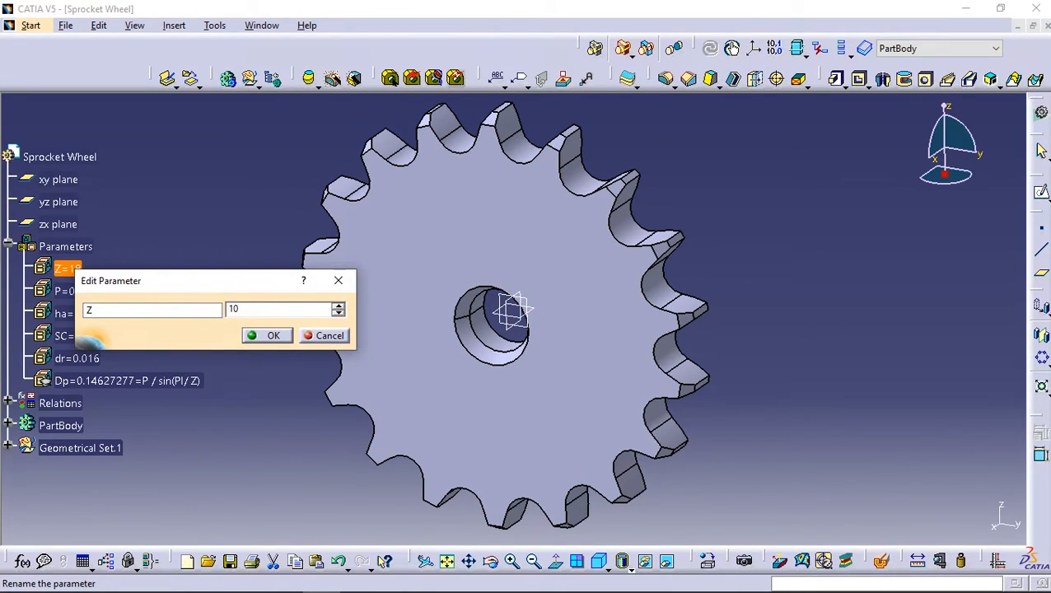
{"action": "left_click", "coordinate": [270, 336]}
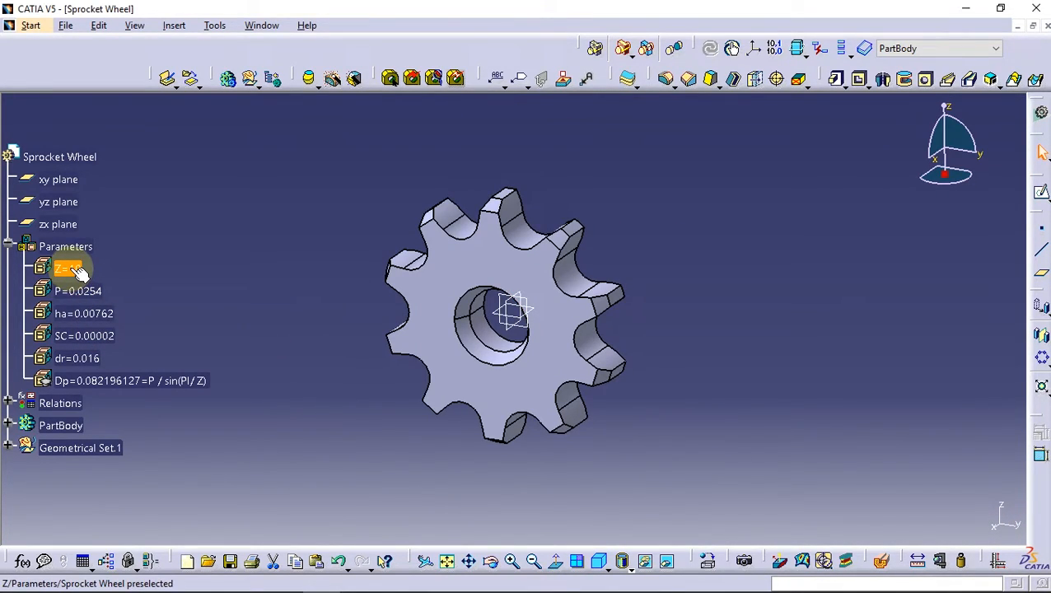
Step: Set the tooth-count parameter Z to 20 and view the whole updated sprocket wheel
{"action": "double_click", "coordinate": [68, 267]}
{"action": "double_click", "coordinate": [233, 308]}
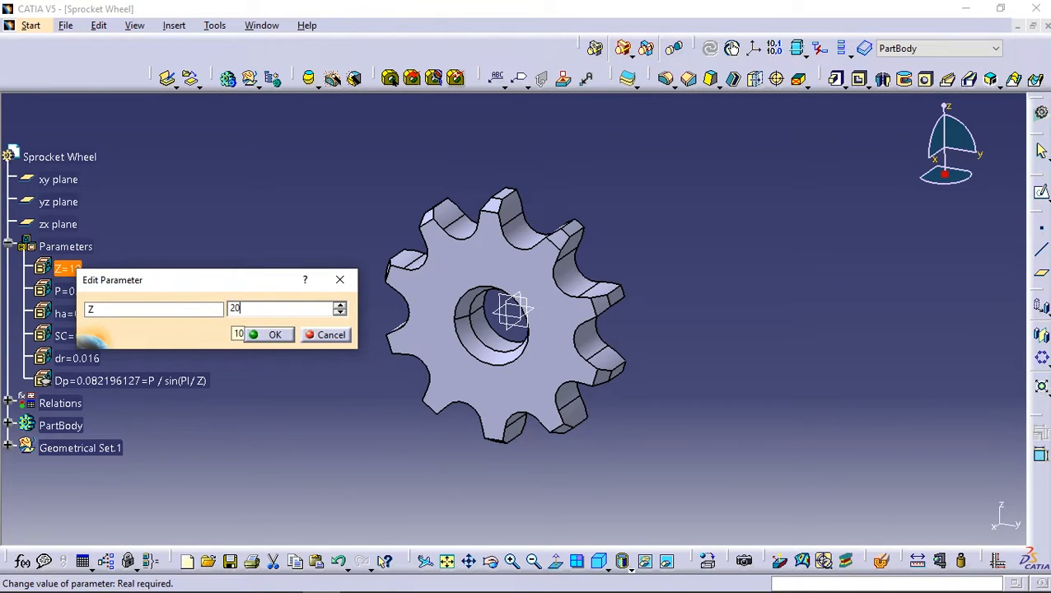
{"action": "left_click", "coordinate": [275, 339]}
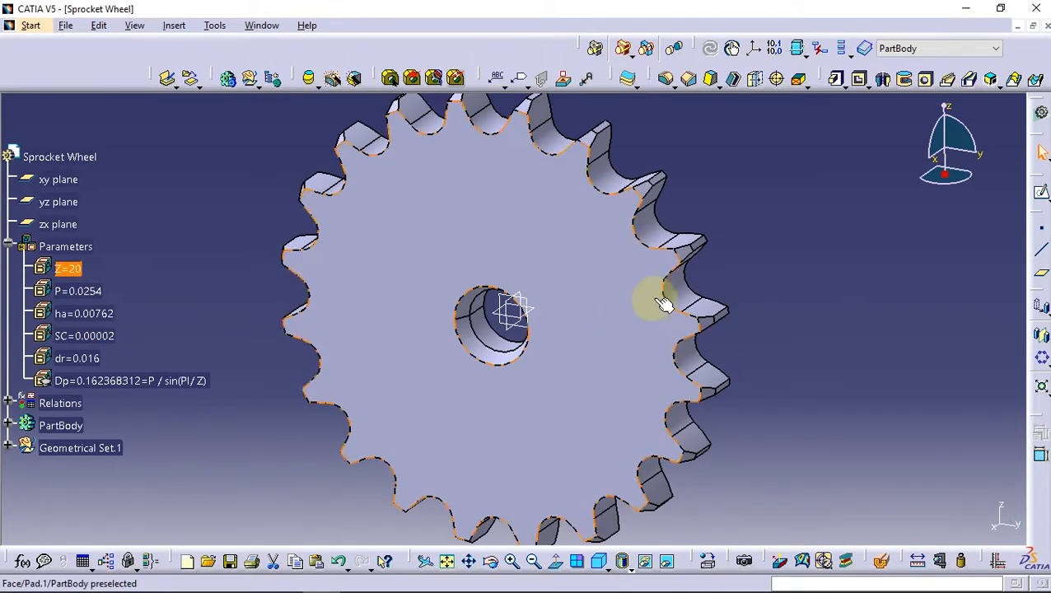
{"action": "middle_click_drag", "start_coordinate": [537, 263], "coordinate": [556, 313]}
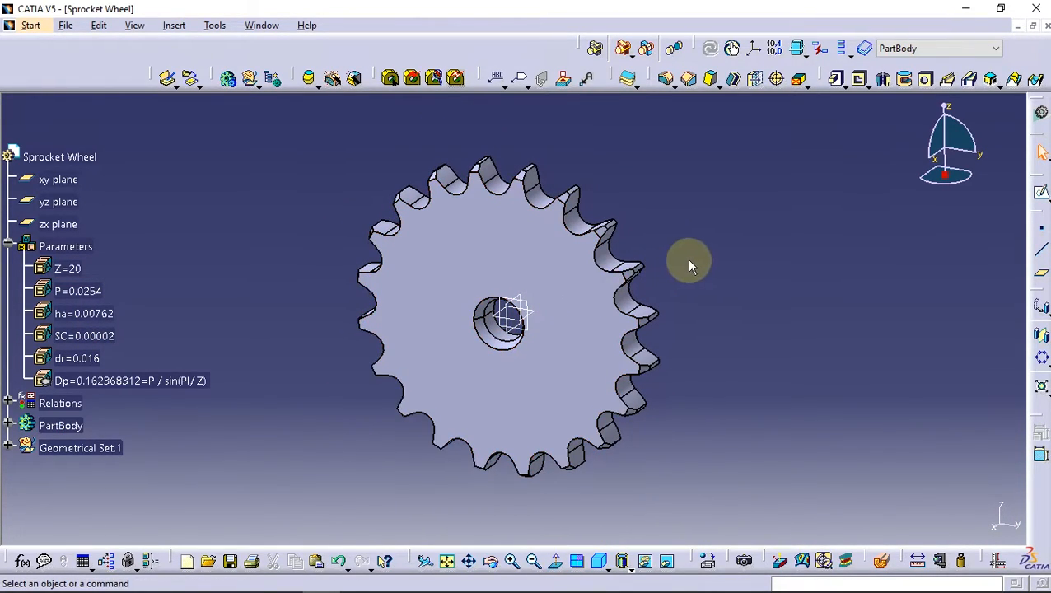